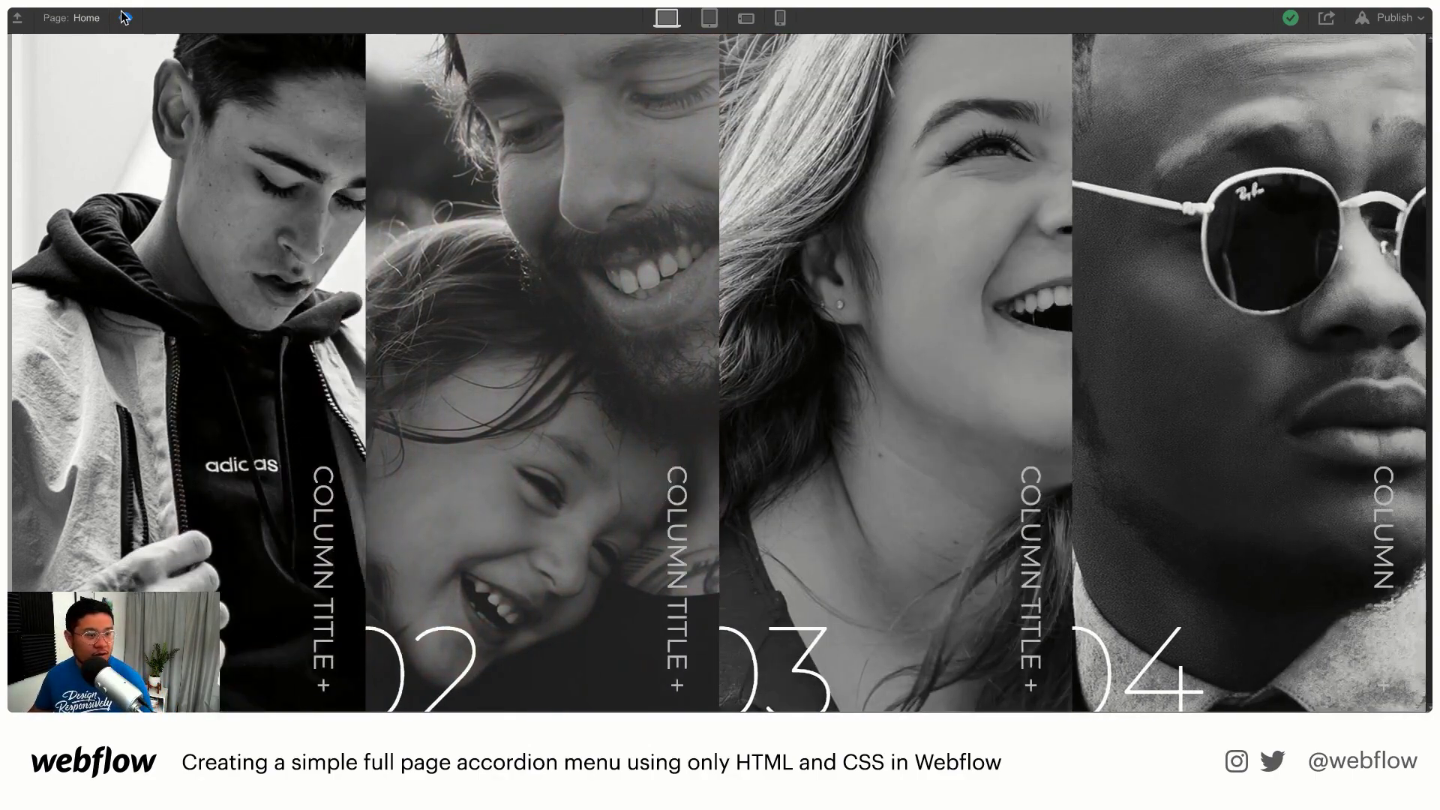
# Step: Leave preview and create a new blank page named 'workshop' from the Pages panel
pyautogui.click(124, 16)
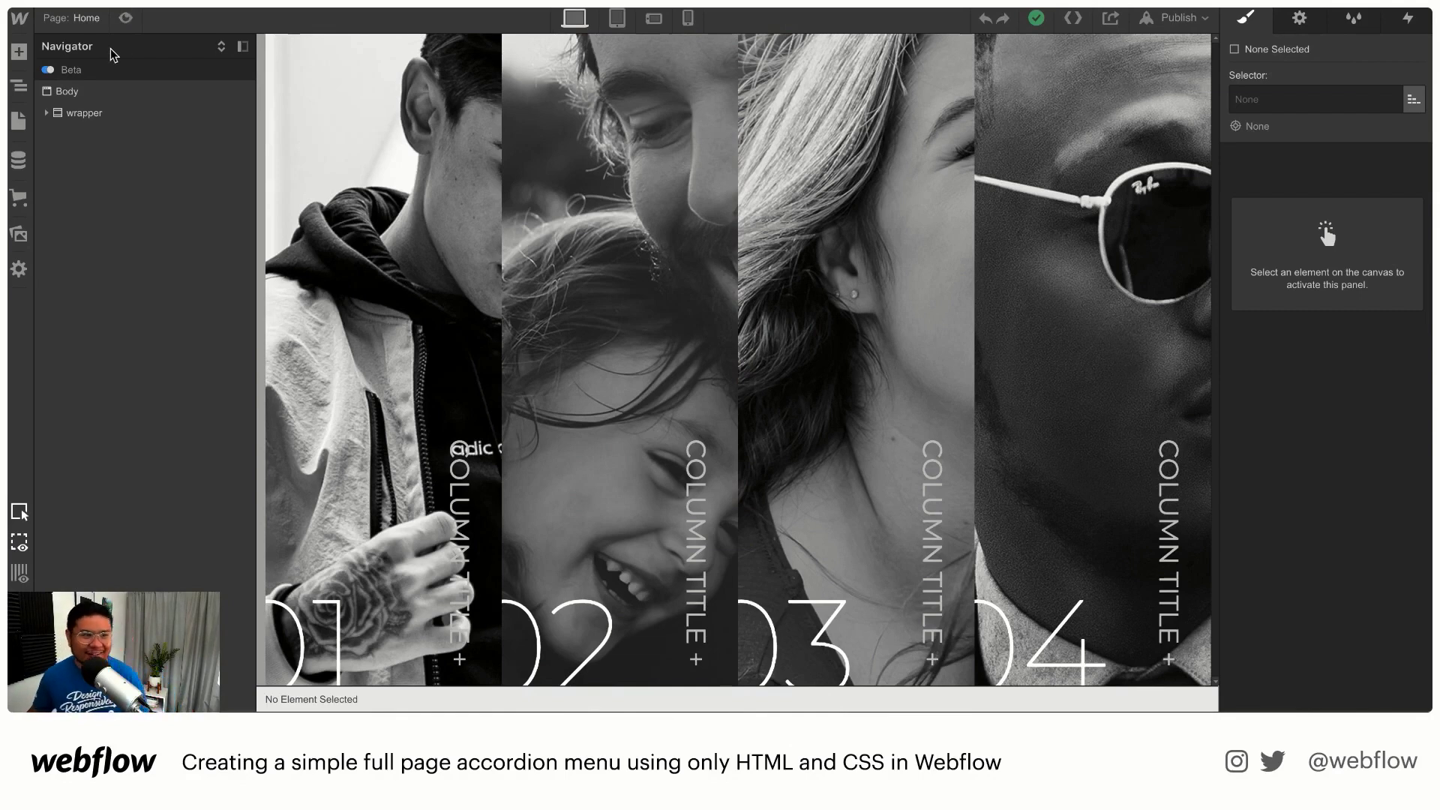
pyautogui.press('p')
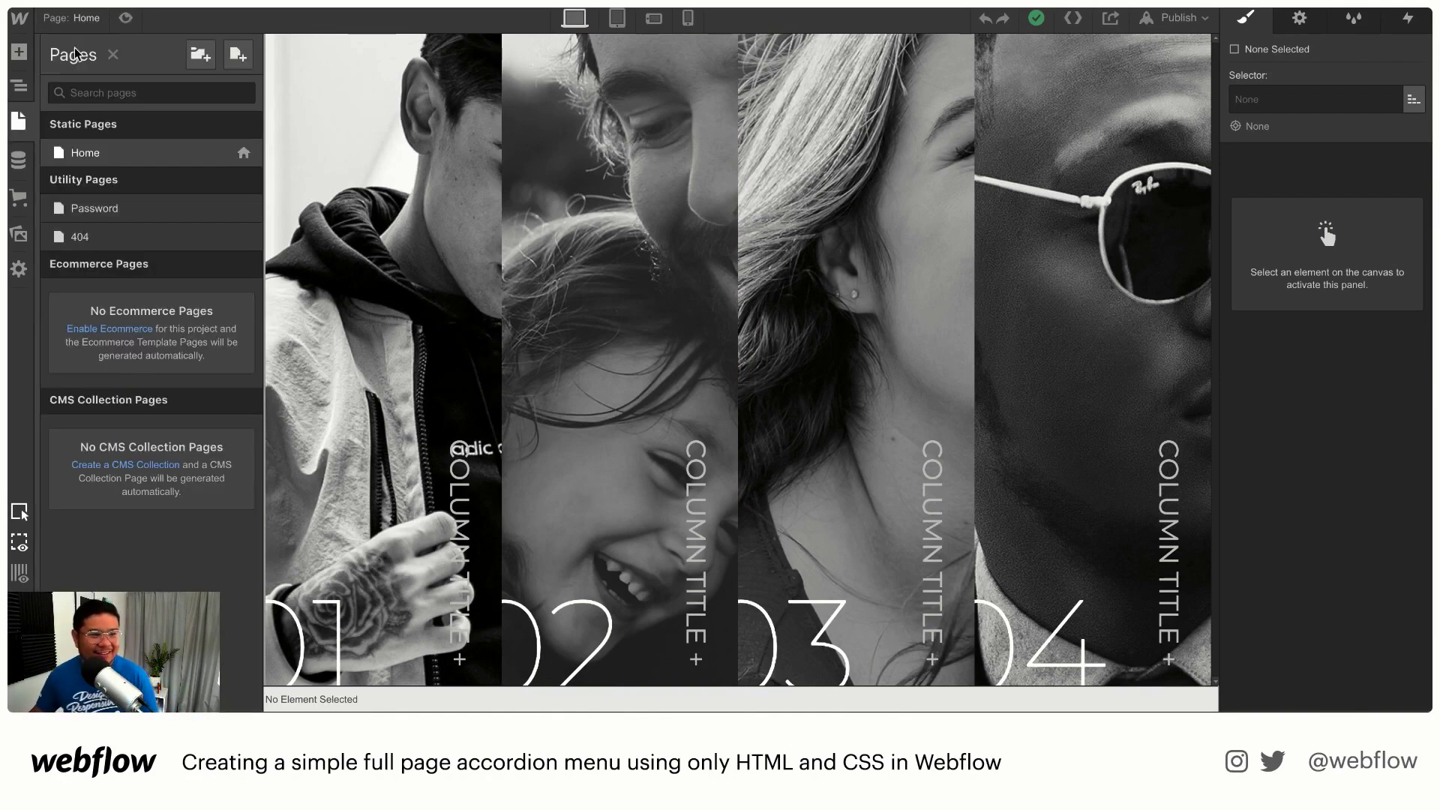
pyautogui.click(237, 56)
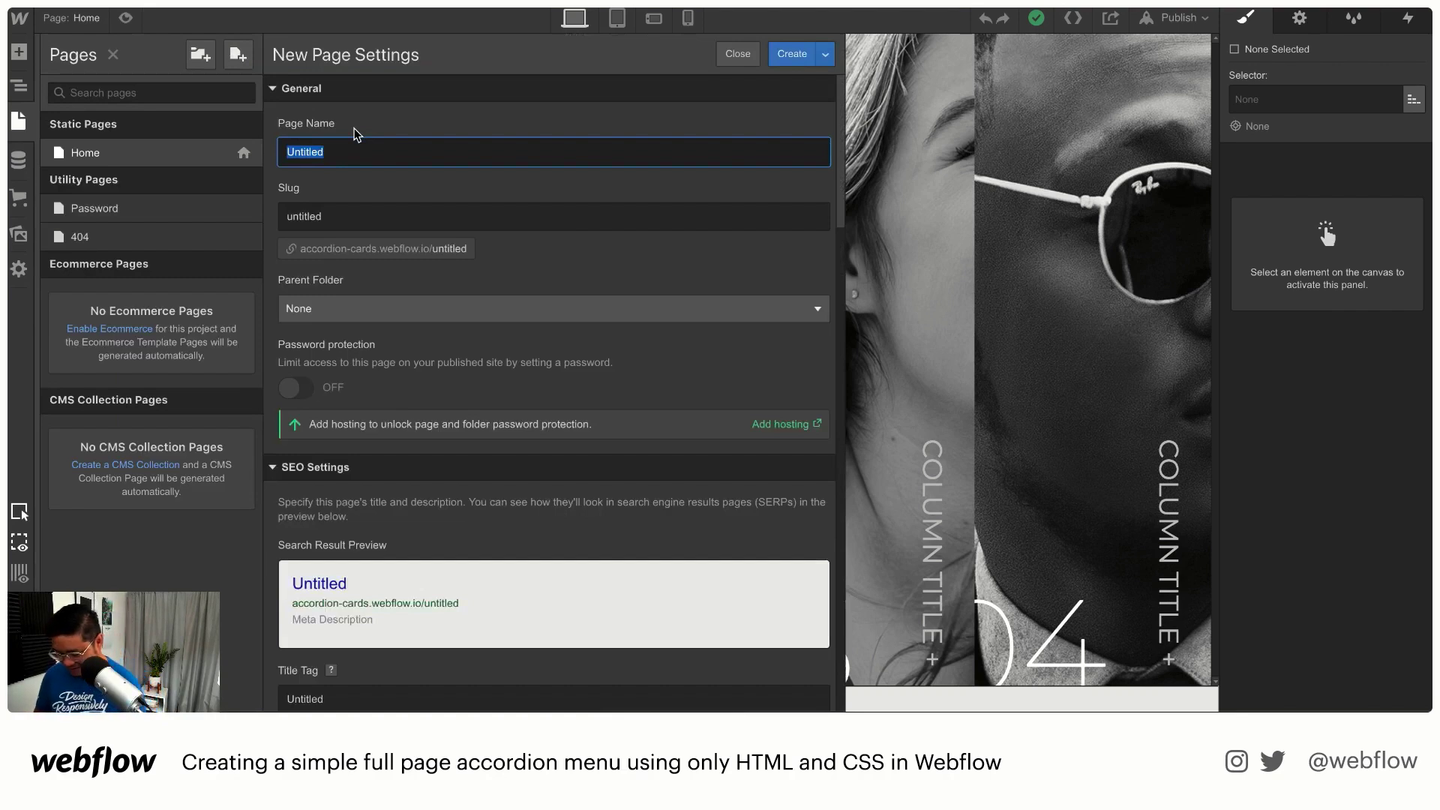
pyautogui.write('workshop')
pyautogui.press('Return')
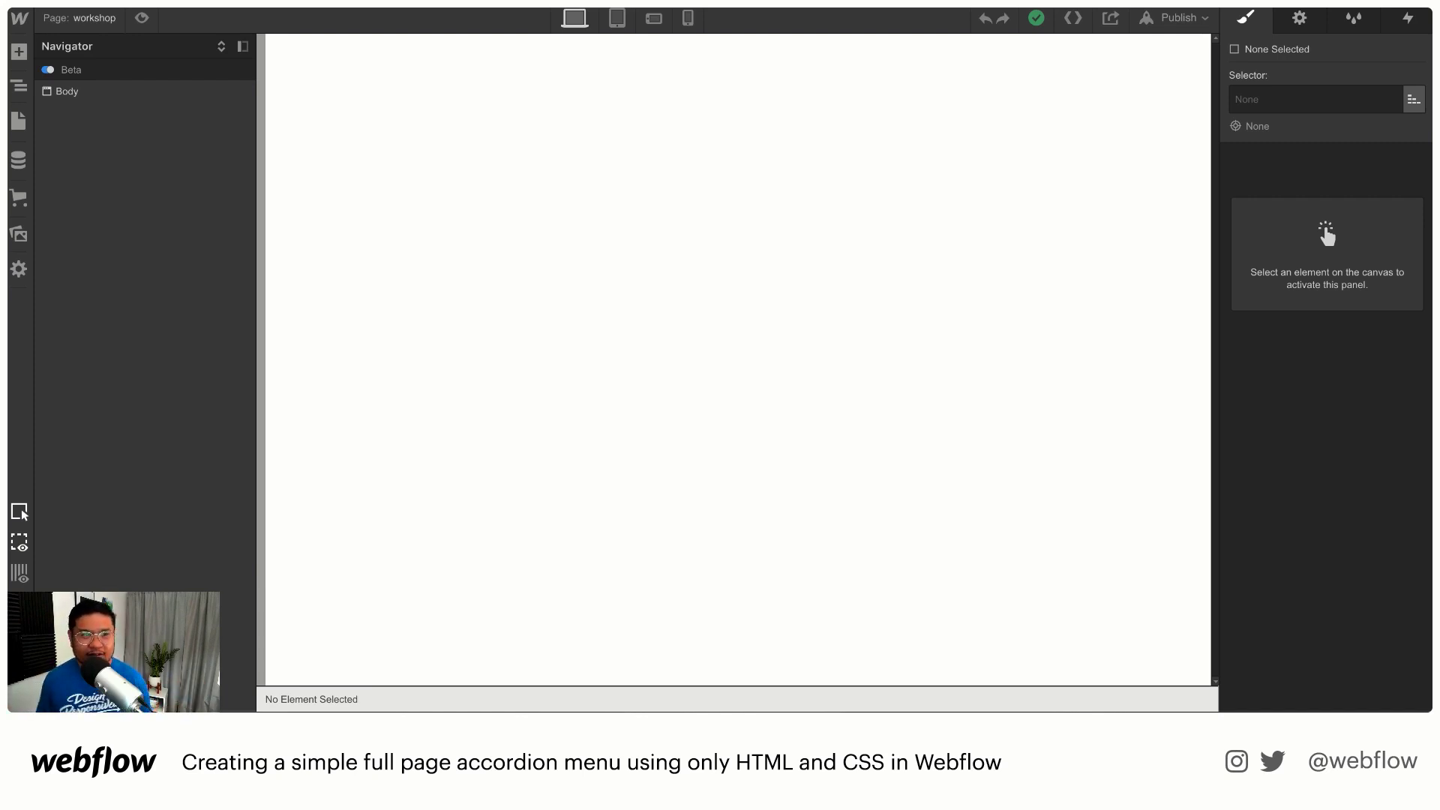
# Step: Add a Section element to the empty Body of the workshop page
pyautogui.click(555, 204)
pyautogui.press('a')
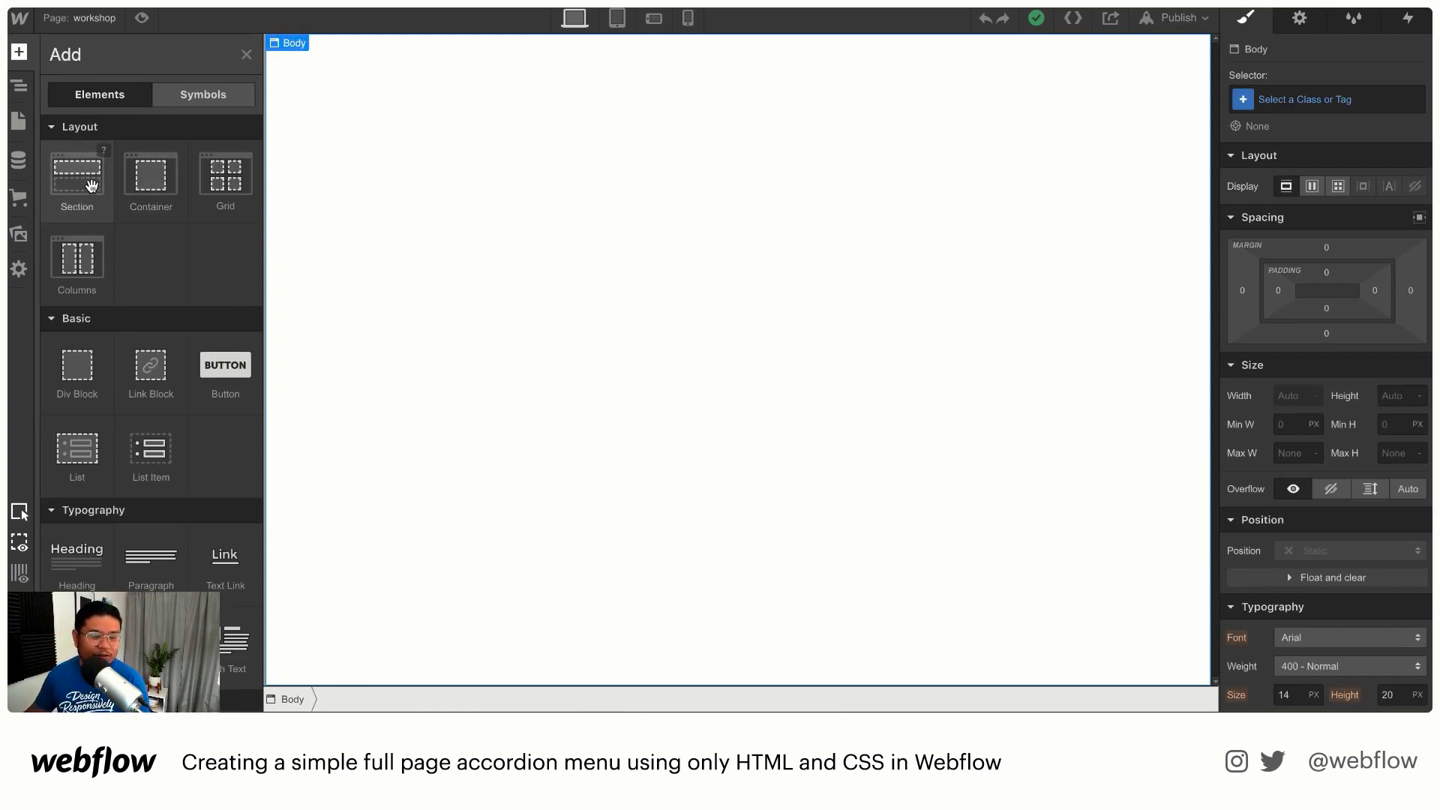
pyautogui.moveTo(91, 186); pyautogui.dragTo(829, 245)
# Step: Give the section the class 'section' and a height of 100 VH
pyautogui.click(1341, 97)
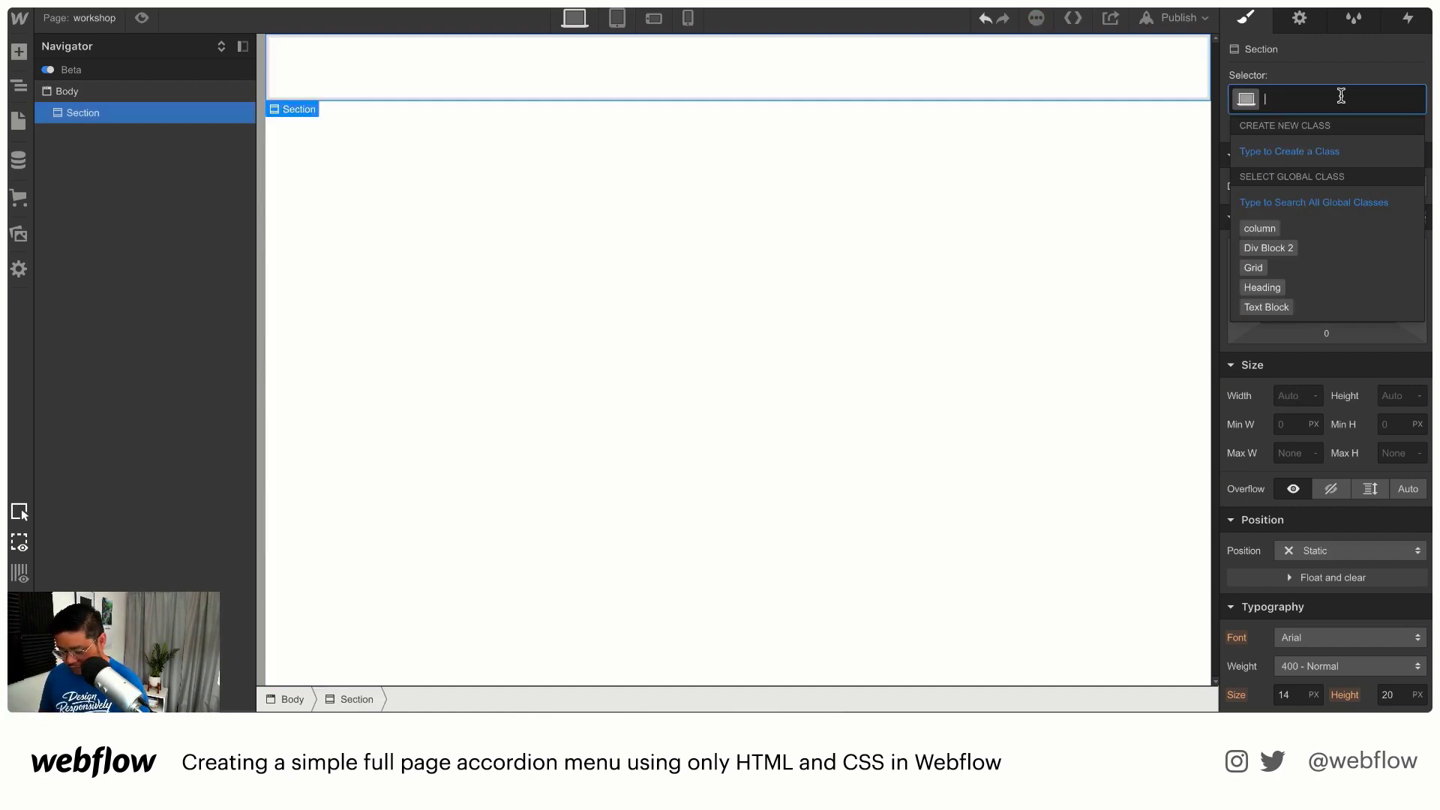
pyautogui.write('section')
pyautogui.press('Return')
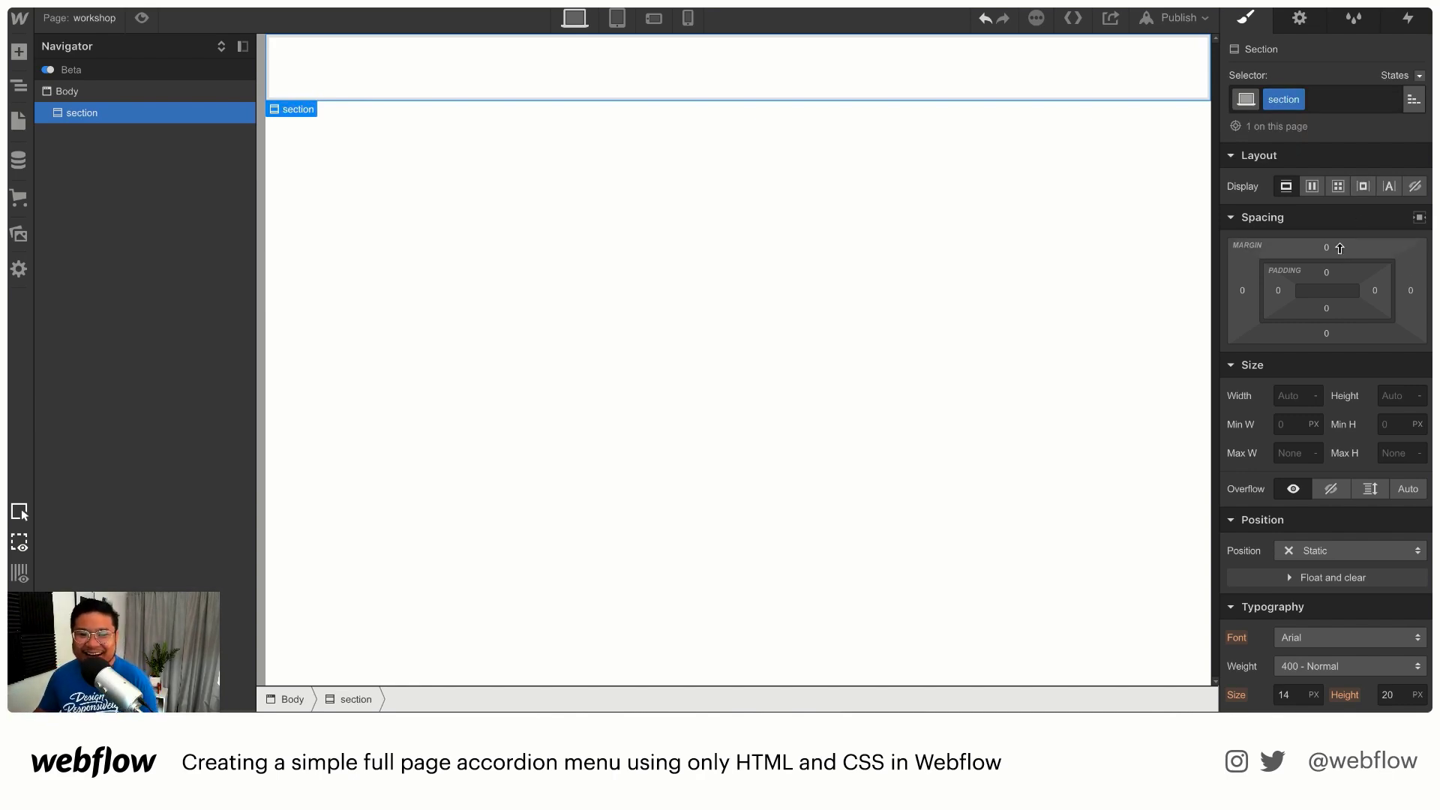
pyautogui.click(1387, 396)
pyautogui.write('100vh')
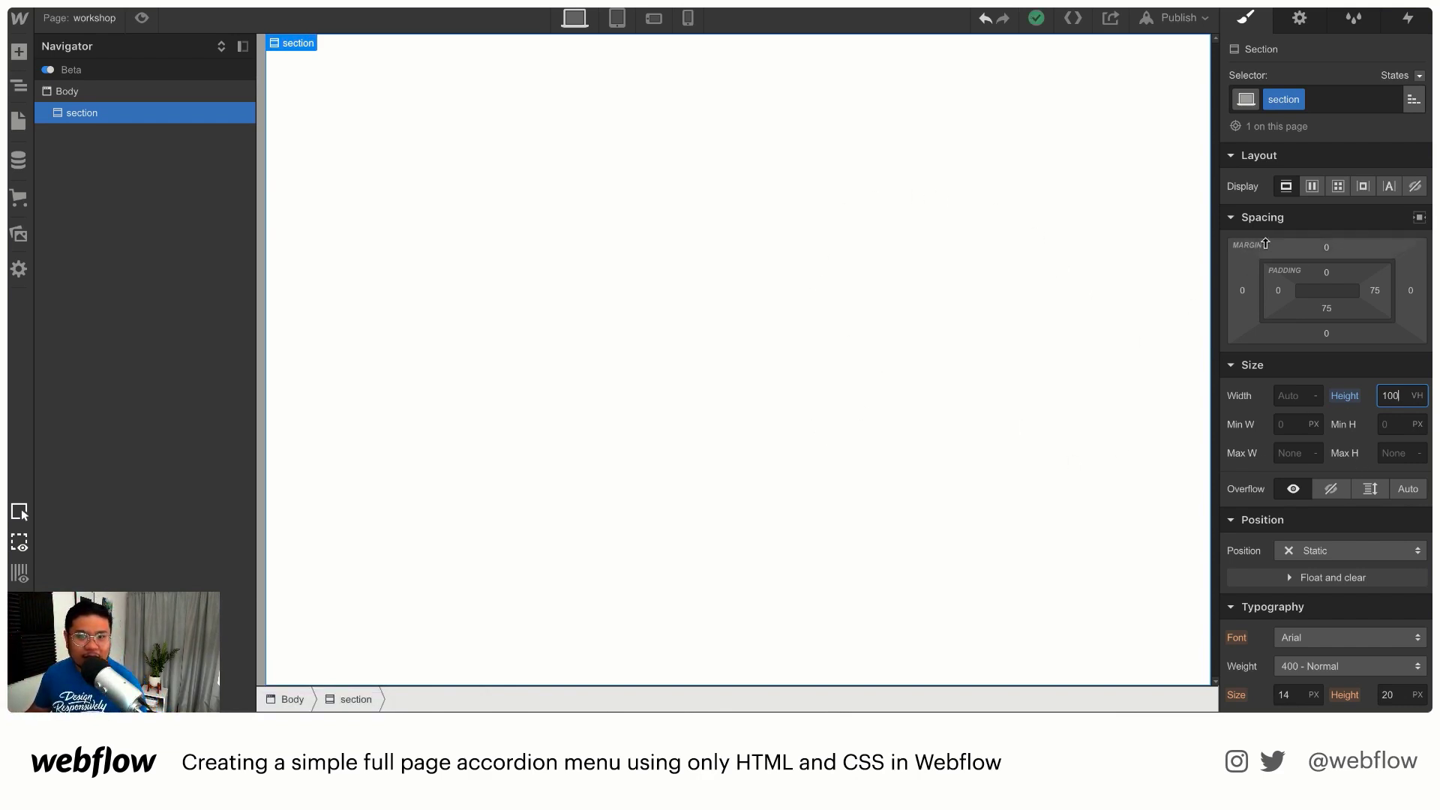
# Step: Set the section to Display Flex and place a Div Block inside it
pyautogui.click(1312, 186)
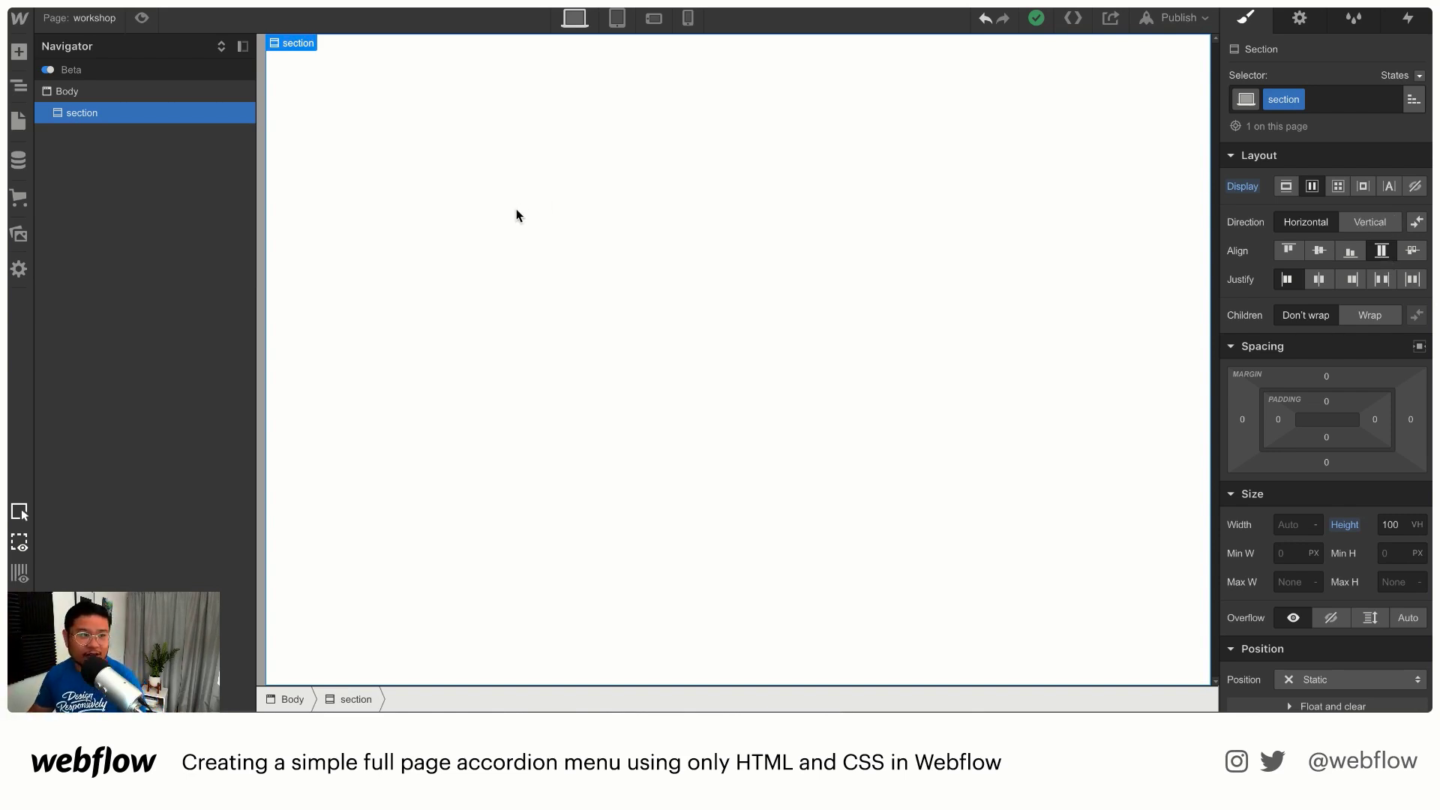
pyautogui.click(20, 55)
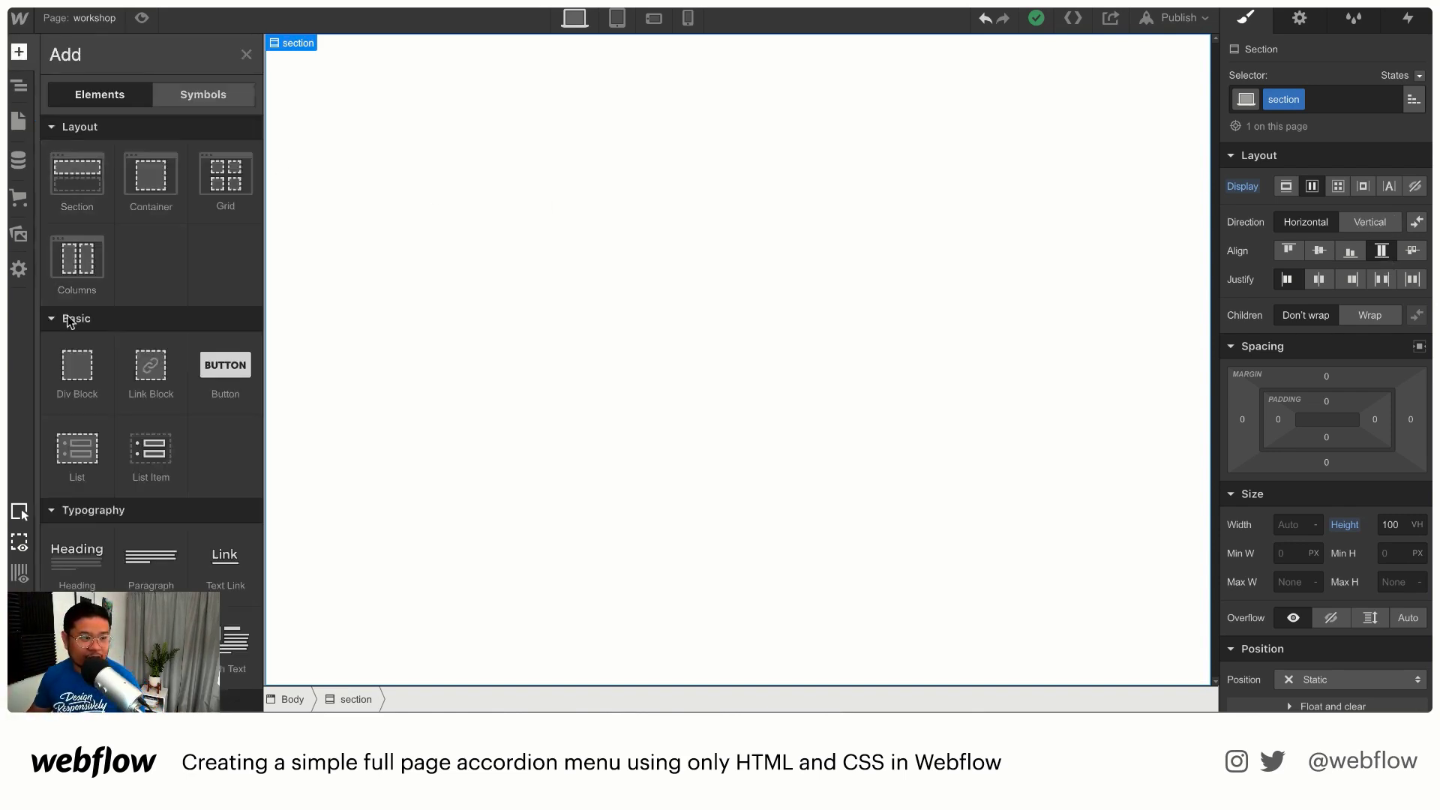
pyautogui.moveTo(78, 381); pyautogui.dragTo(497, 358)
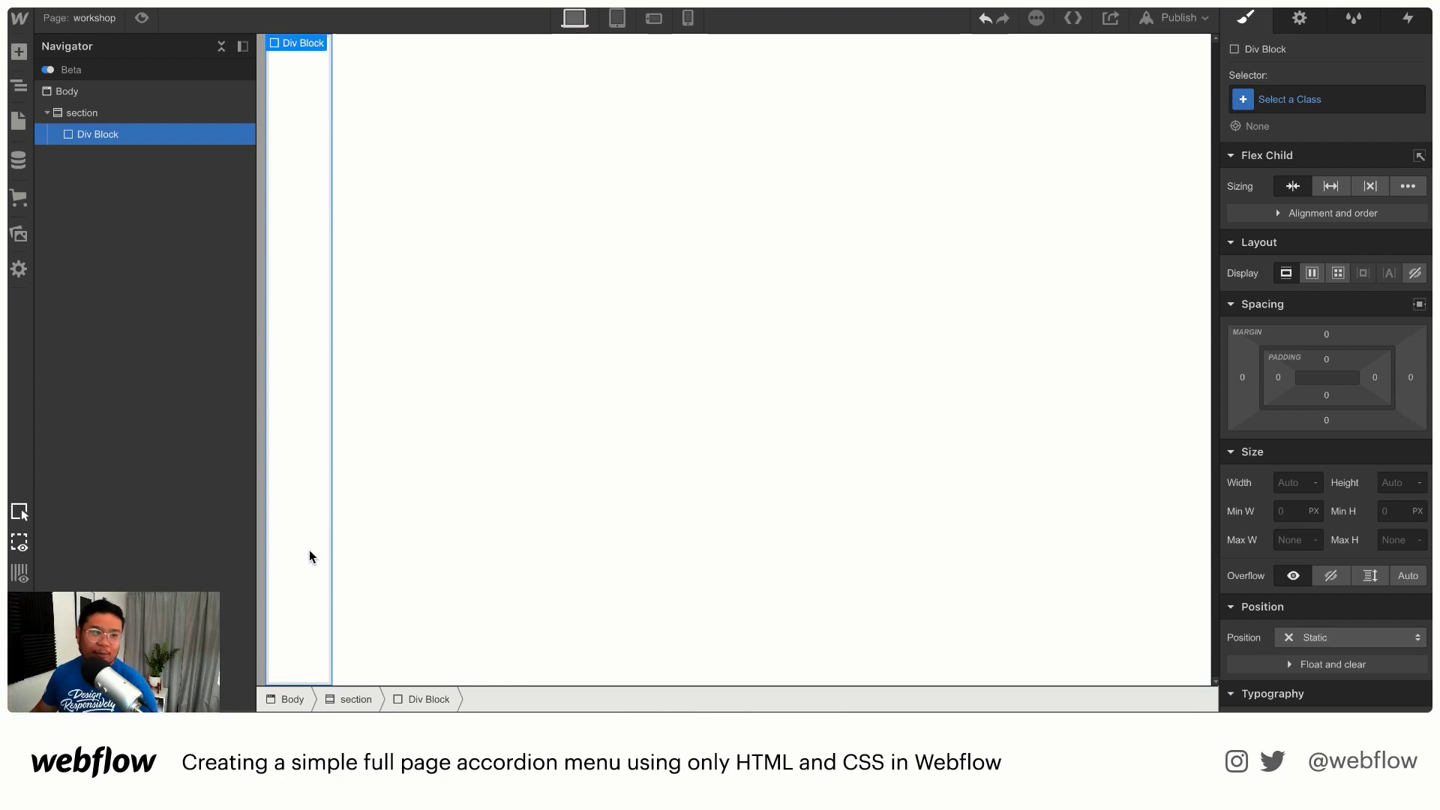
pyautogui.click(498, 492)
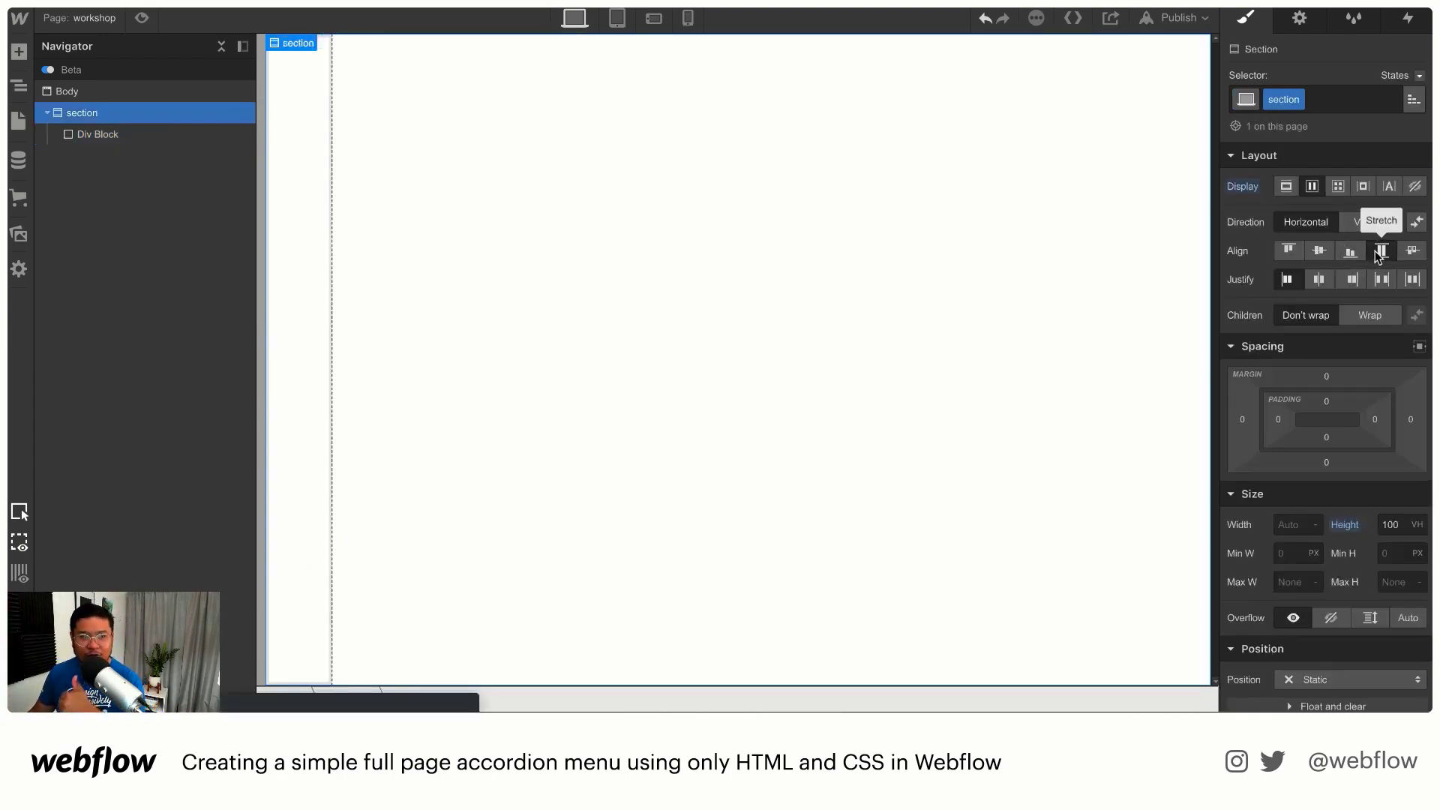
pyautogui.click(292, 267)
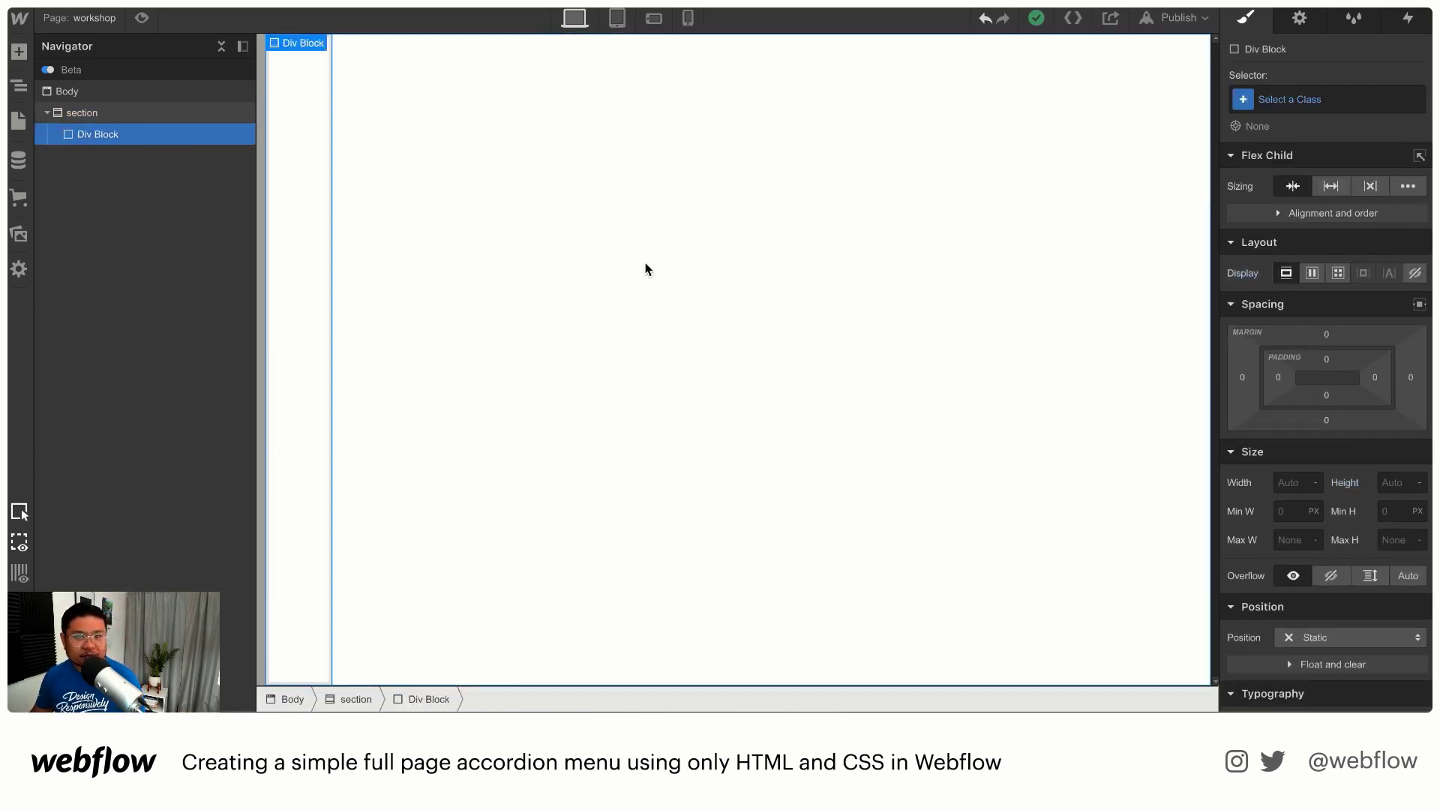
# Step: Class the Div Block 'page column' at 25% width and duplicate it into four columns
pyautogui.click(1302, 102)
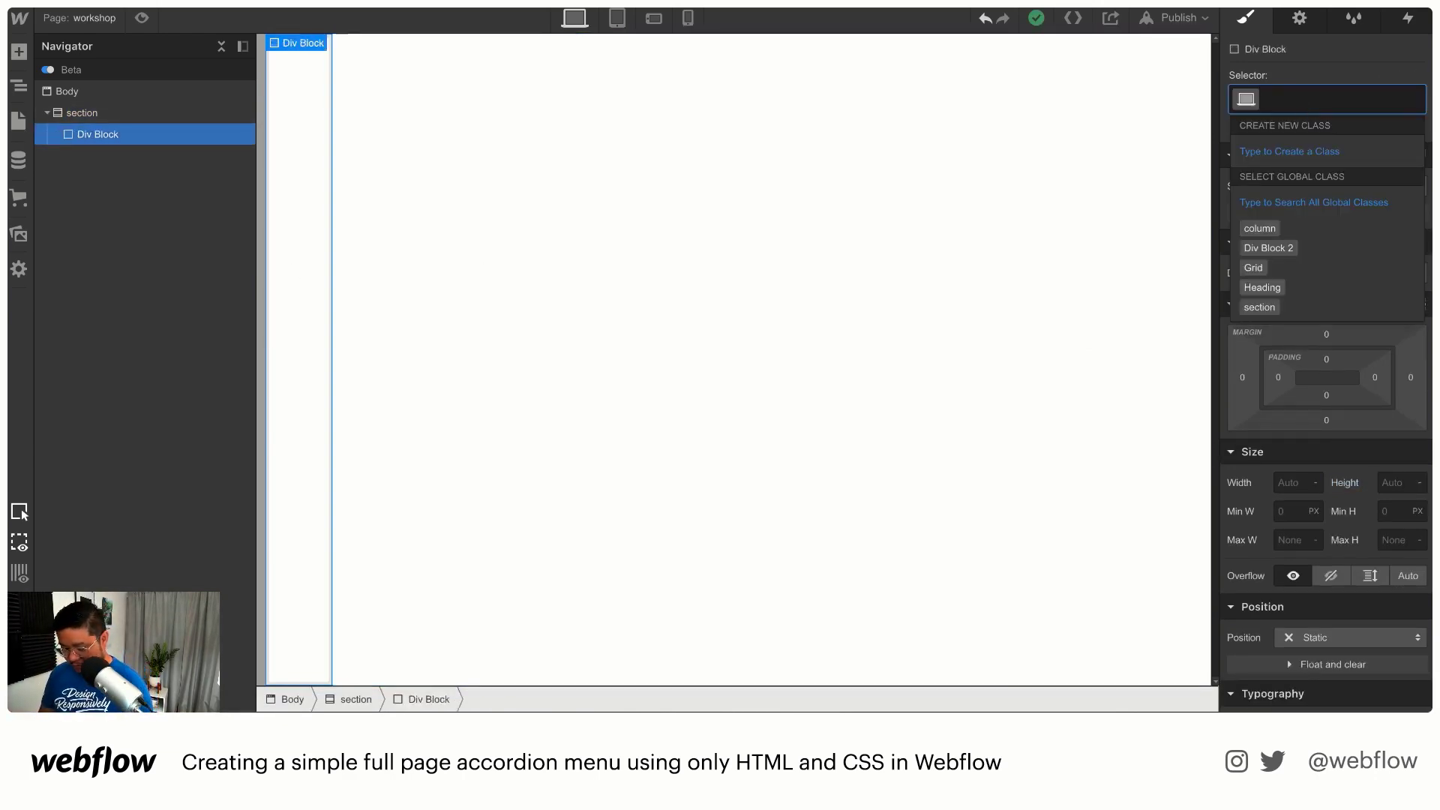
pyautogui.write('page column')
pyautogui.press('Return')
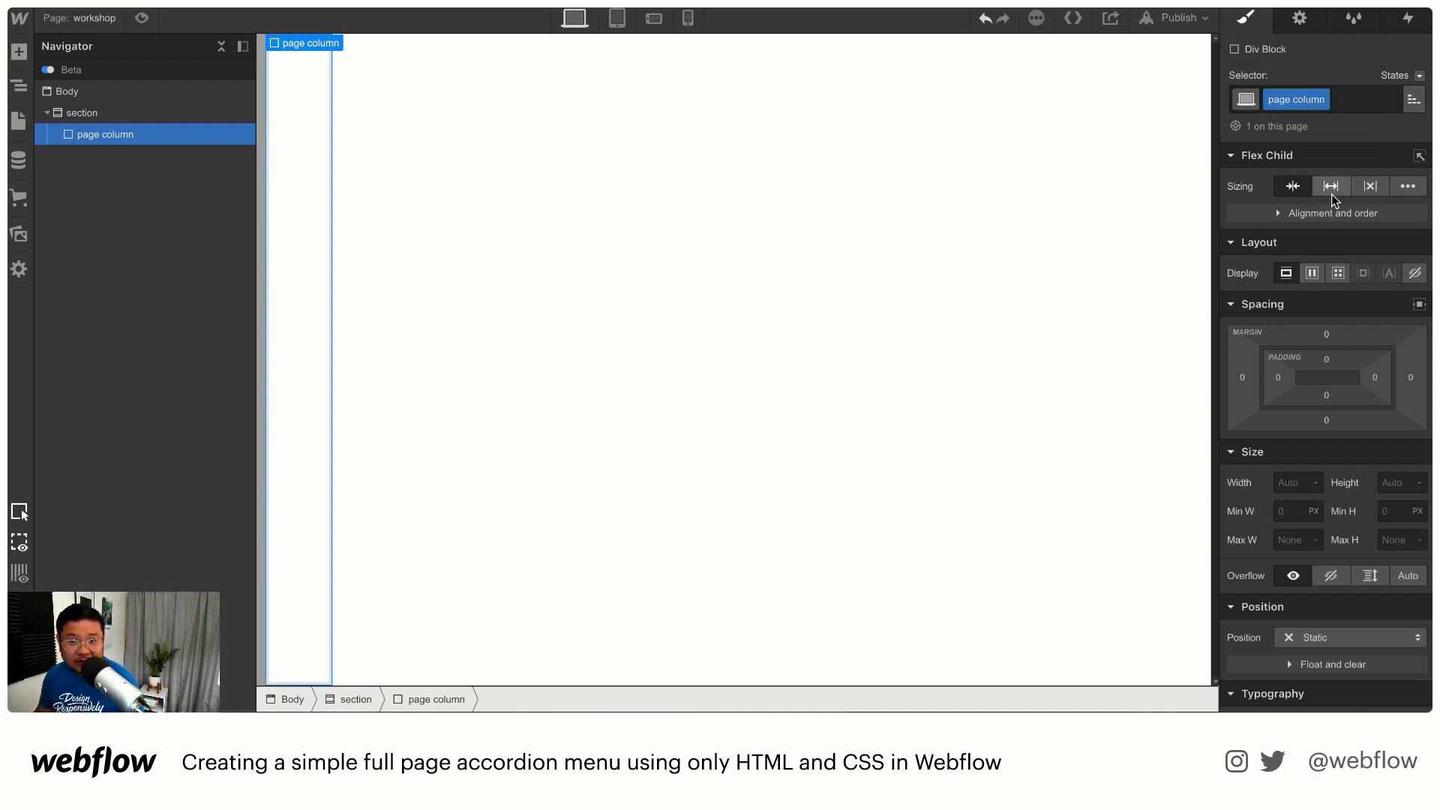
pyautogui.click(1288, 484)
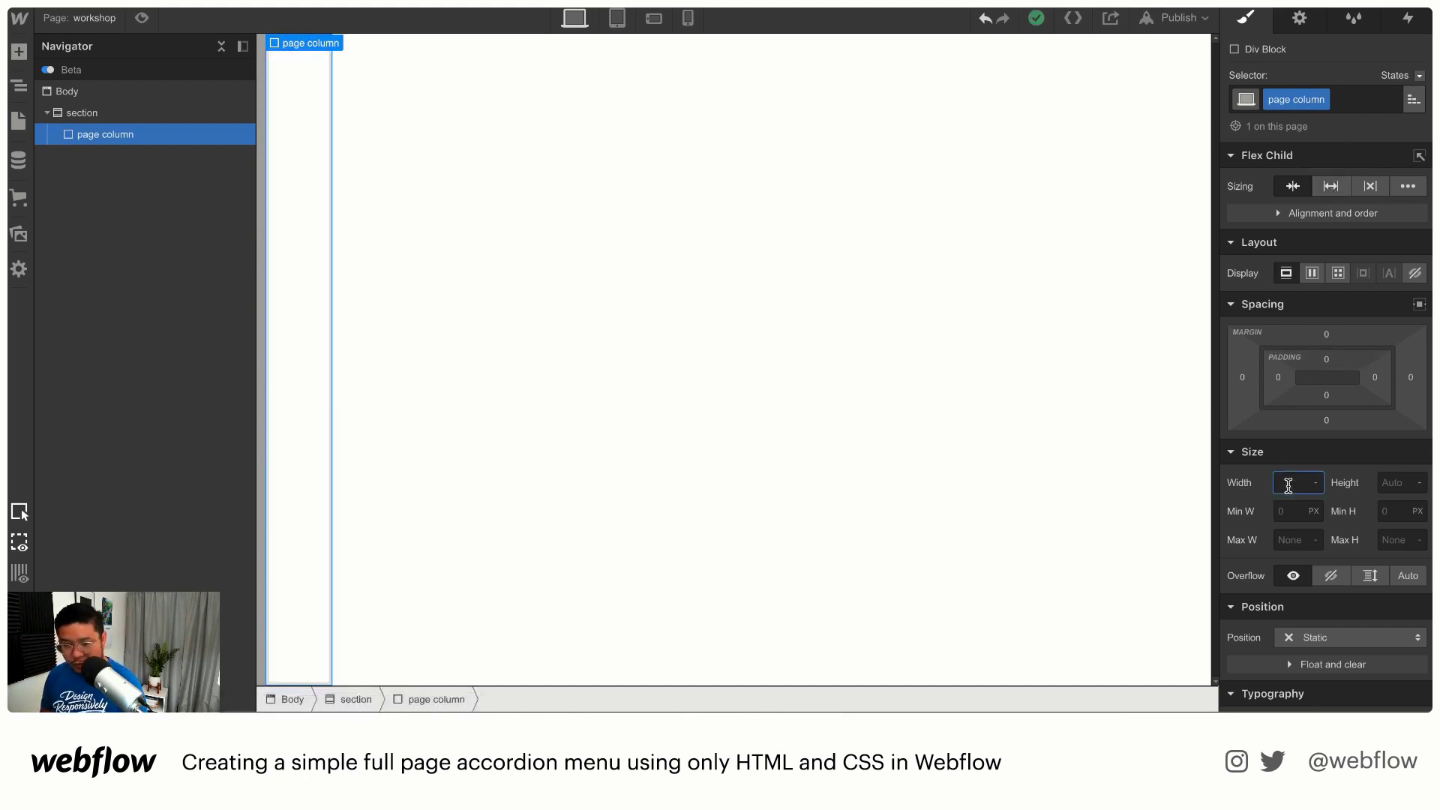
pyautogui.write('25%')
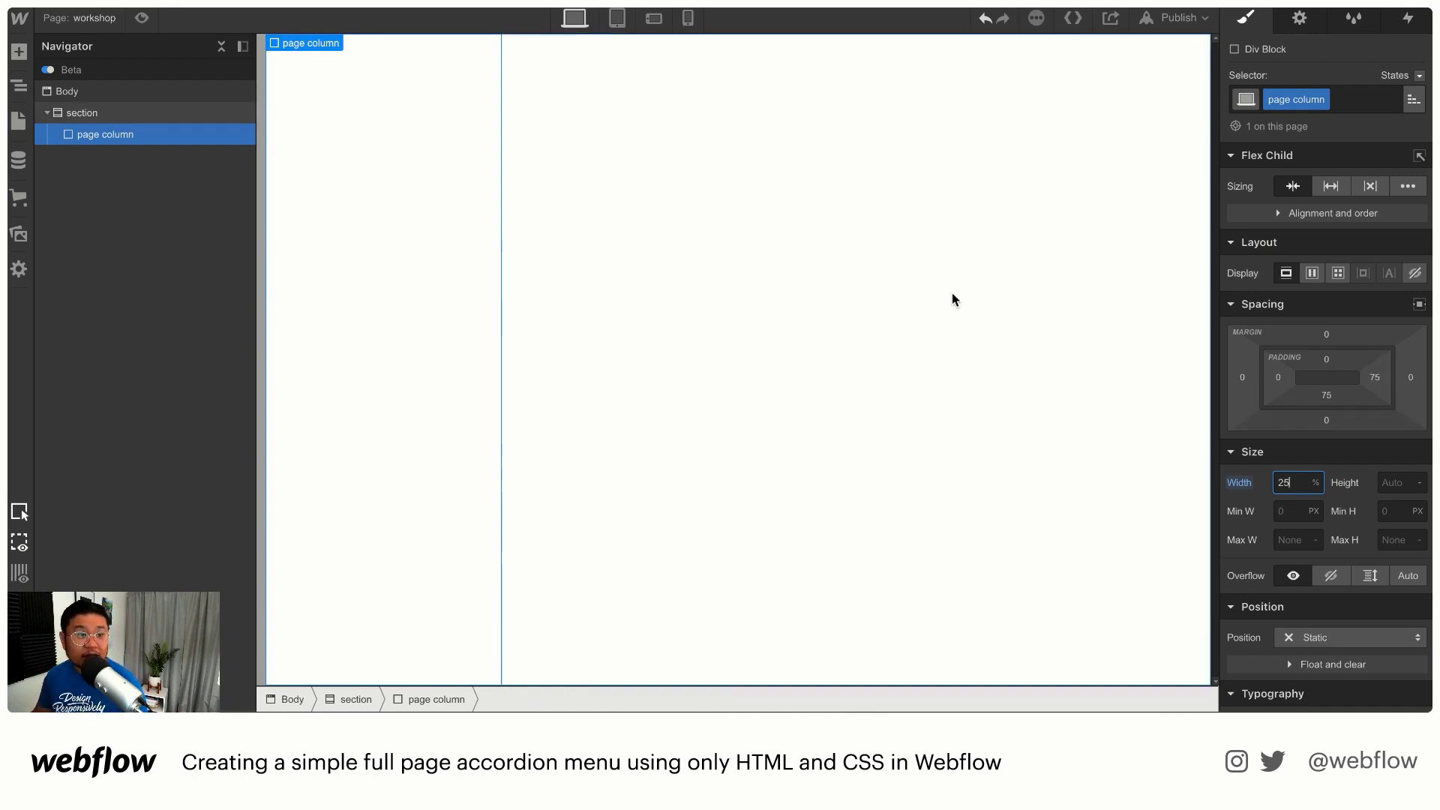
pyautogui.press('Return')
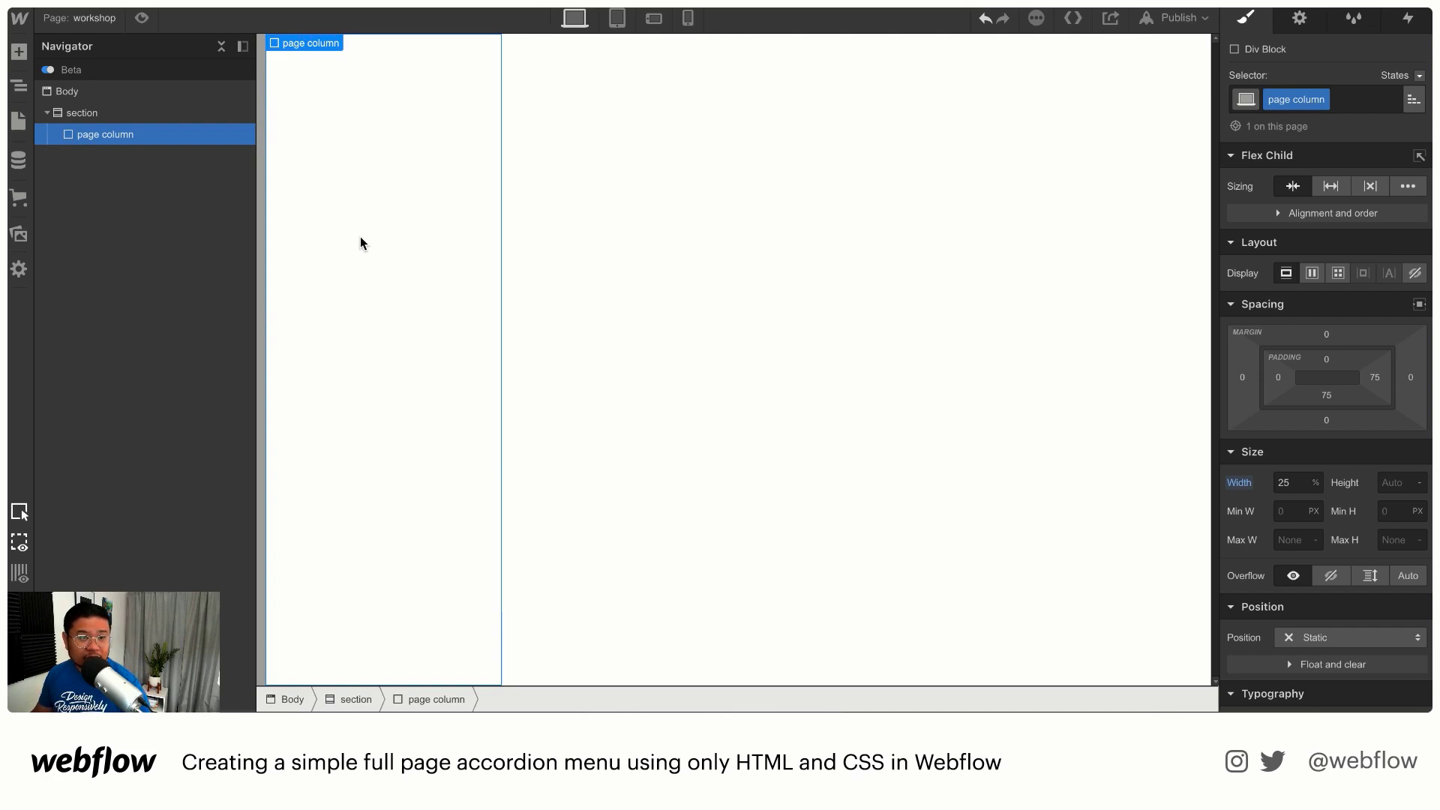
pyautogui.hotkey('ctrl', 'd')
pyautogui.hotkey('ctrl', 'd')
pyautogui.hotkey('ctrl', 'd')
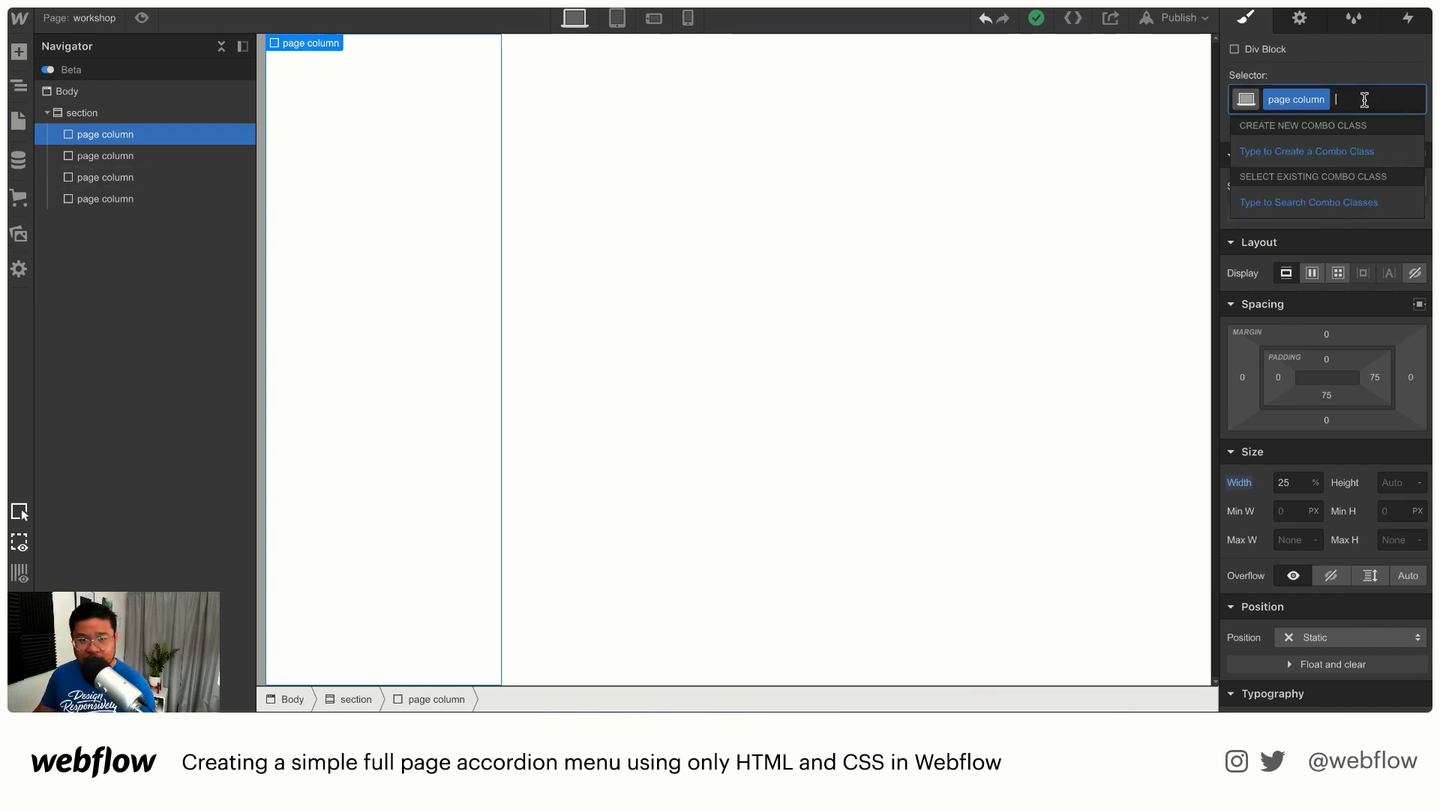
# Step: Give the first column combo class 'column 1' with col-1.jpg as a cover background anchored left-middle
pyautogui.write('column 1')
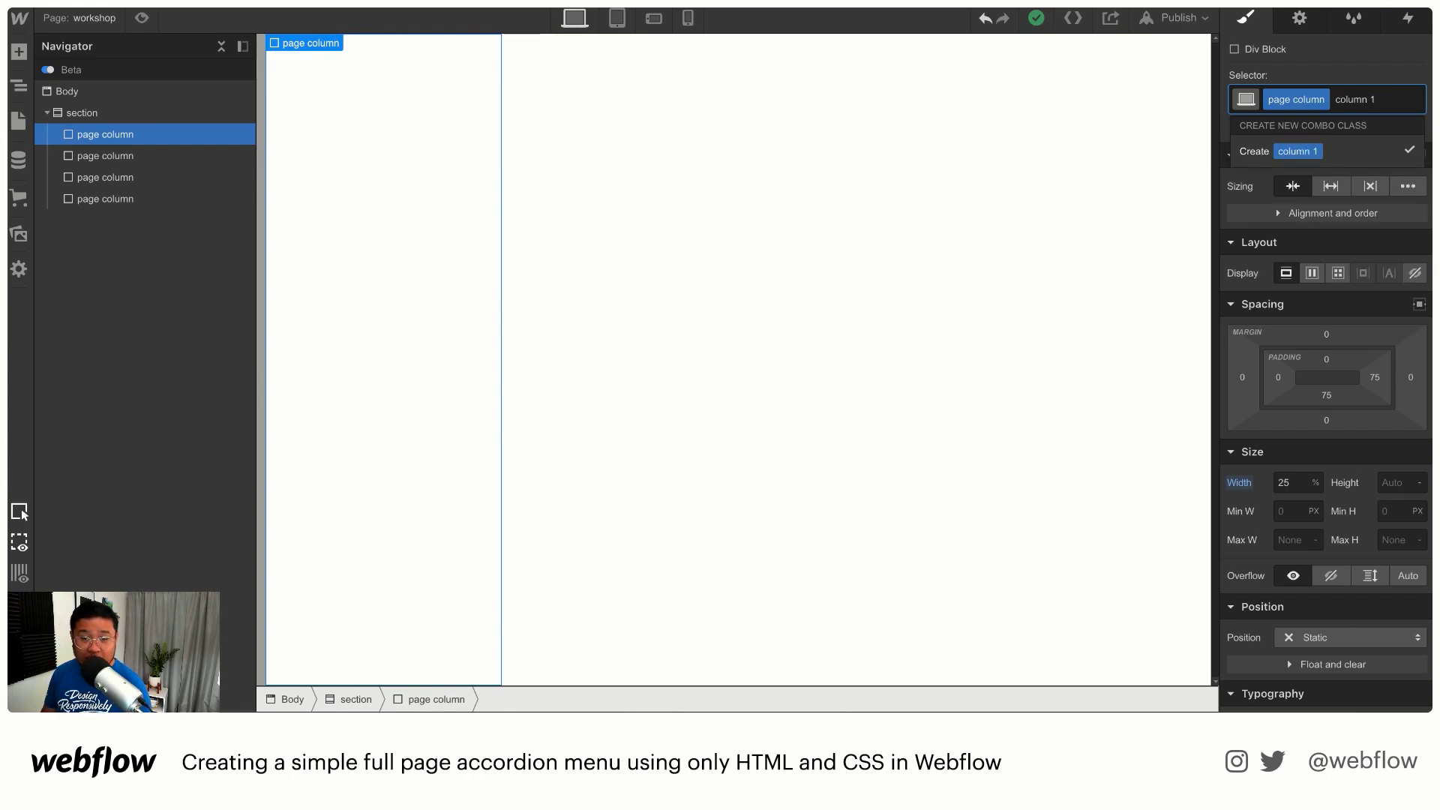
pyautogui.press('Return')
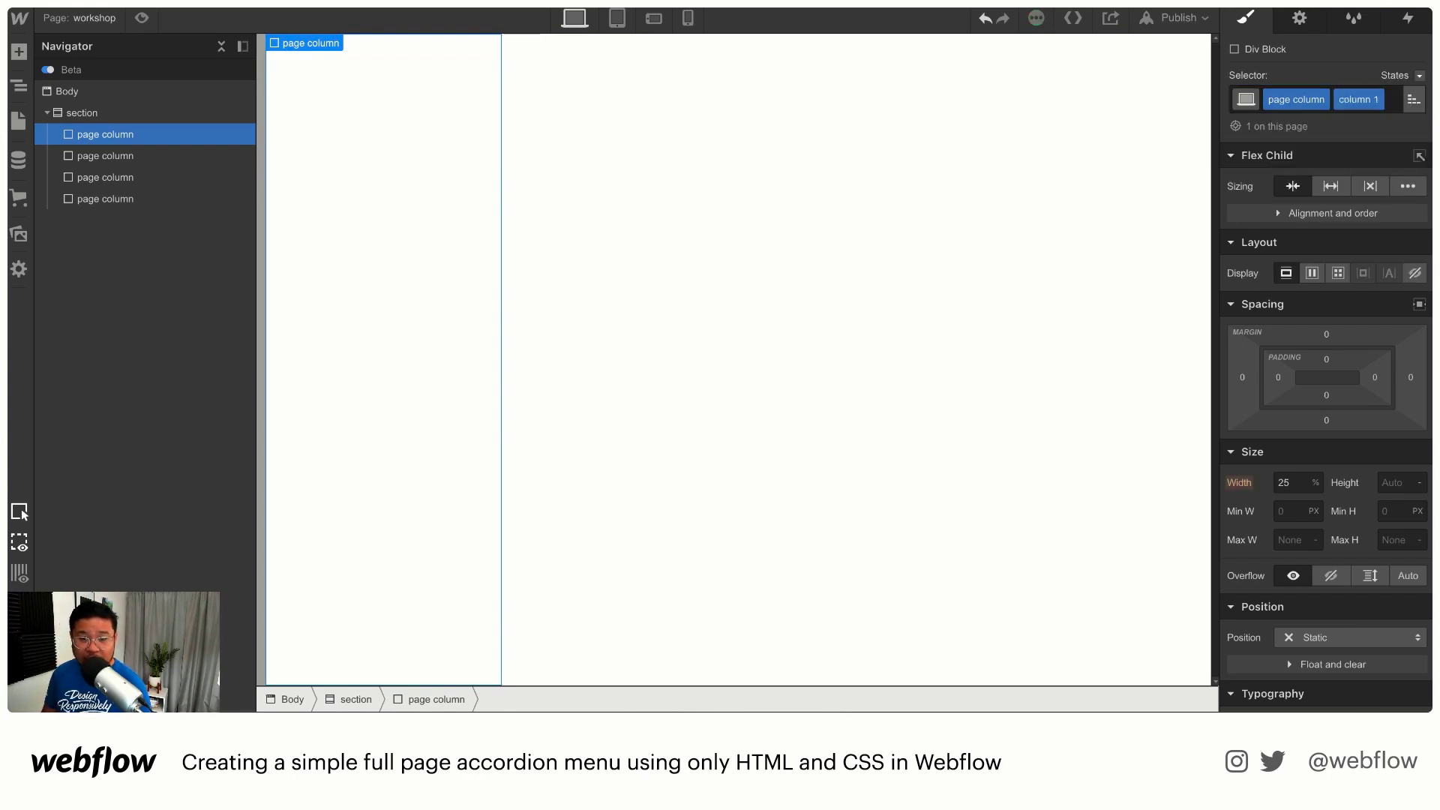
pyautogui.scroll(-3, 1365, 449)
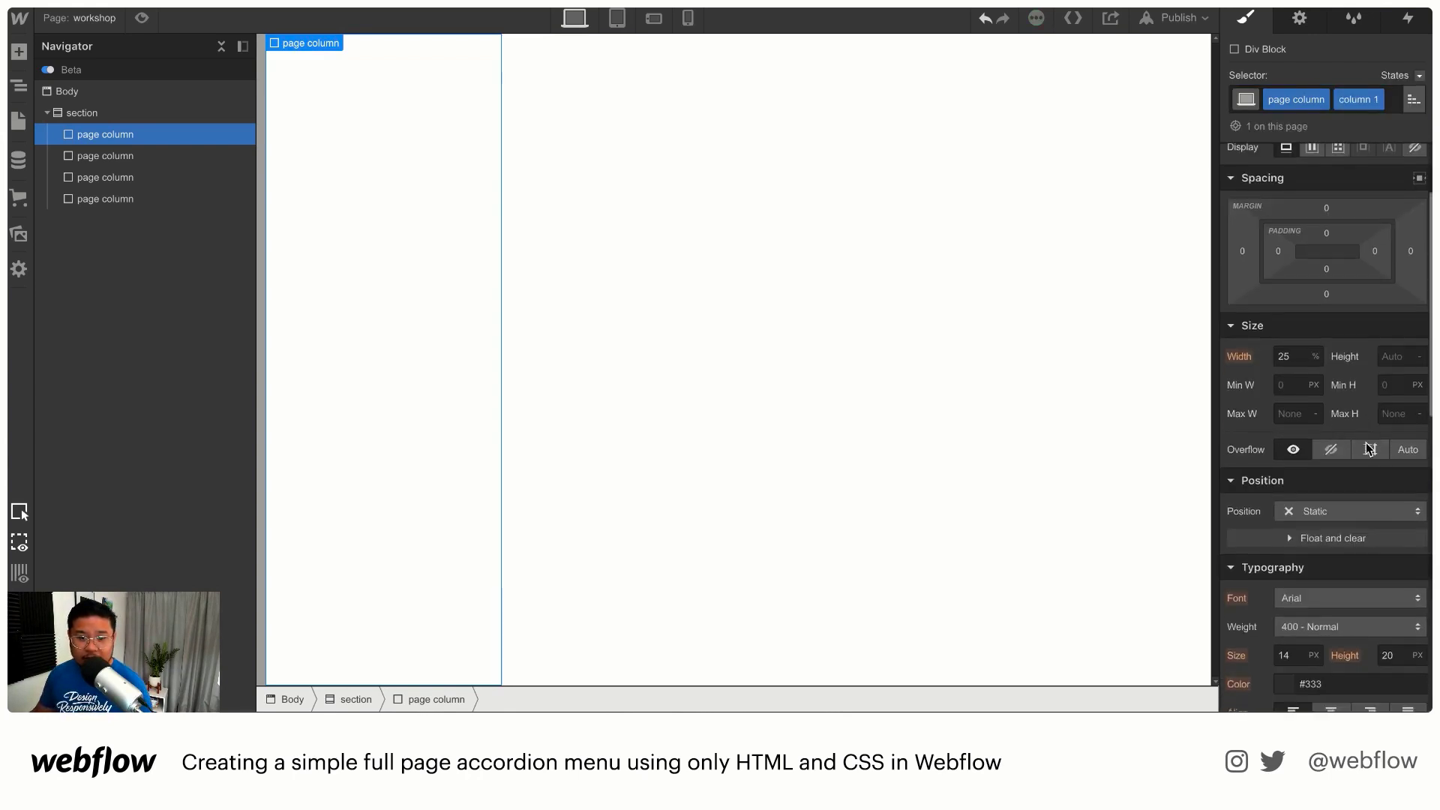
pyautogui.scroll(-4, 1366, 448)
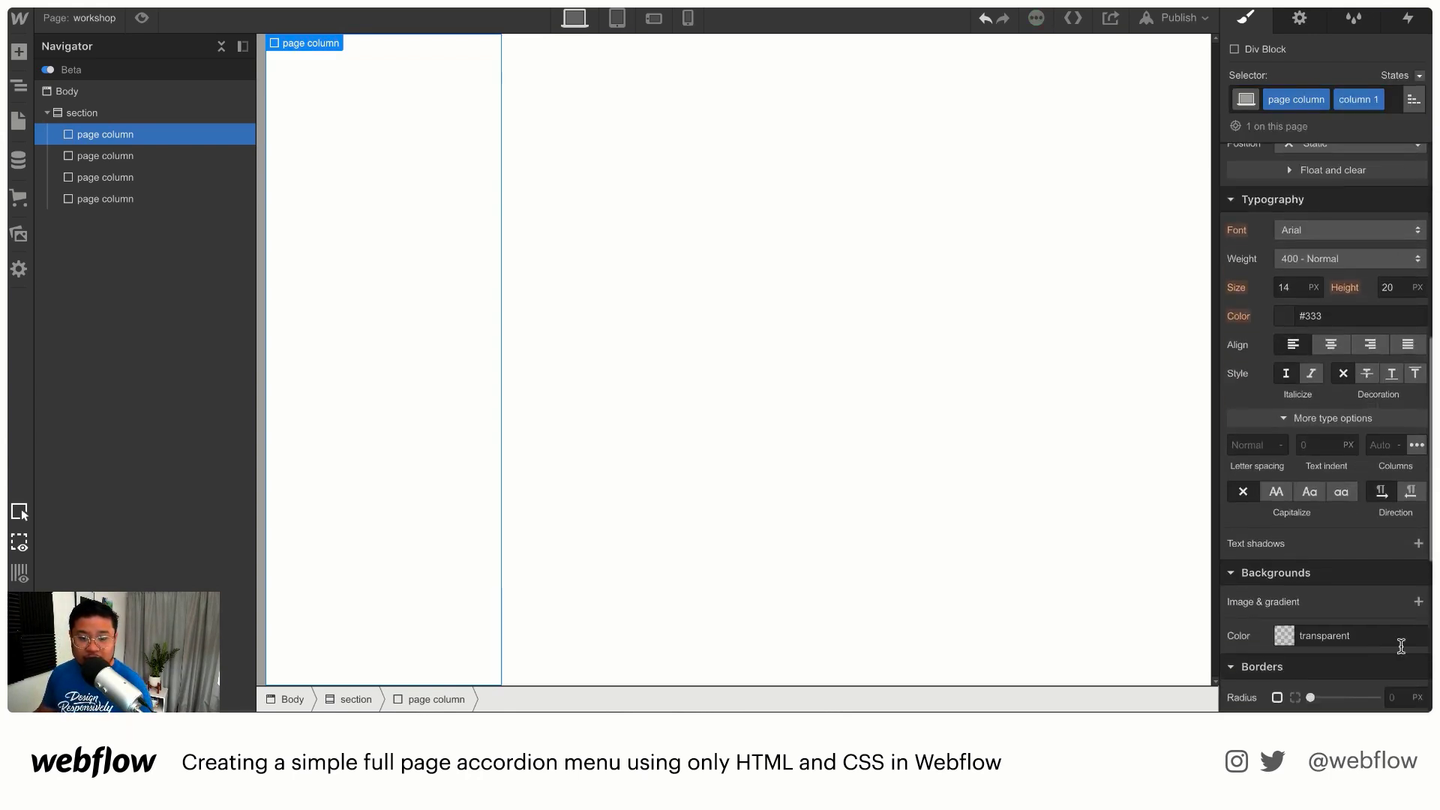
pyautogui.click(1418, 602)
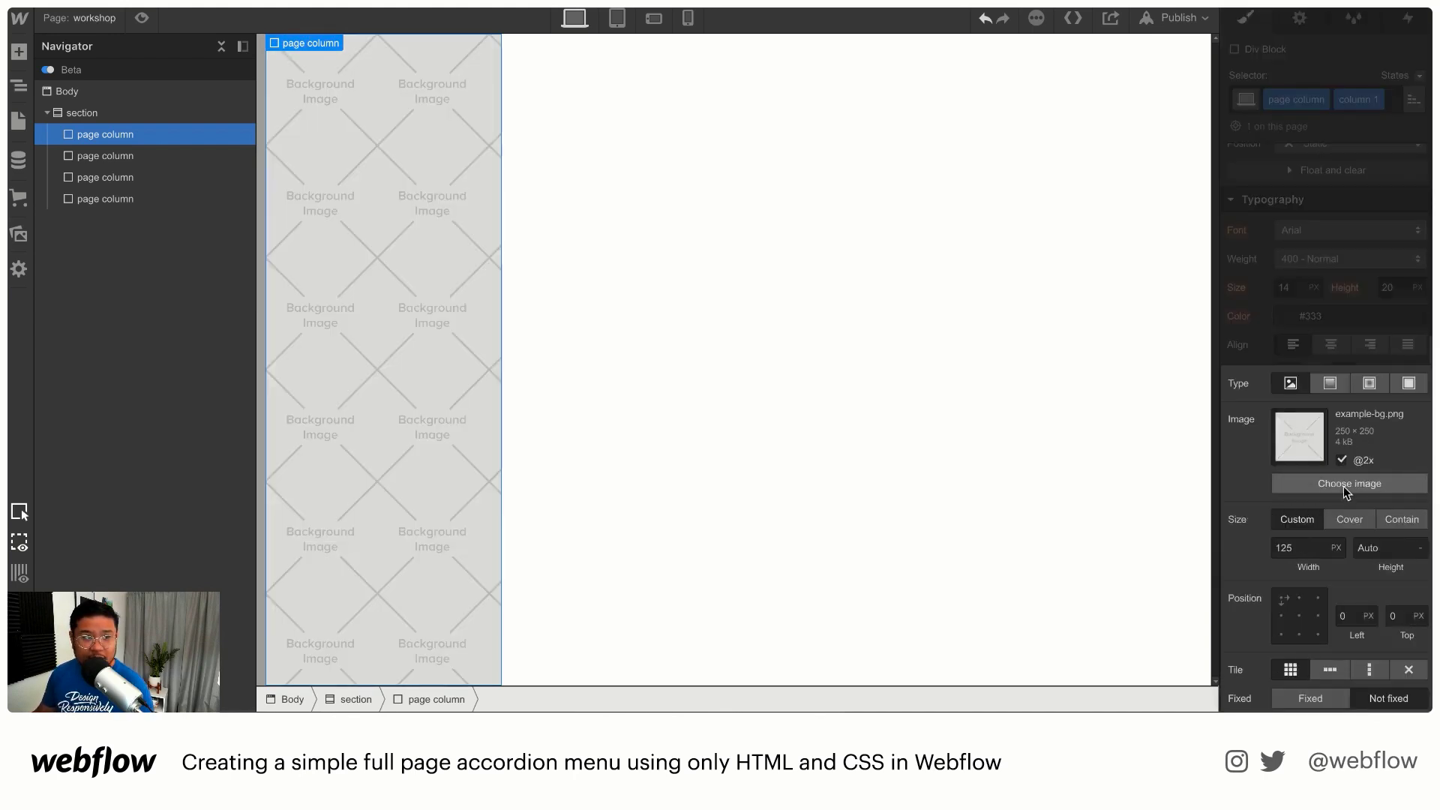
pyautogui.click(1348, 488)
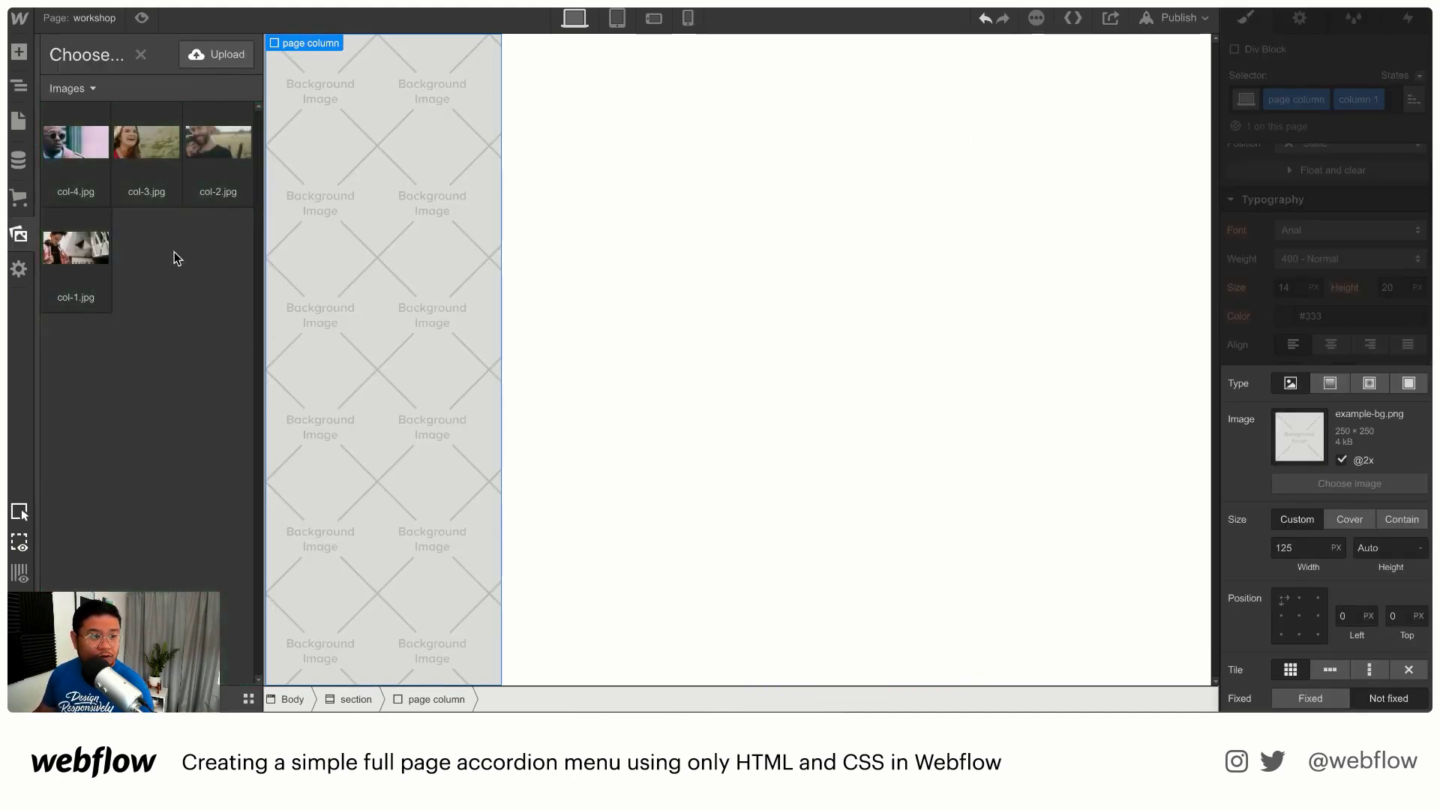
pyautogui.click(66, 255)
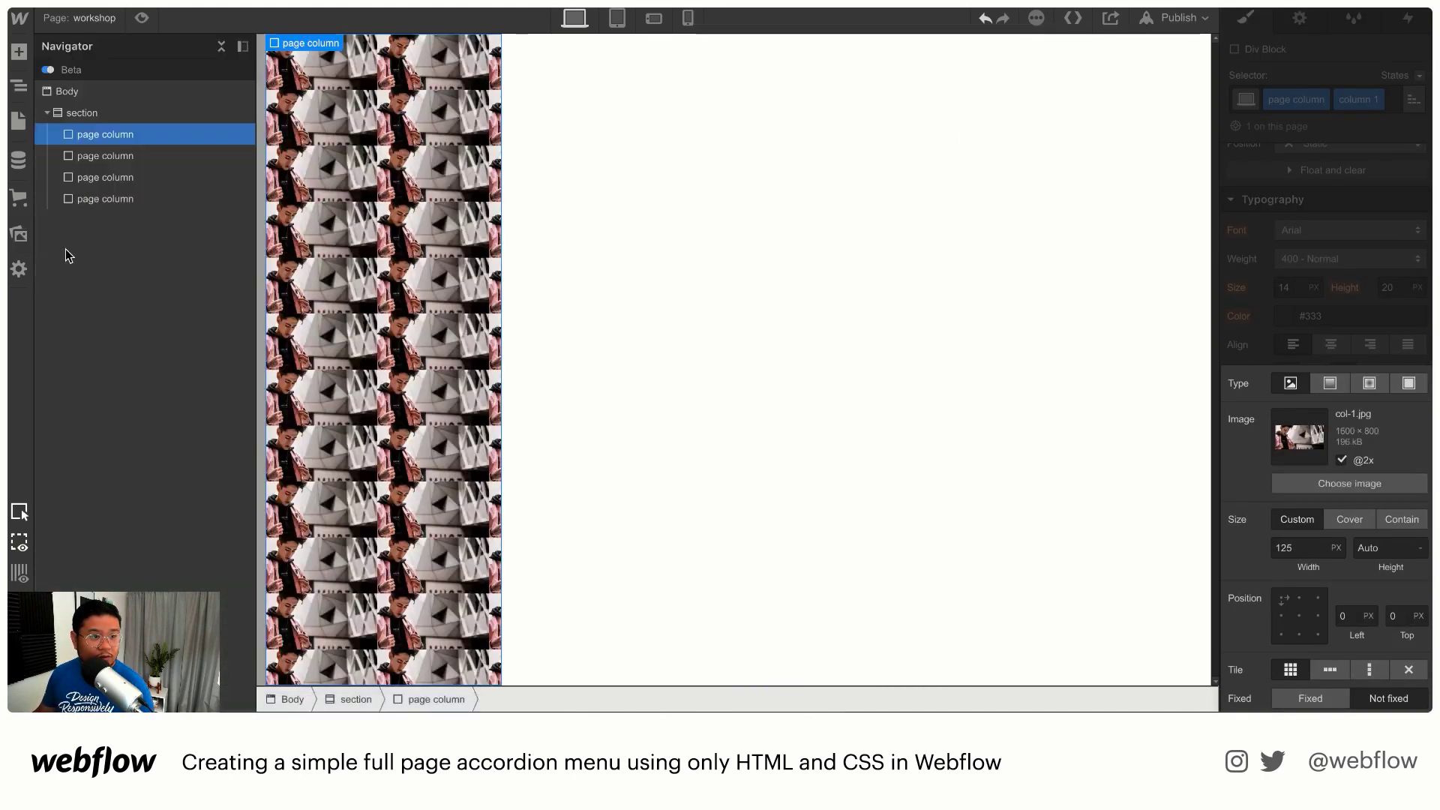
pyautogui.click(1352, 519)
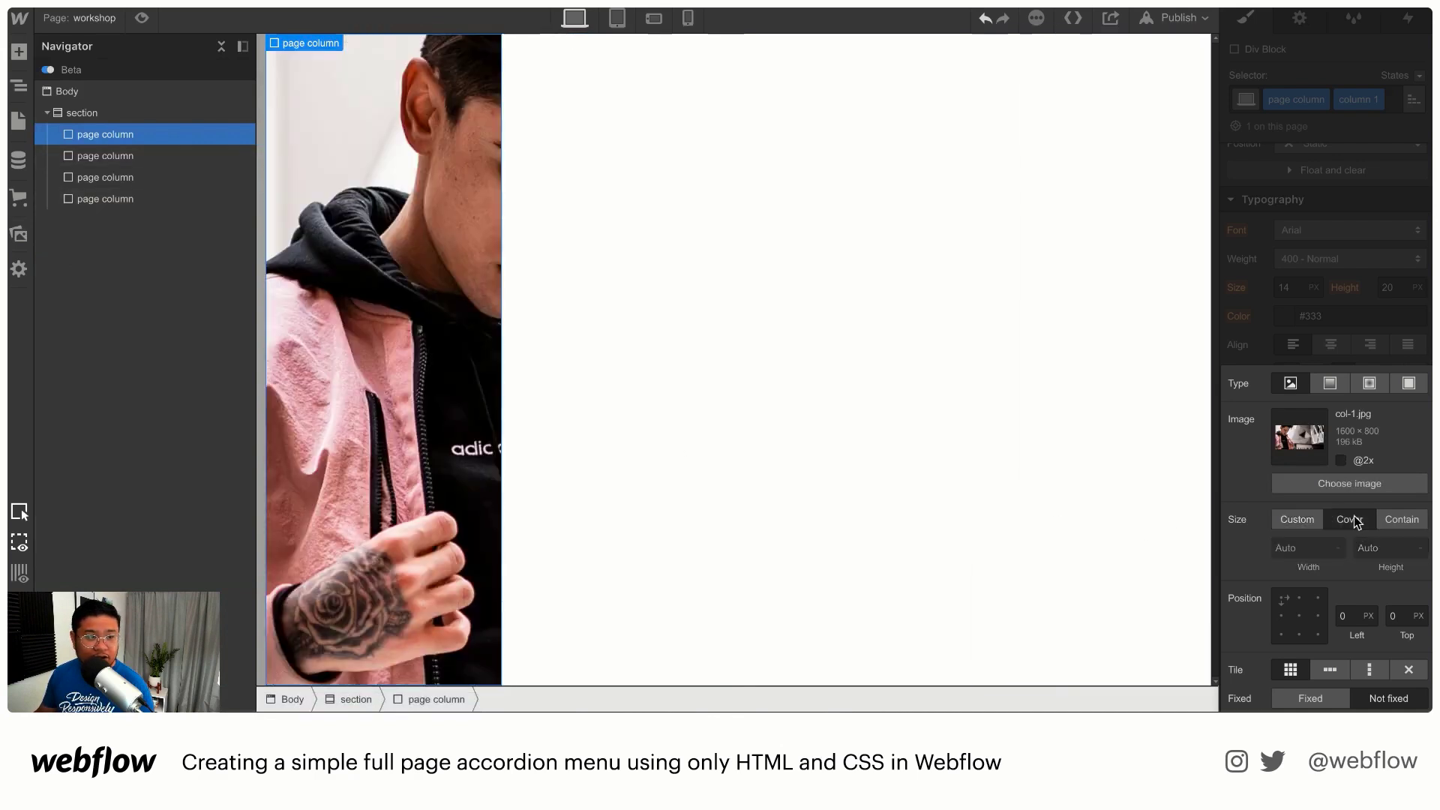
pyautogui.click(1282, 615)
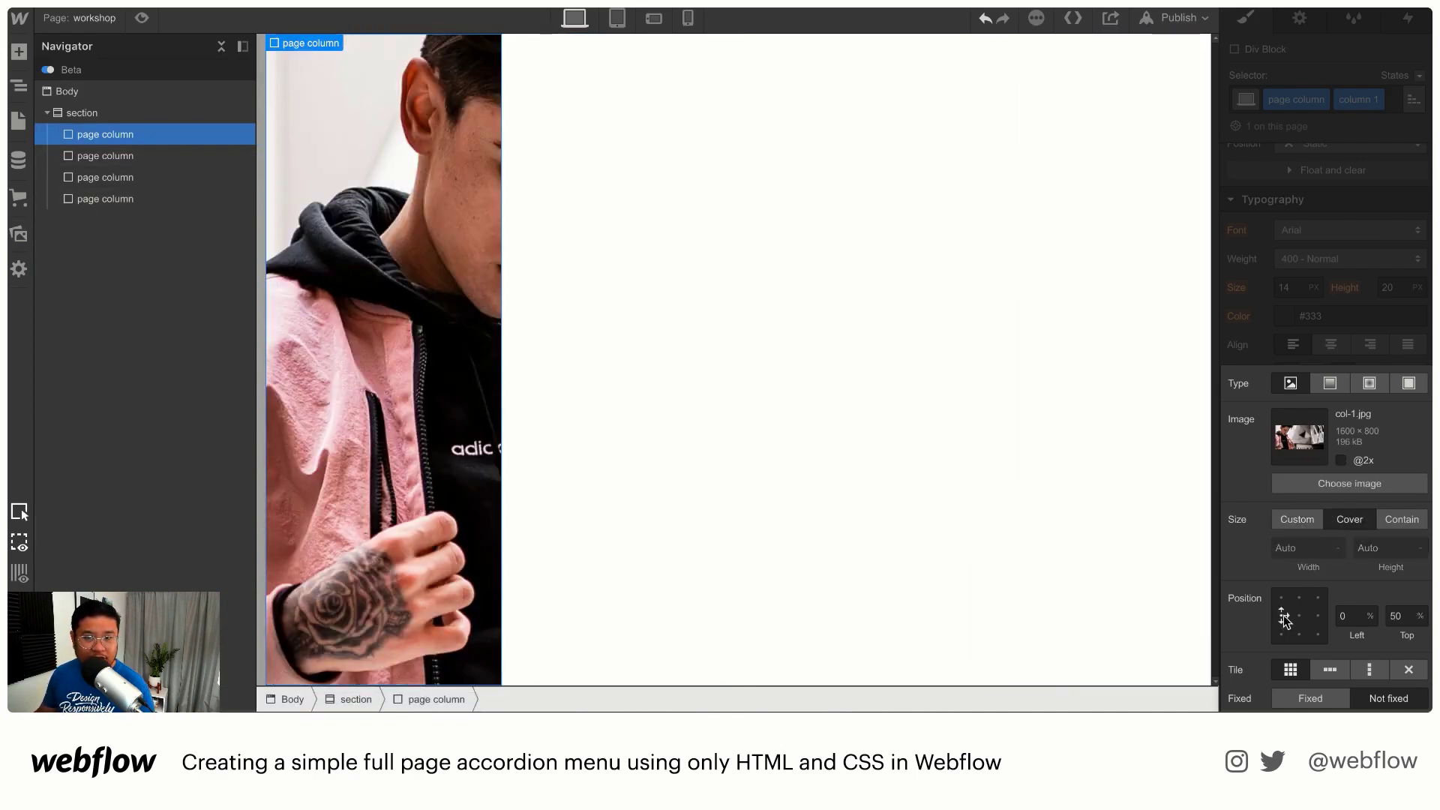
pyautogui.click(1372, 313)
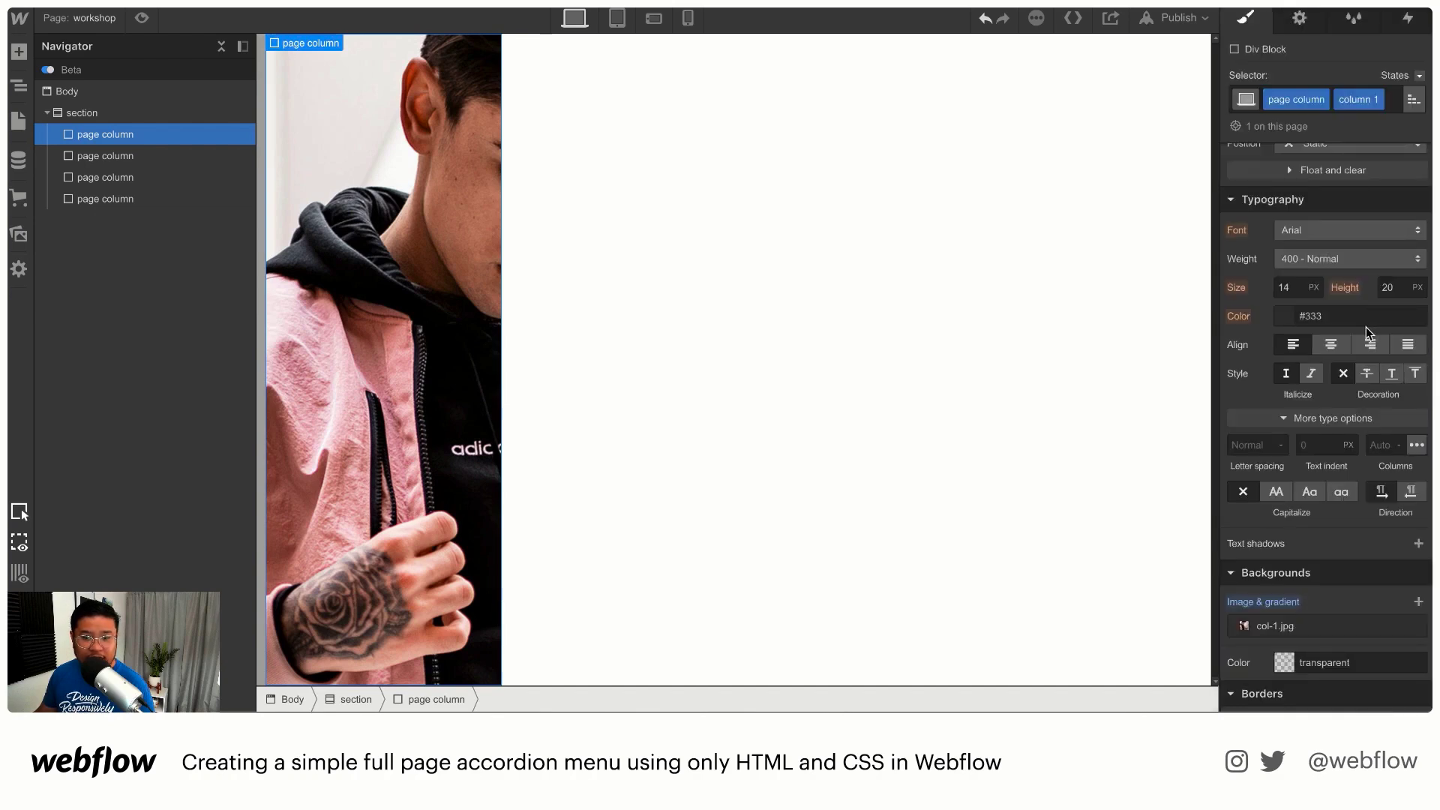
pyautogui.scroll(4, 1339, 531)
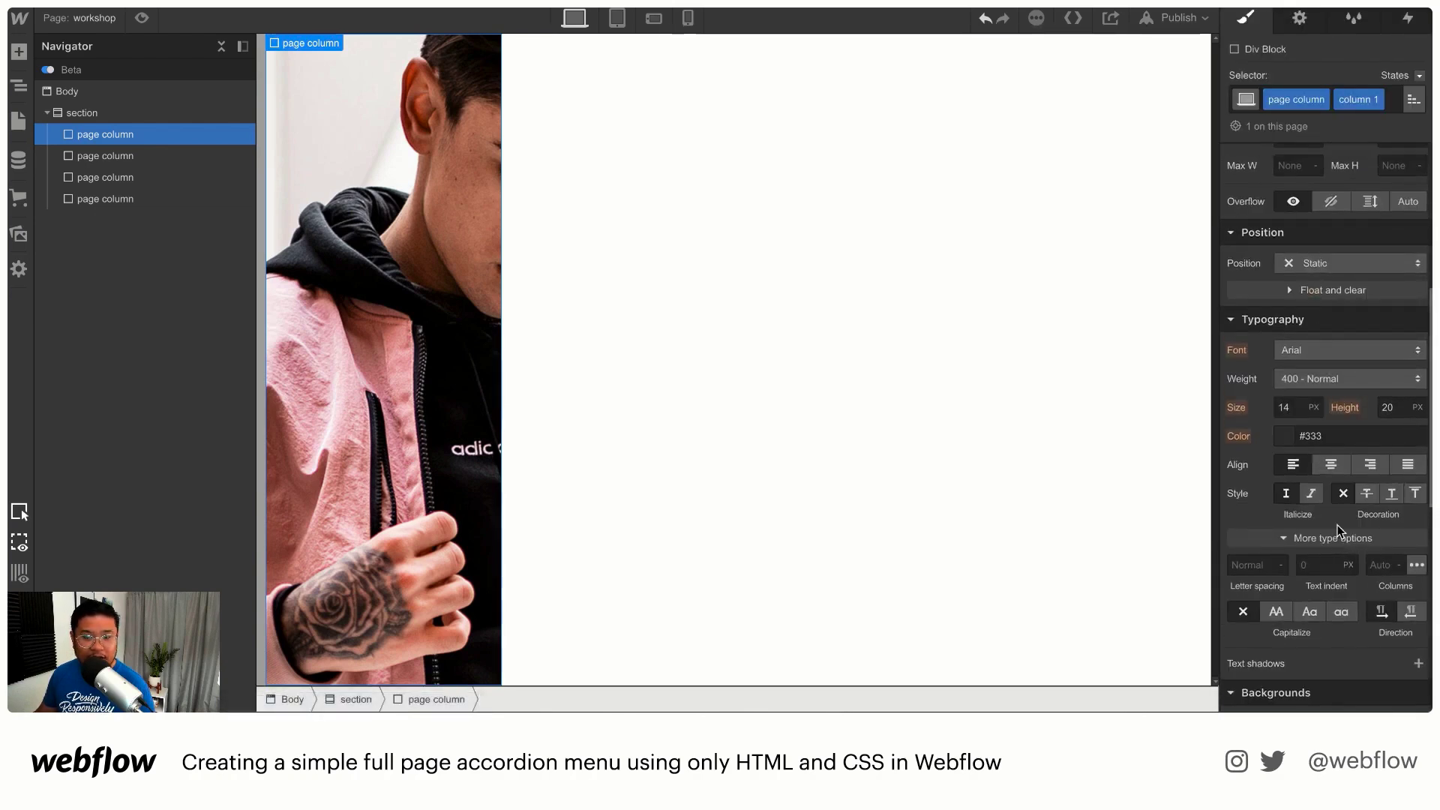
pyautogui.scroll(10, 1339, 531)
pyautogui.scroll(-3, 1339, 531)
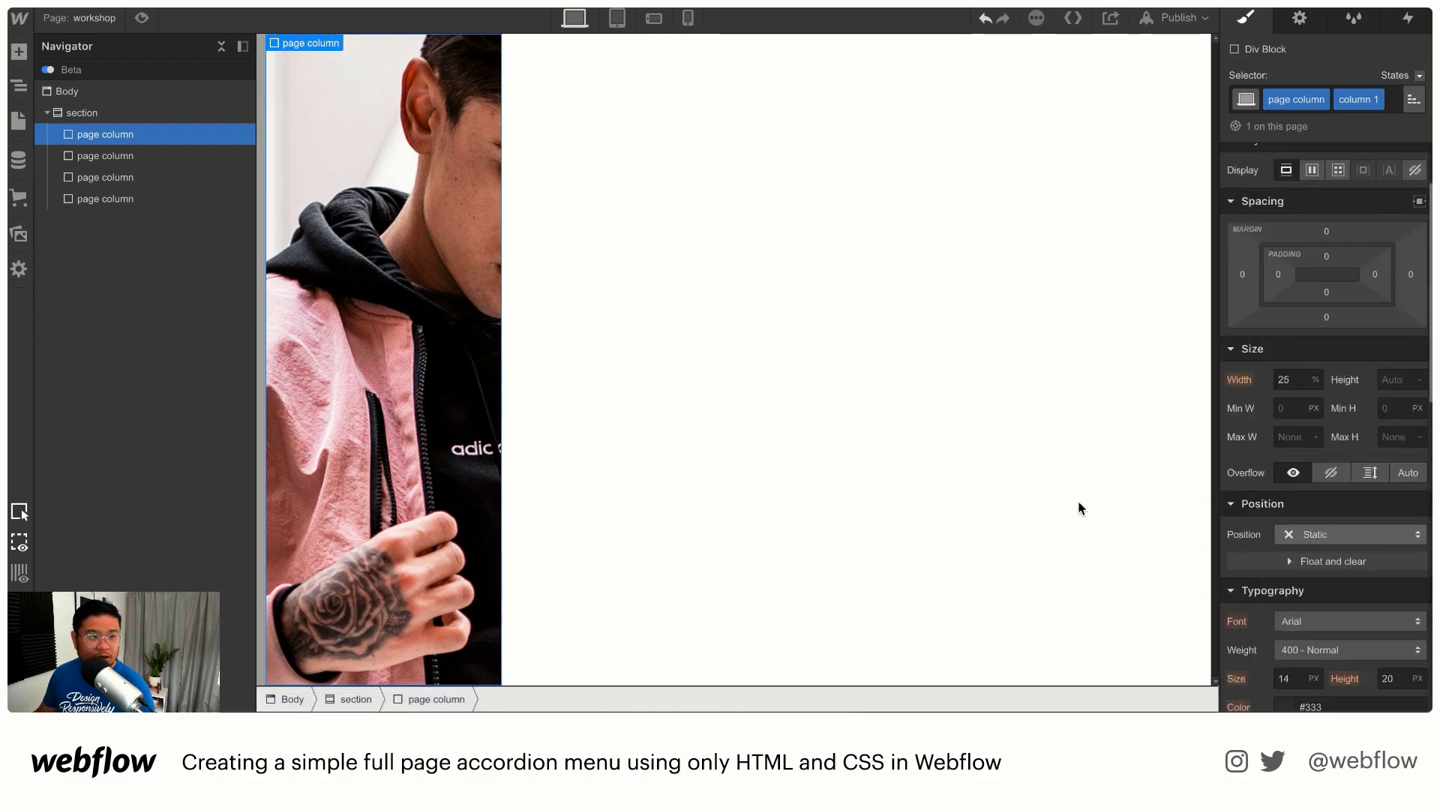
# Step: Give the second column combo class 'column 2' with col-2.jpg as a cover background
pyautogui.click(659, 287)
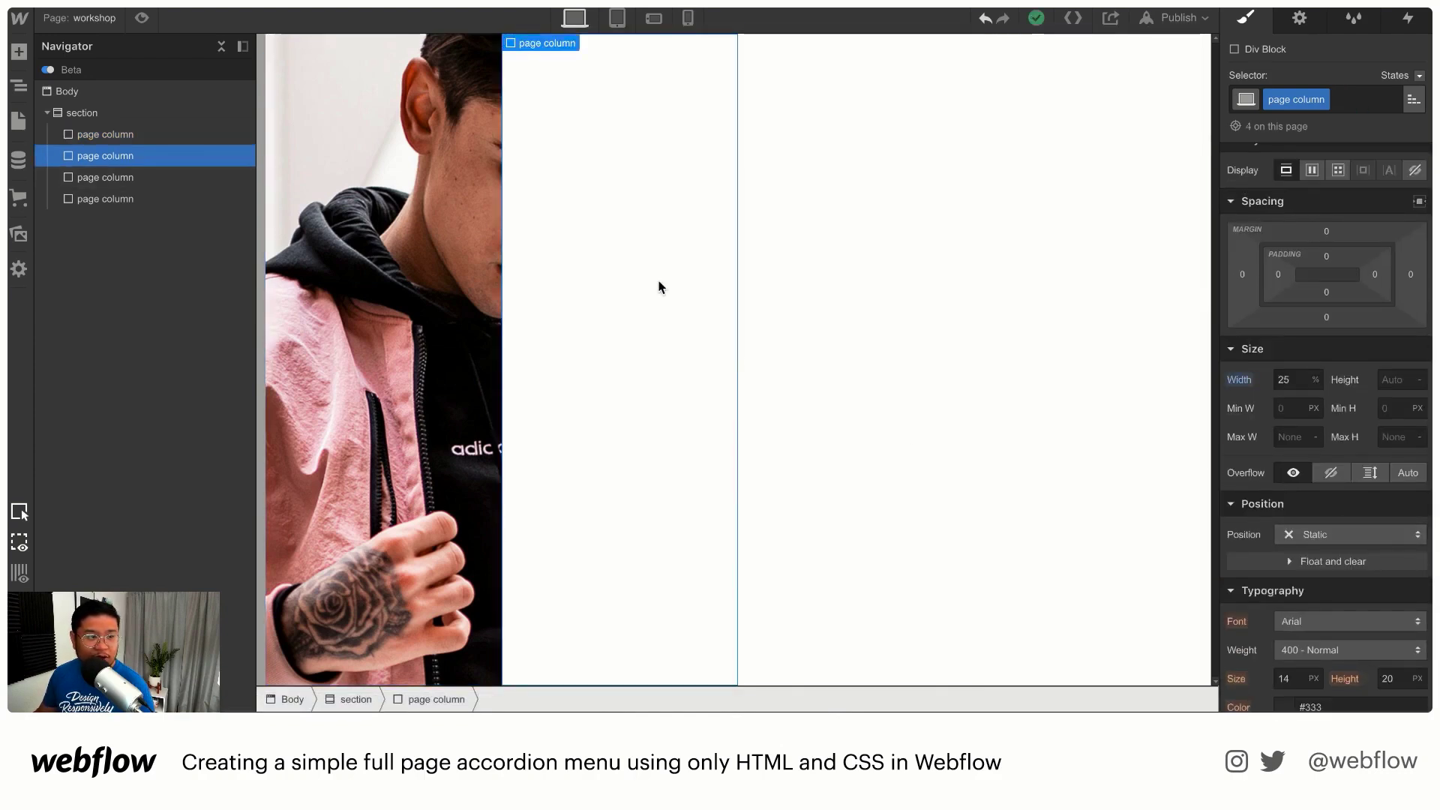
pyautogui.click(1368, 100)
pyautogui.write('co')
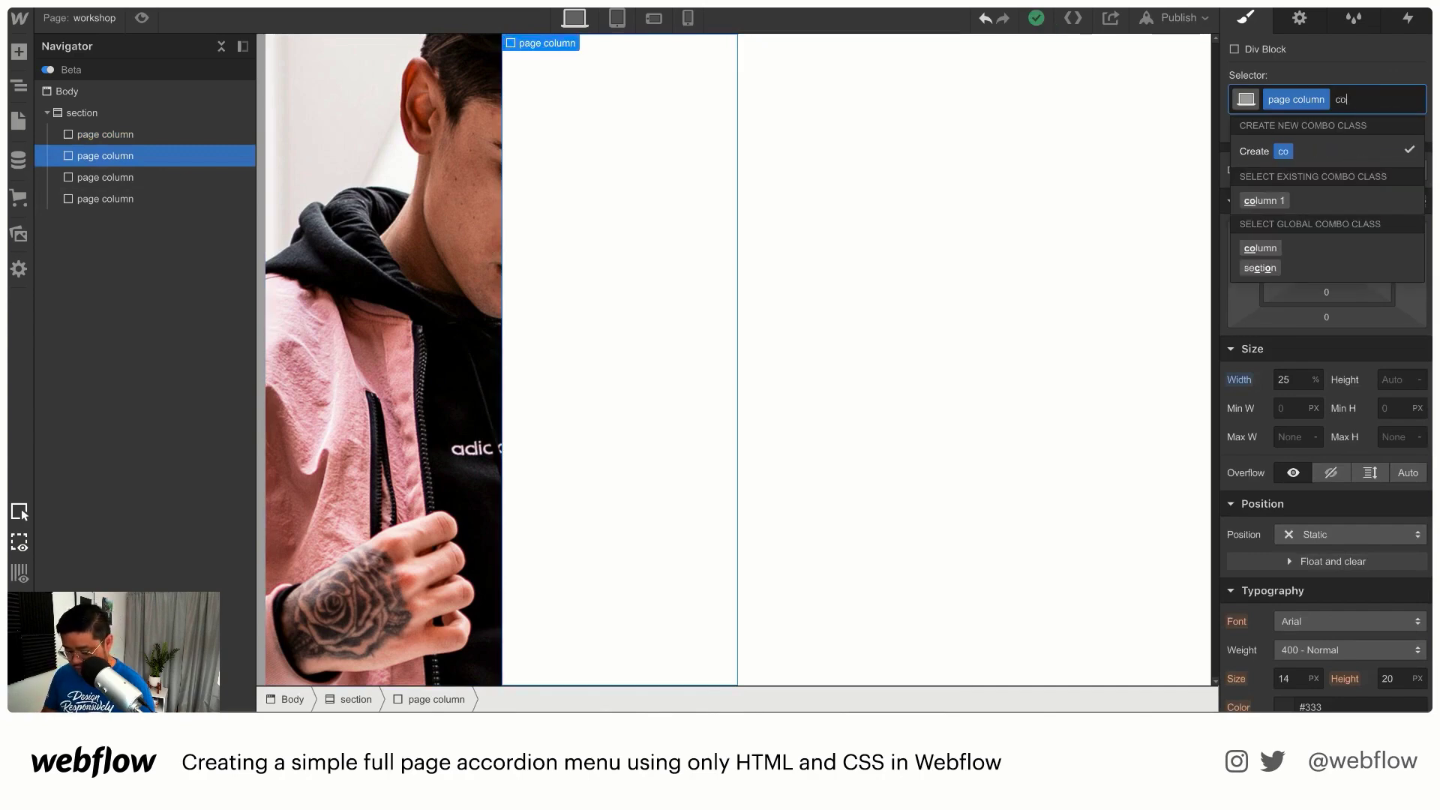
pyautogui.write('lumn 2')
pyautogui.press('Return')
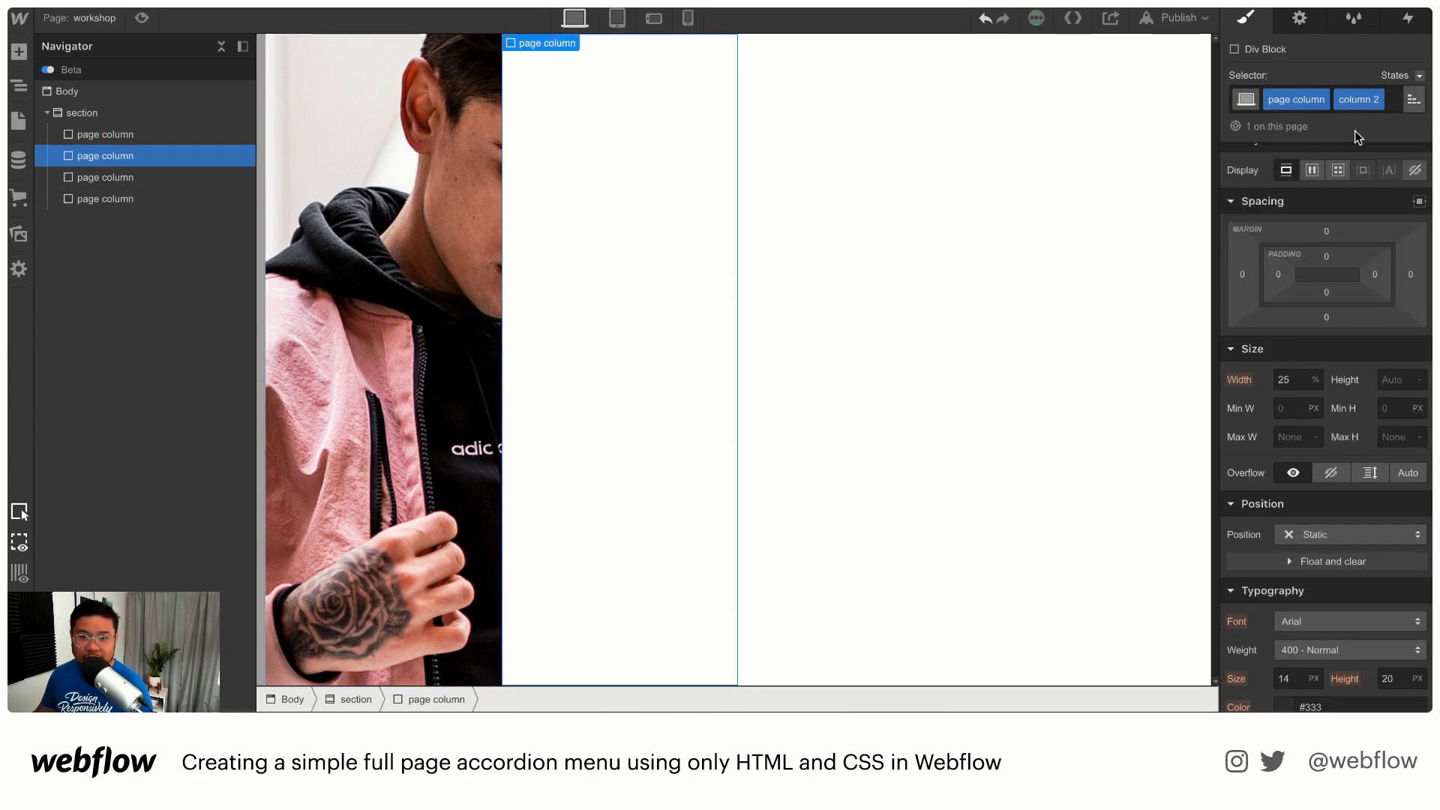
pyautogui.scroll(-7, 1376, 323)
pyautogui.click(1413, 463)
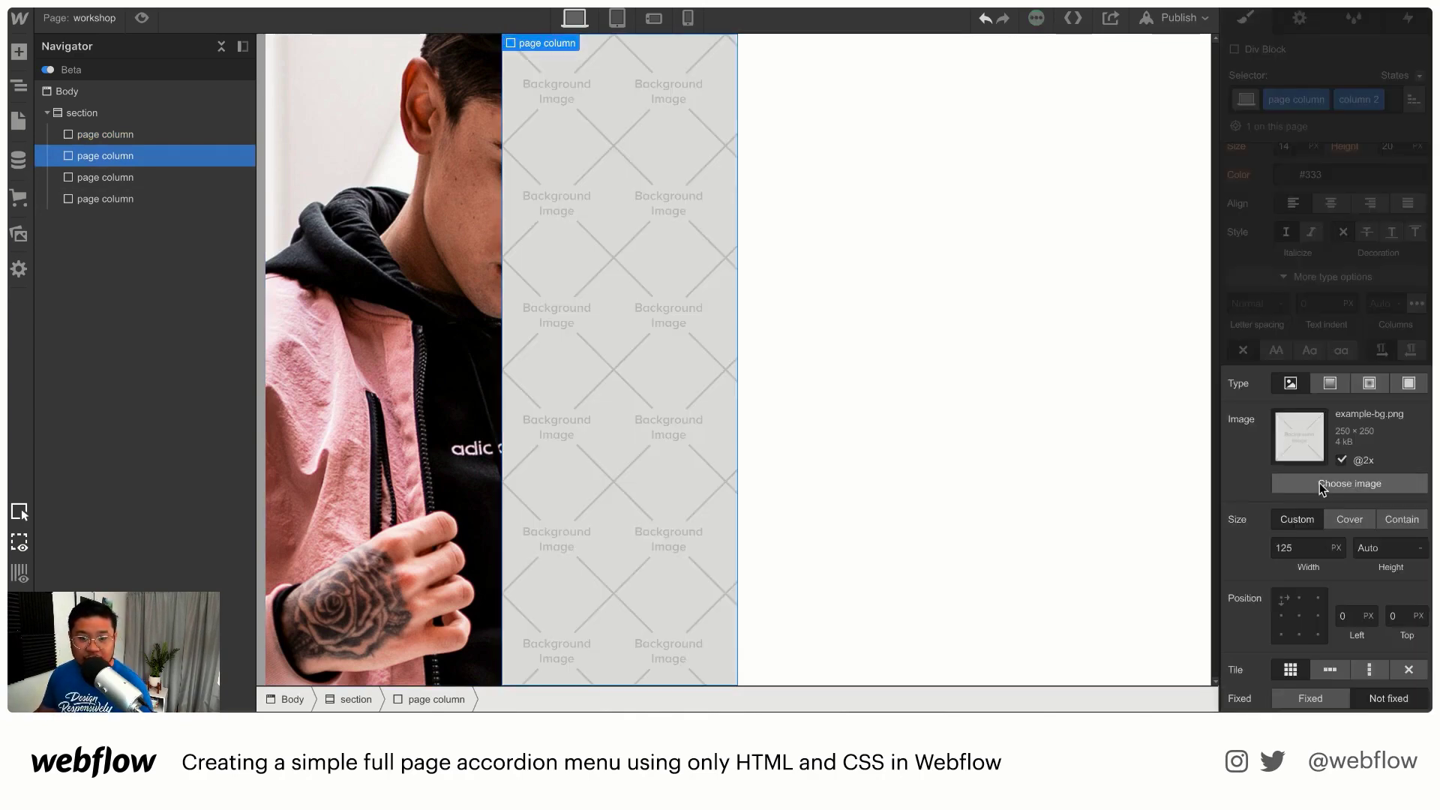
pyautogui.click(1318, 484)
pyautogui.click(218, 146)
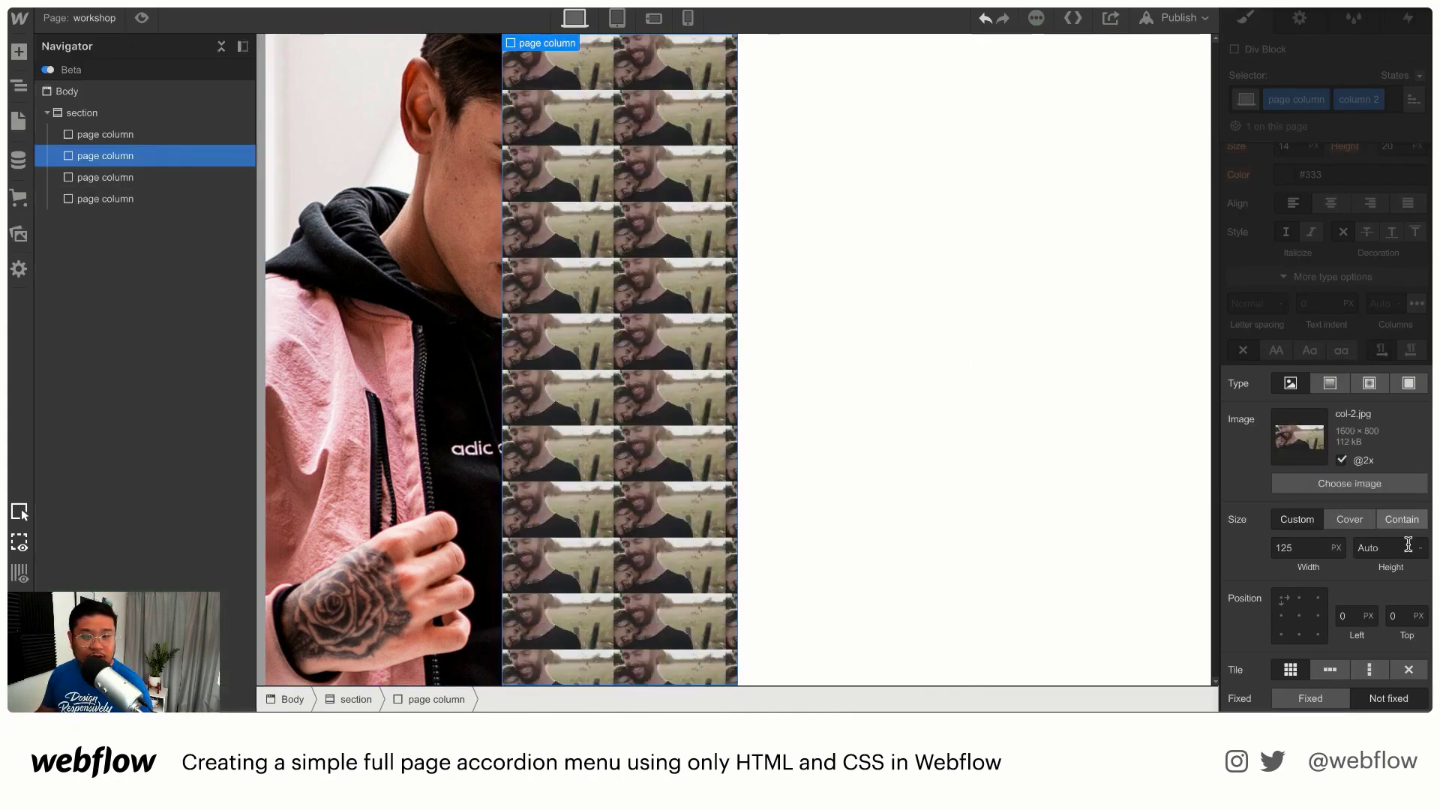
pyautogui.click(1349, 519)
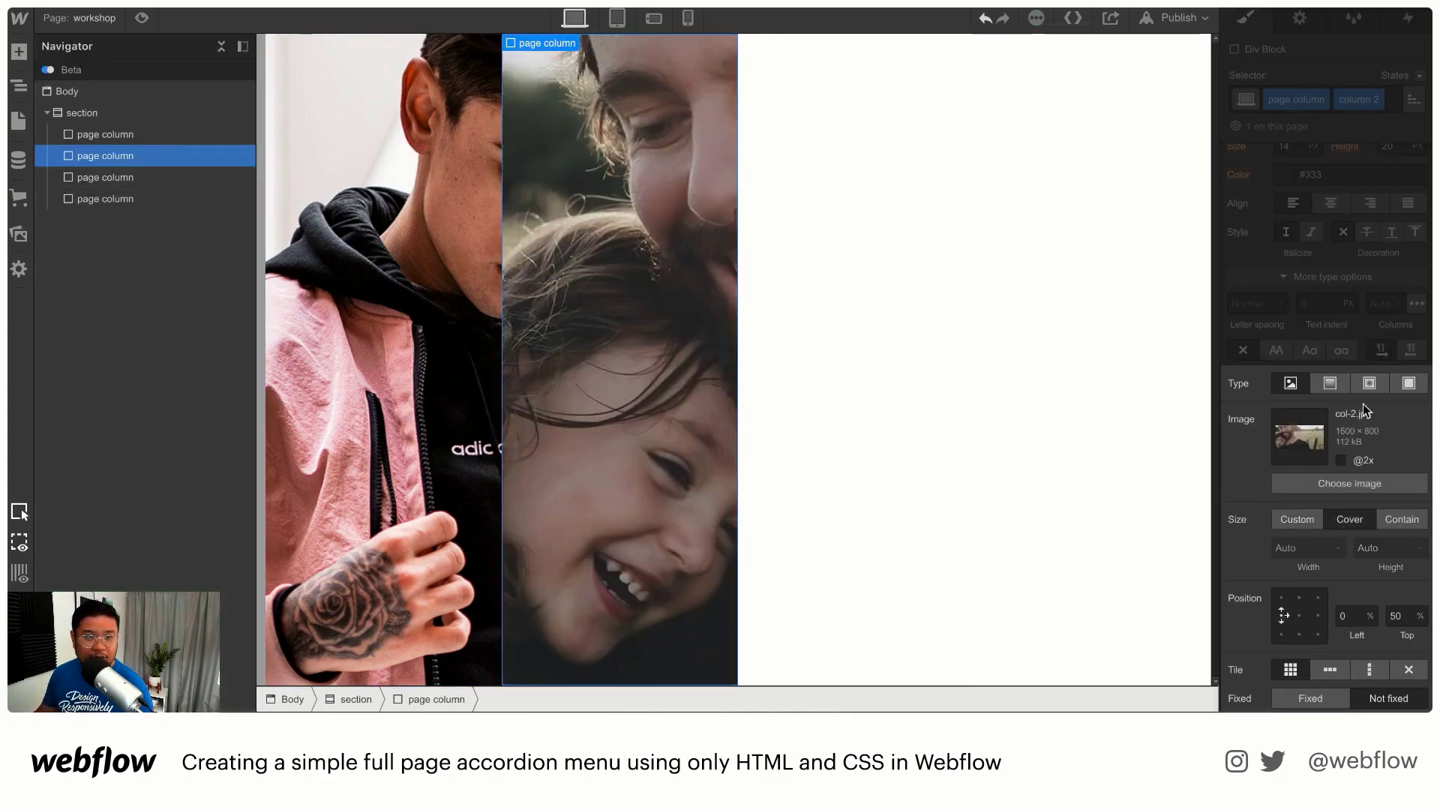
pyautogui.click(1376, 276)
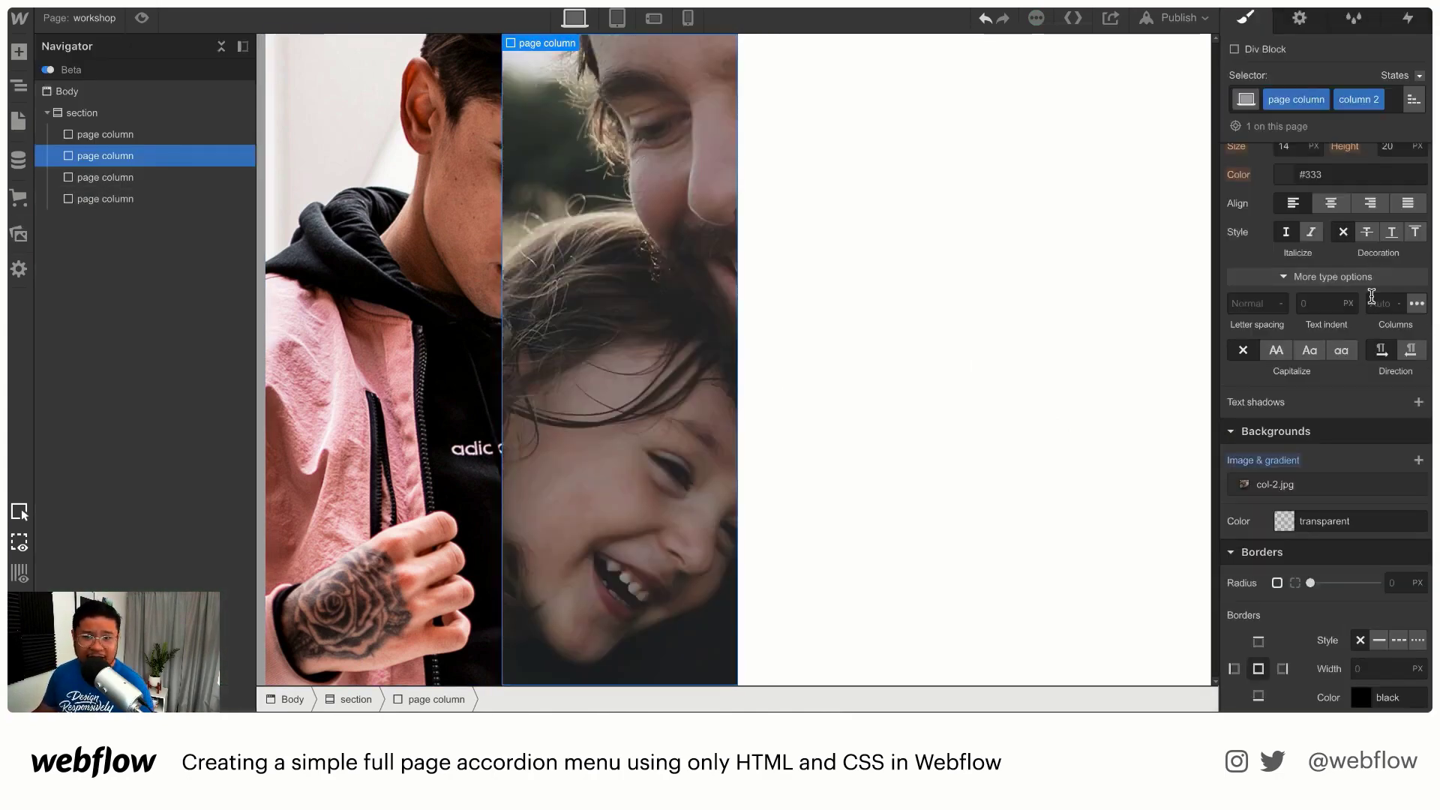
# Step: Give the third column combo class 'column 3' with col-3.jpg as a cover background anchored left-middle
pyautogui.click(865, 176)
pyautogui.hotkey('ctrl', 'Return')
pyautogui.write('column ')
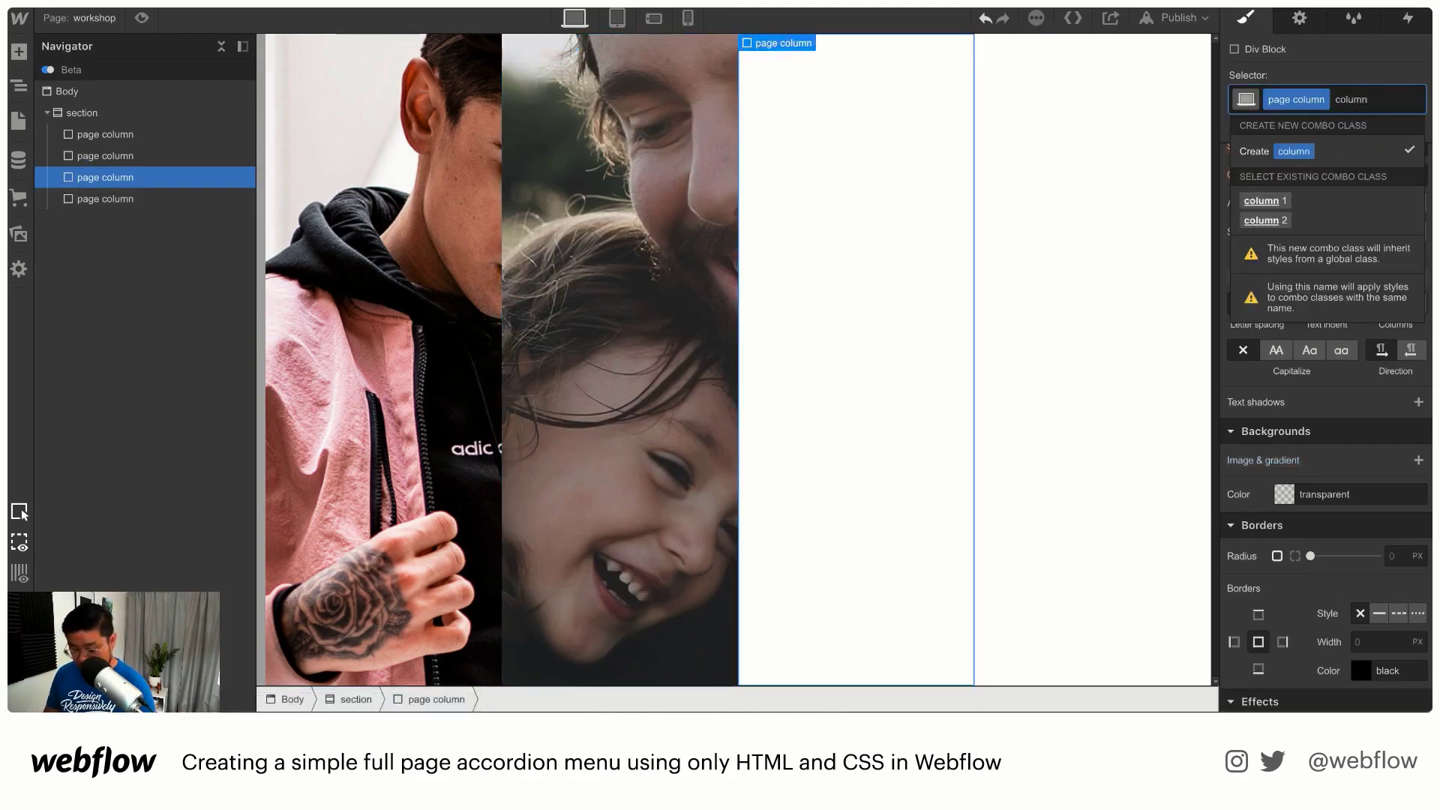
pyautogui.write('3')
pyautogui.press('Return')
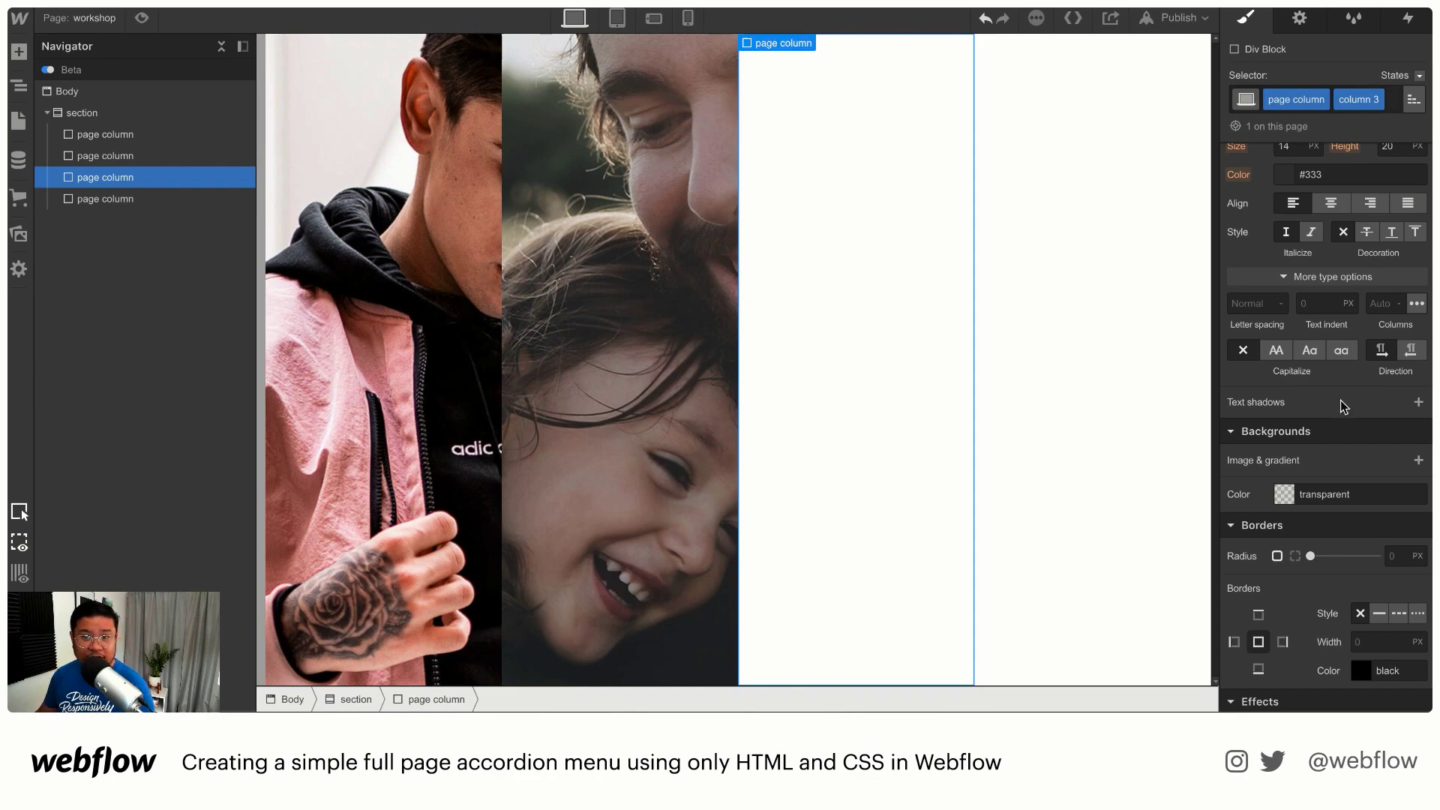
pyautogui.scroll(-2, 1348, 407)
pyautogui.click(1418, 413)
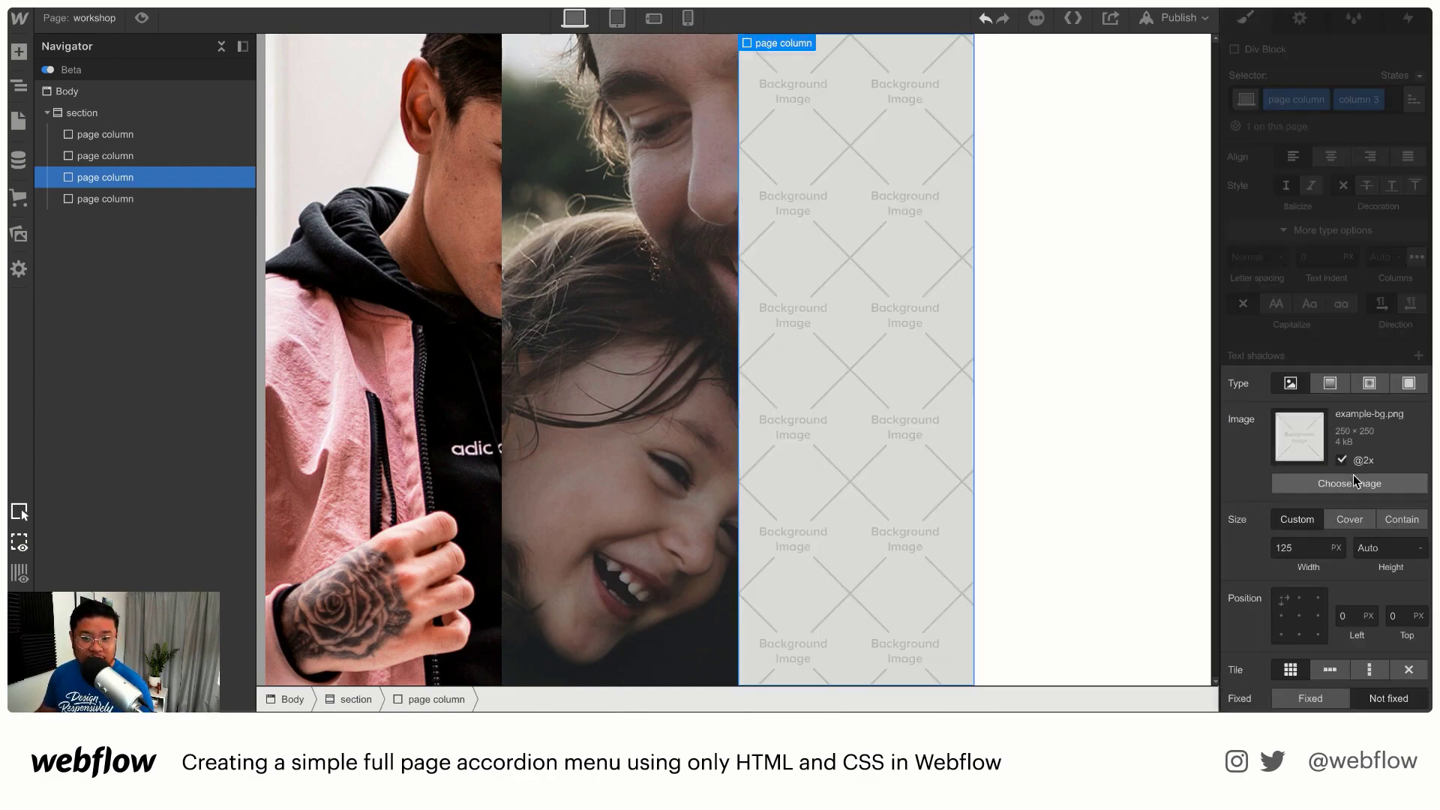
pyautogui.click(1353, 479)
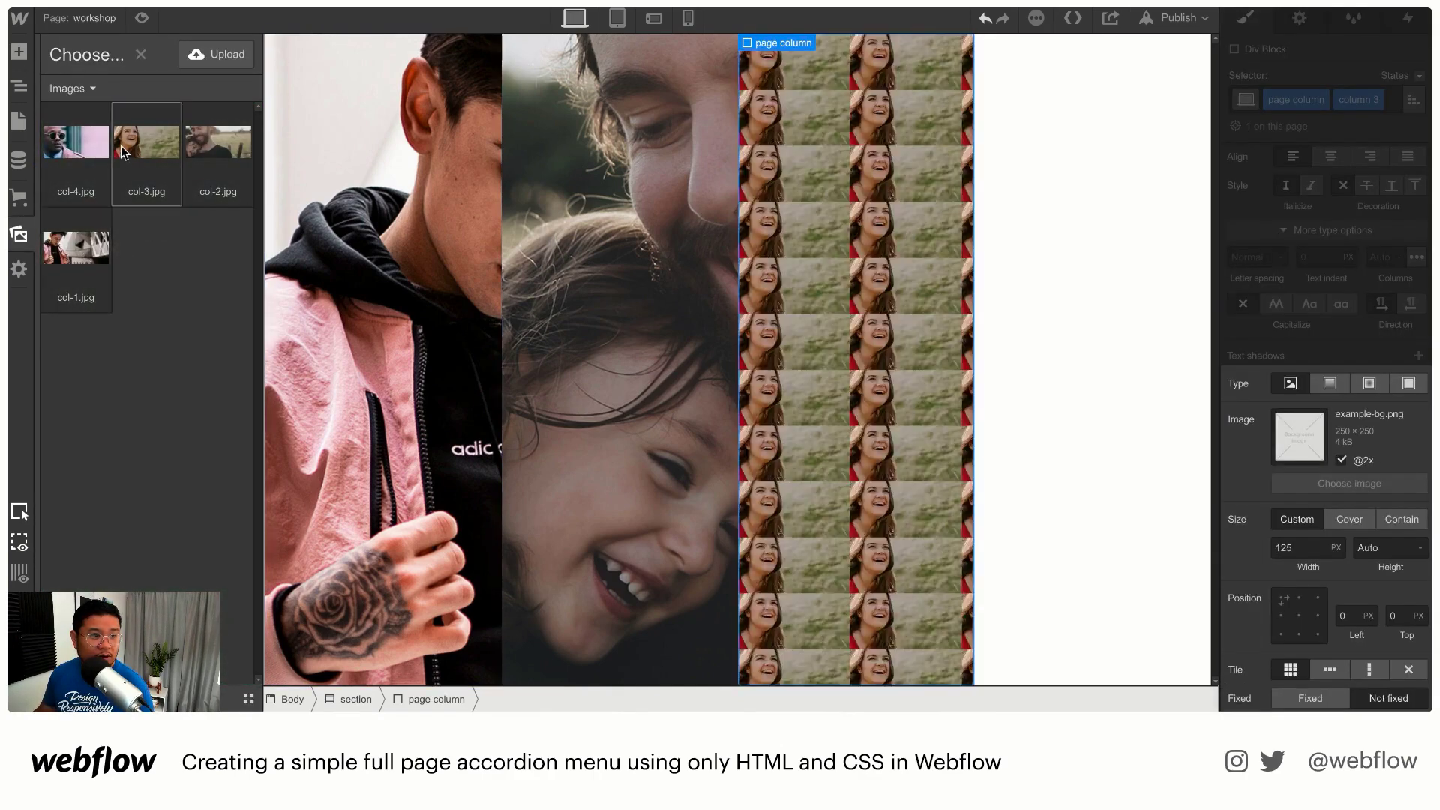
pyautogui.click(124, 150)
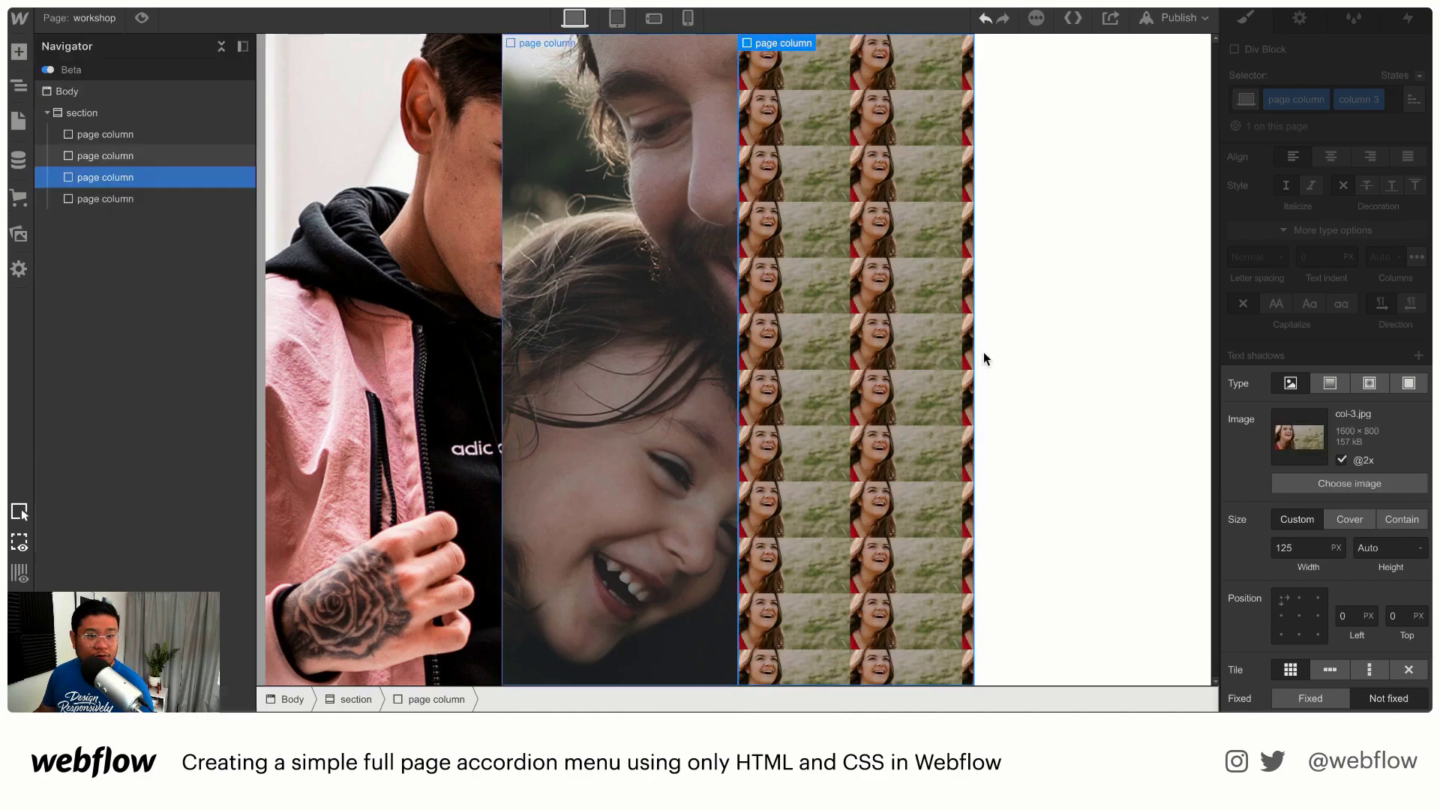
pyautogui.click(1349, 519)
pyautogui.click(1283, 615)
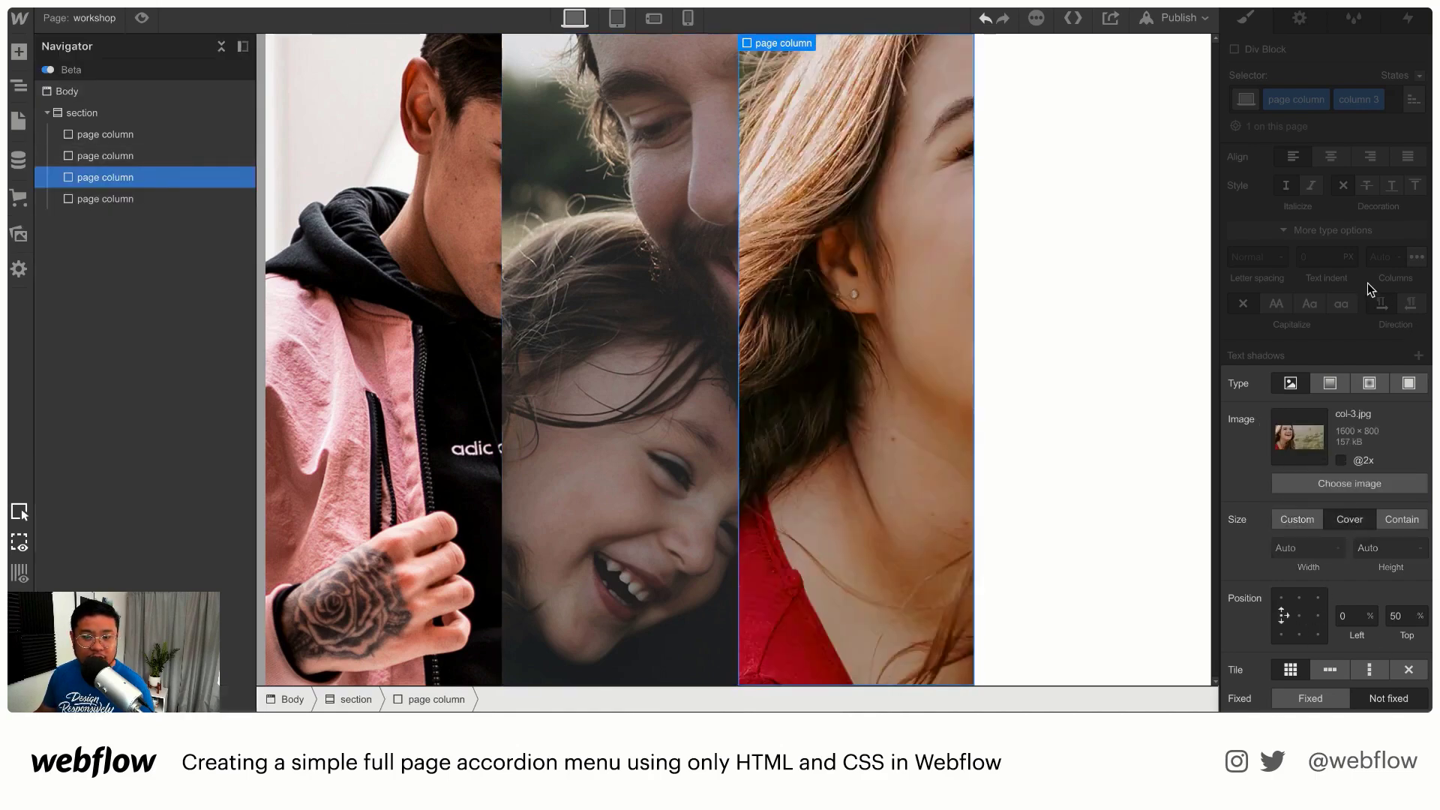
# Step: Give the fourth column combo class 'column 4' with col-4.jpg as a cover background anchored left-middle
pyautogui.click(1118, 118)
pyautogui.click(1382, 100)
pyautogui.write('c')
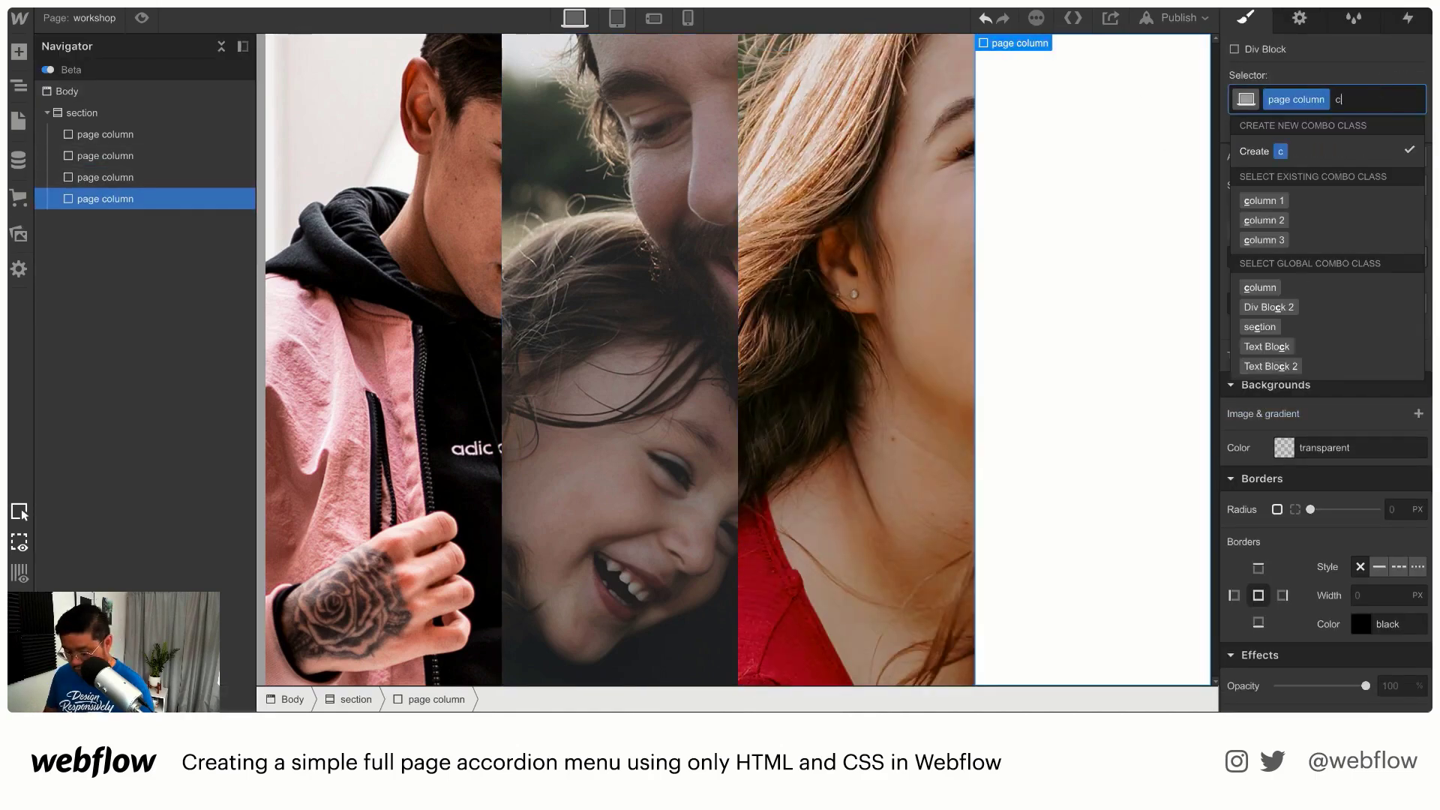
pyautogui.write('olumn 4')
pyautogui.press('Return')
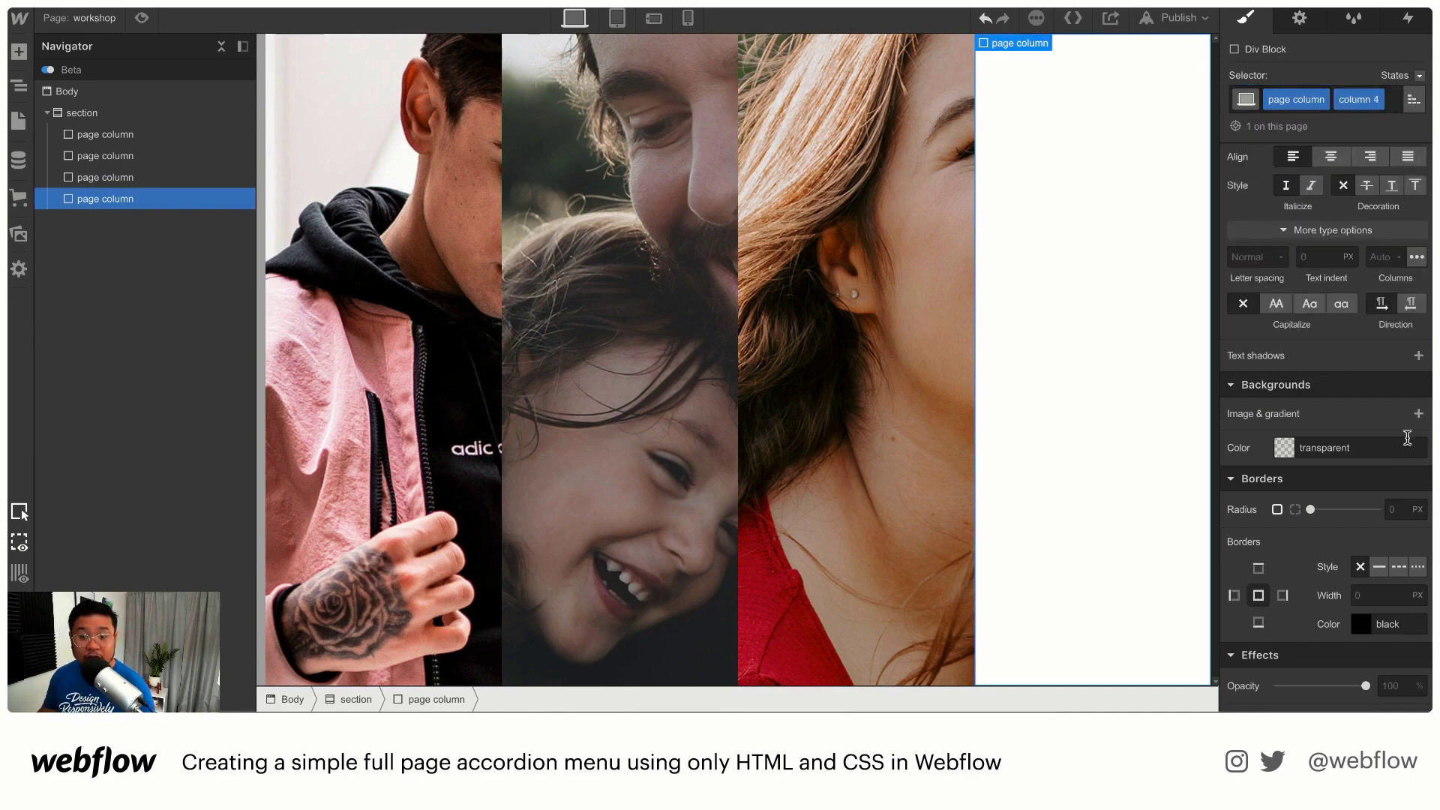
pyautogui.click(1417, 413)
pyautogui.click(1342, 481)
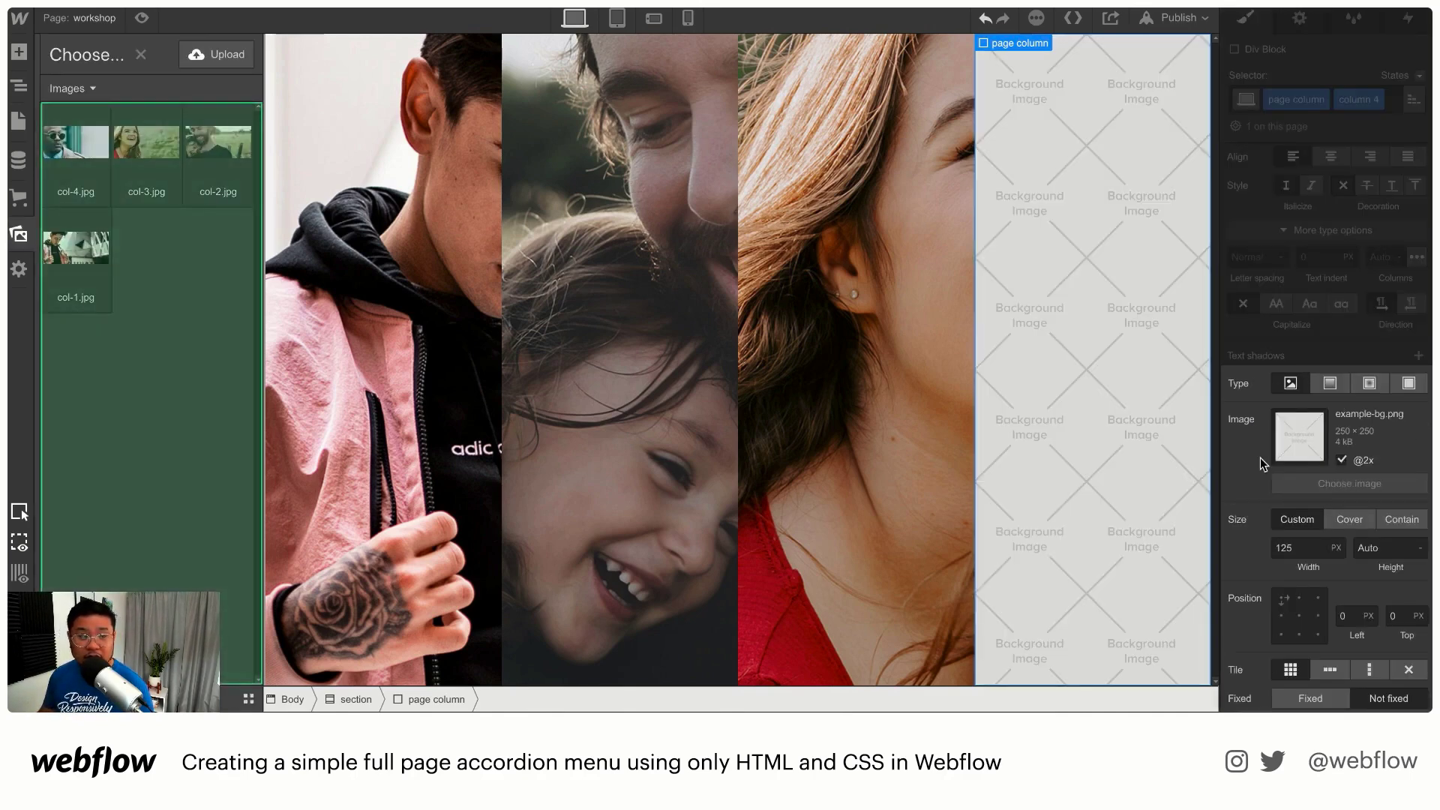
pyautogui.click(76, 143)
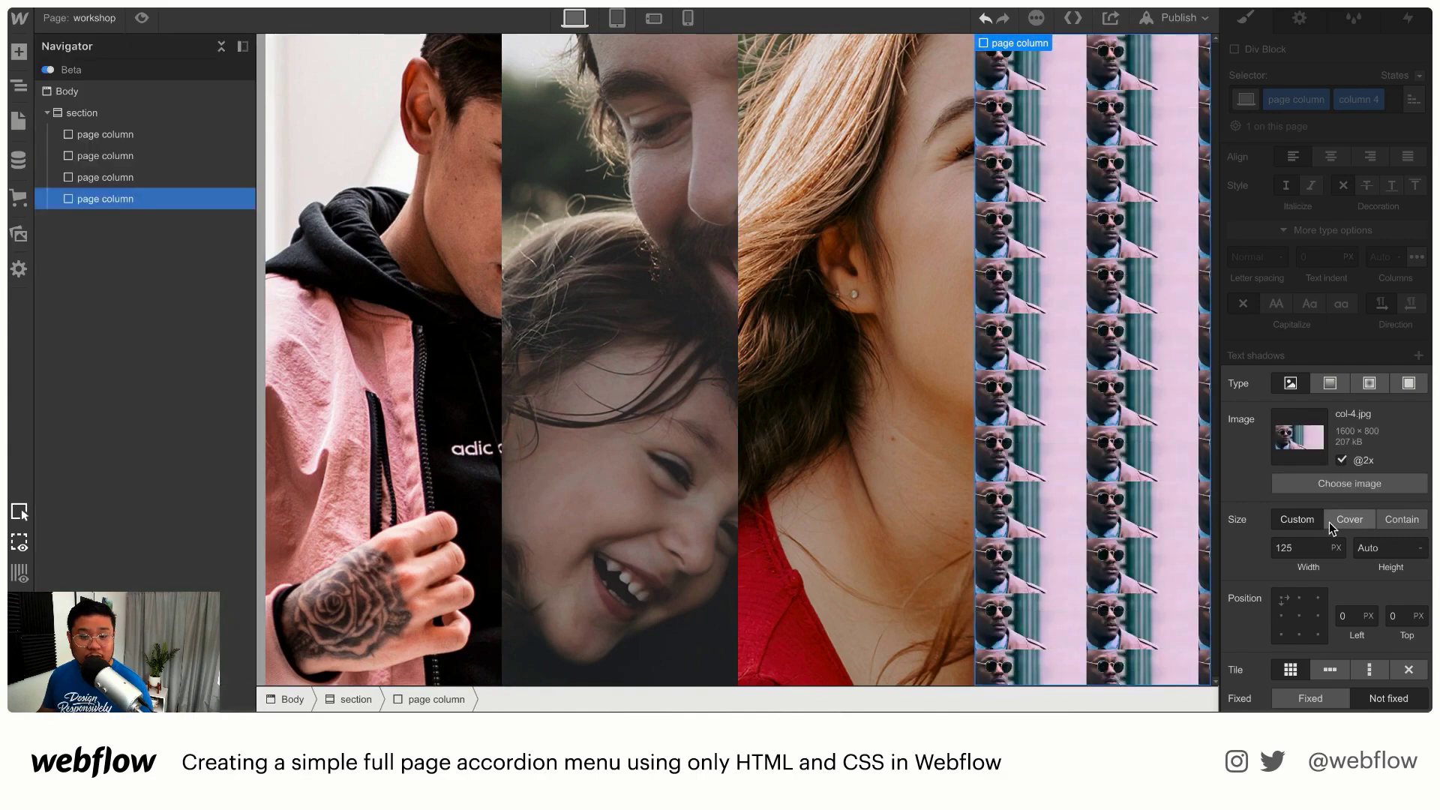
pyautogui.click(1334, 518)
pyautogui.click(1281, 615)
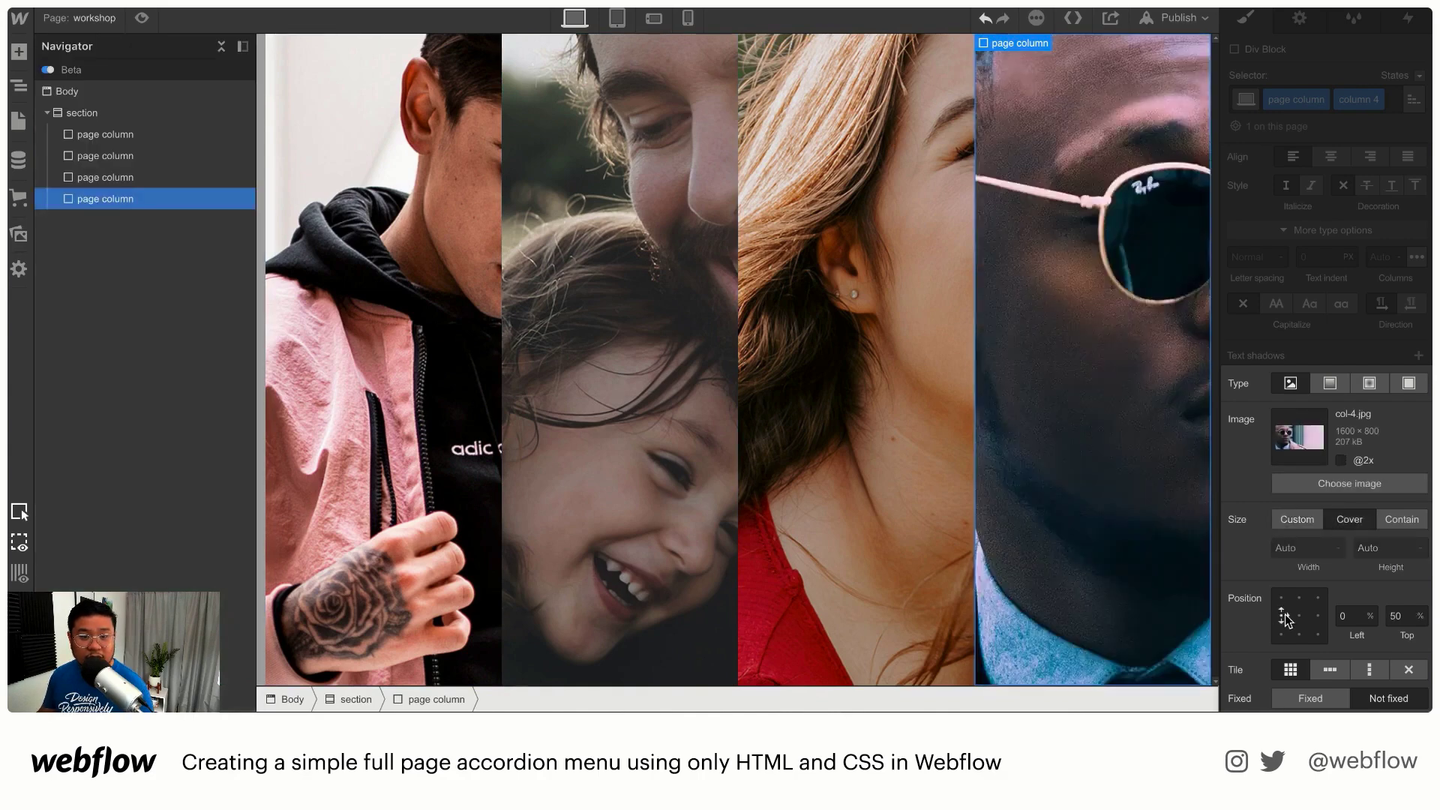
pyautogui.click(1338, 347)
pyautogui.click(401, 249)
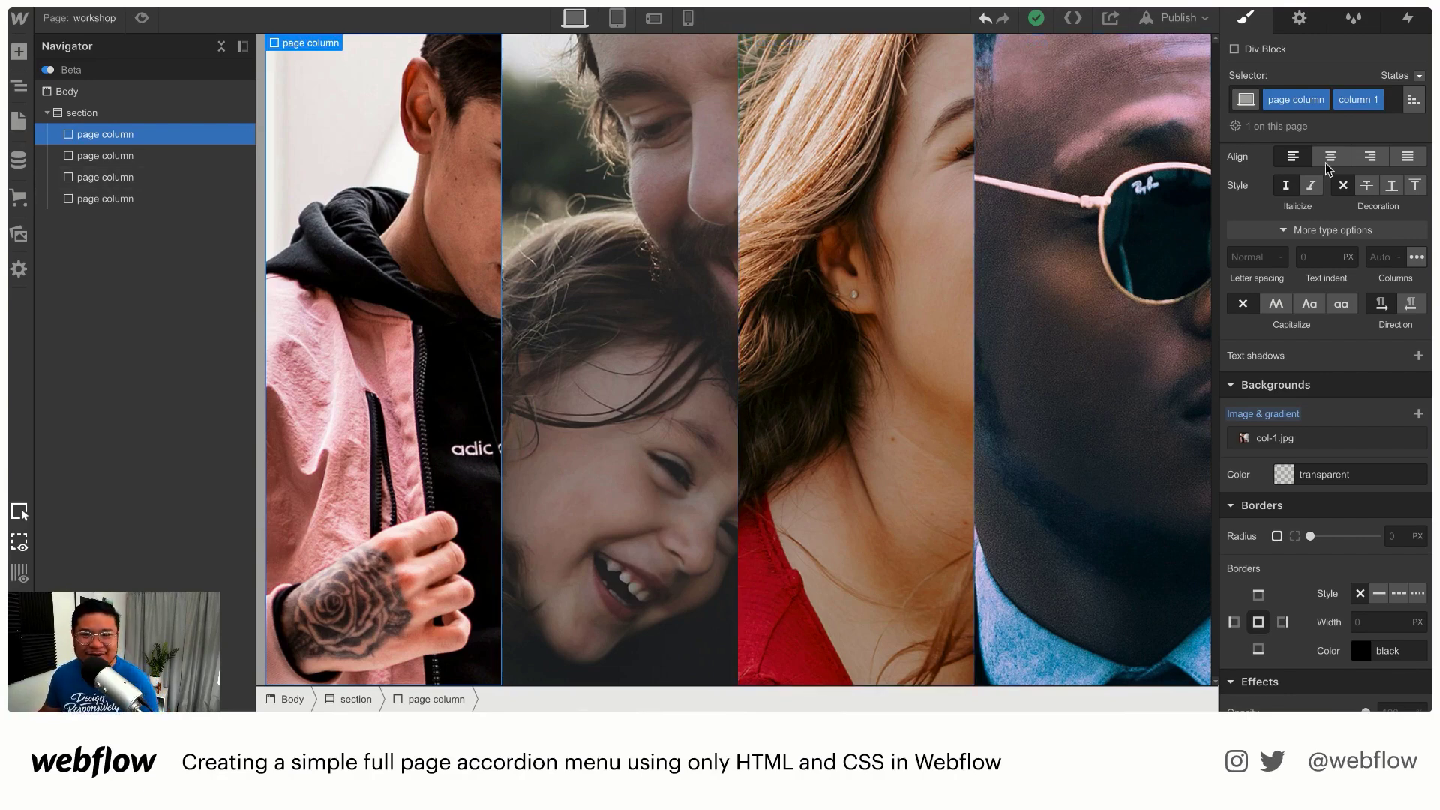
# Step: Switch the first column's selector to the shared page column class and check its 25% width
pyautogui.click(1412, 108)
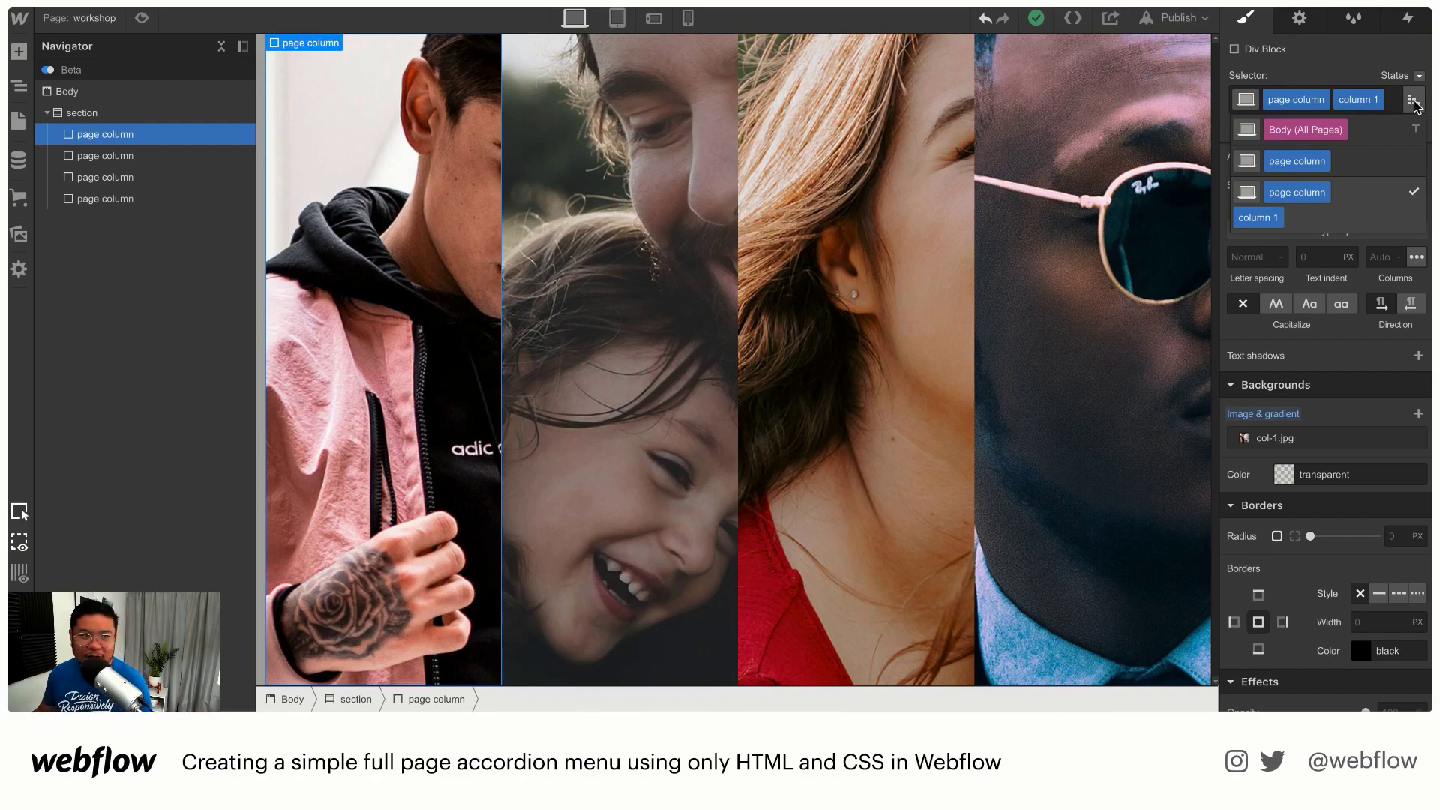
pyautogui.click(1298, 161)
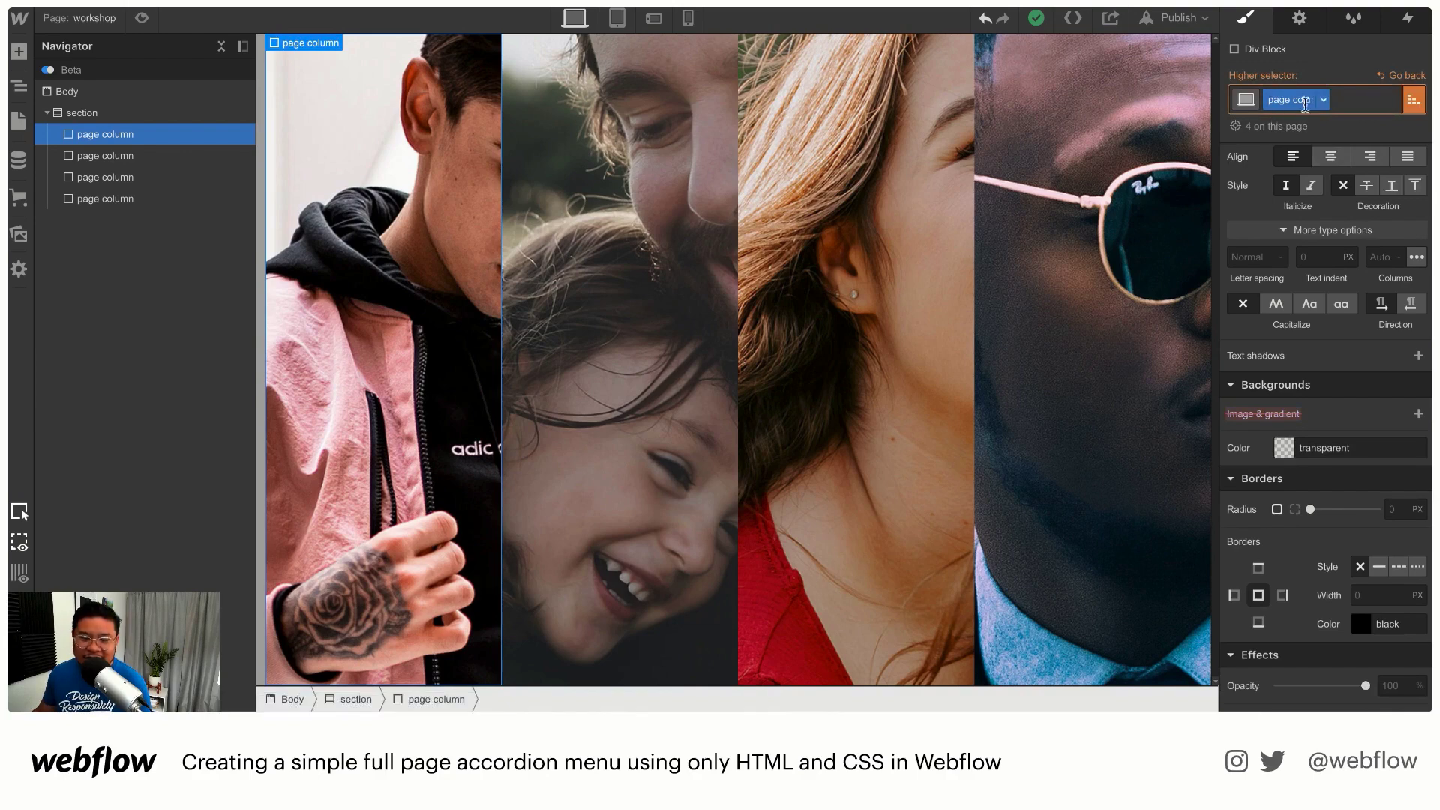
pyautogui.scroll(4, 1337, 469)
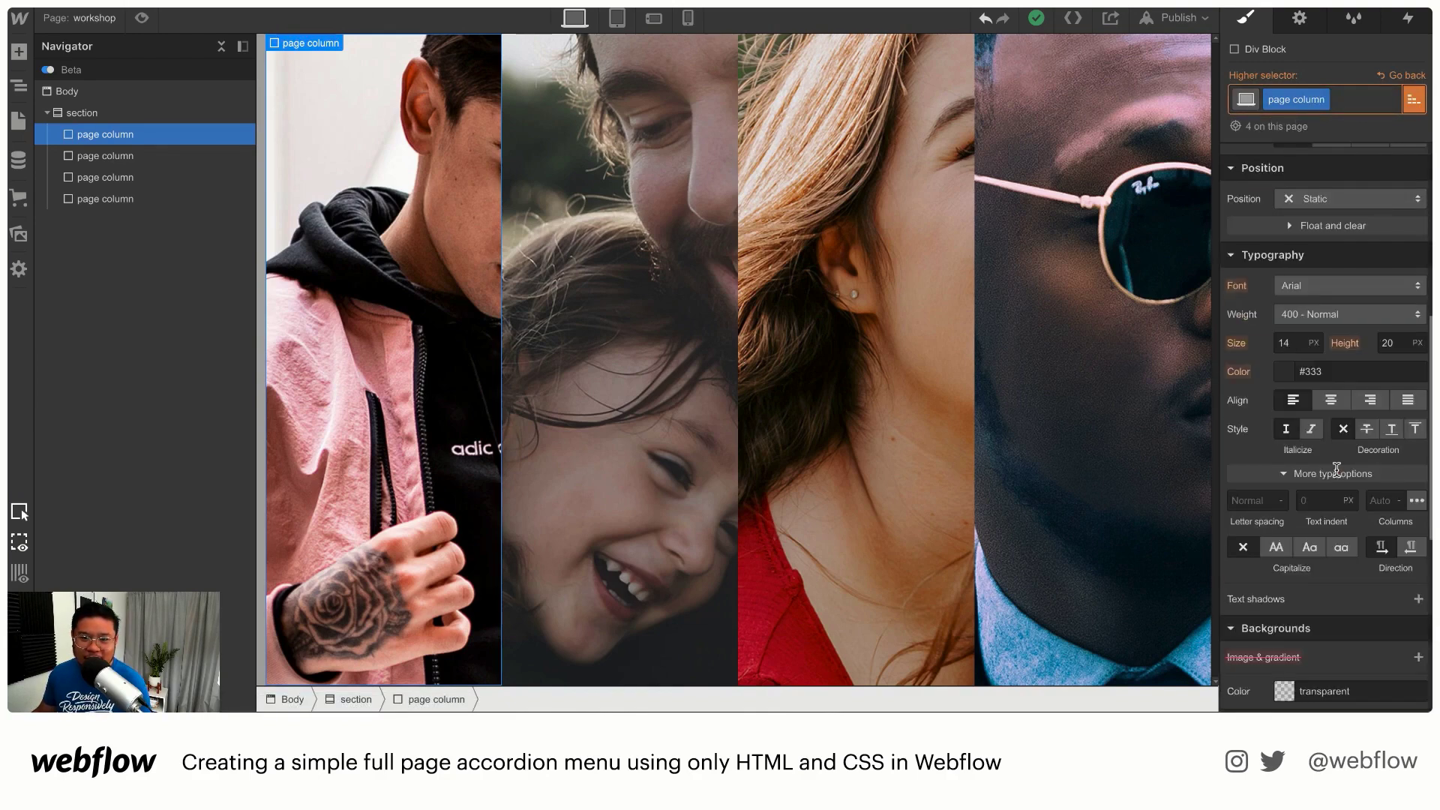
pyautogui.scroll(6, 1336, 470)
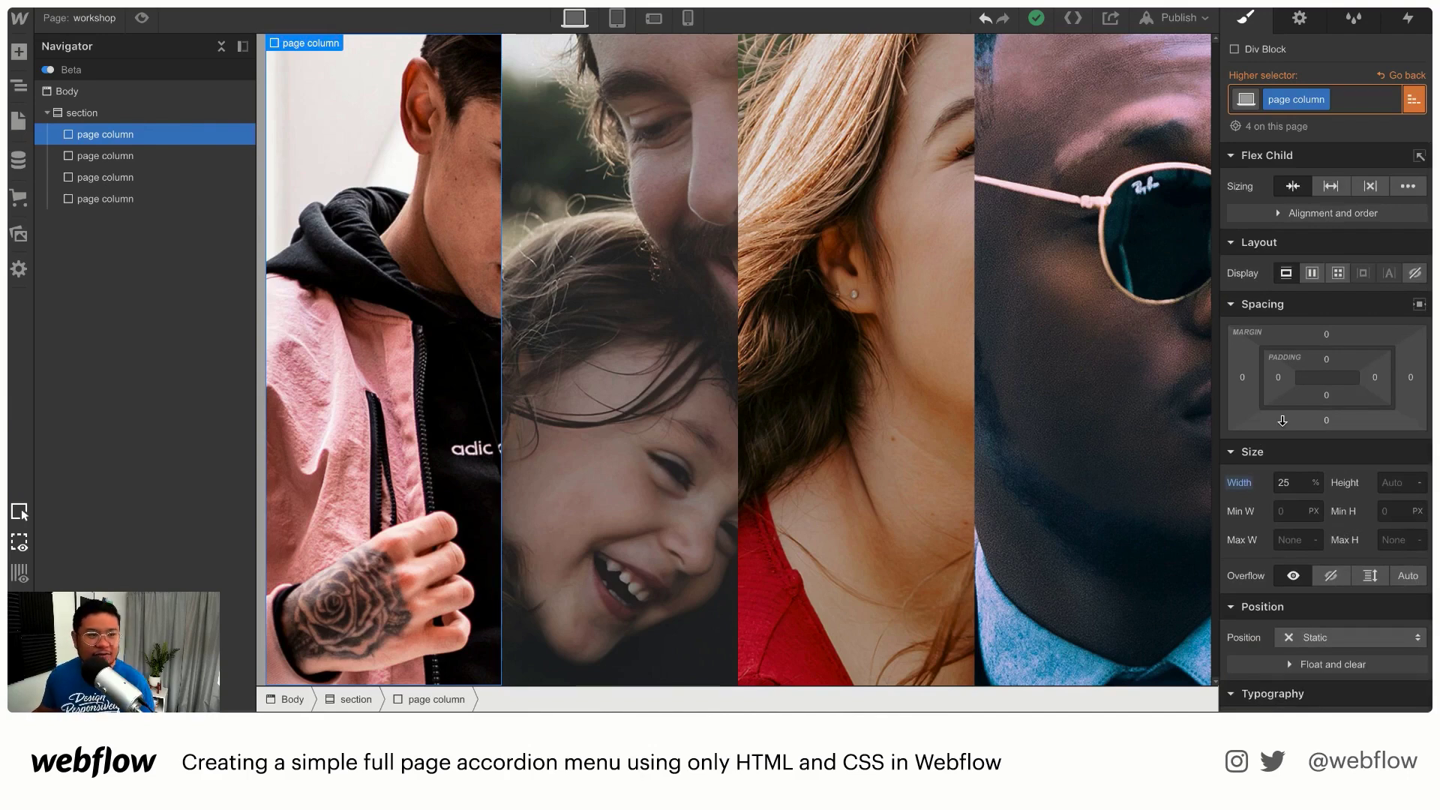
pyautogui.click(1405, 91)
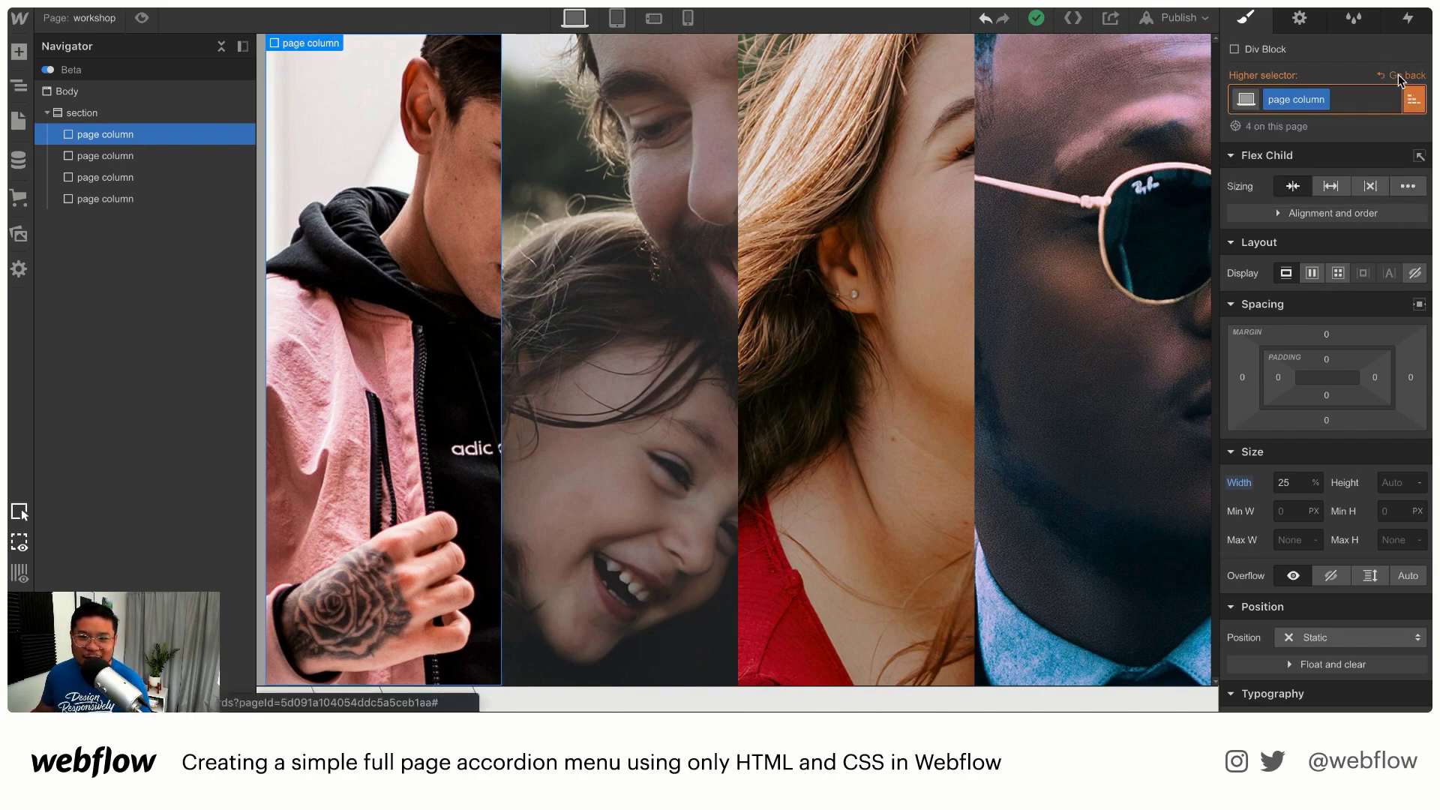
# Step: Remove the column 1 photo combo class from the first column
pyautogui.click(1399, 75)
pyautogui.click(1377, 101)
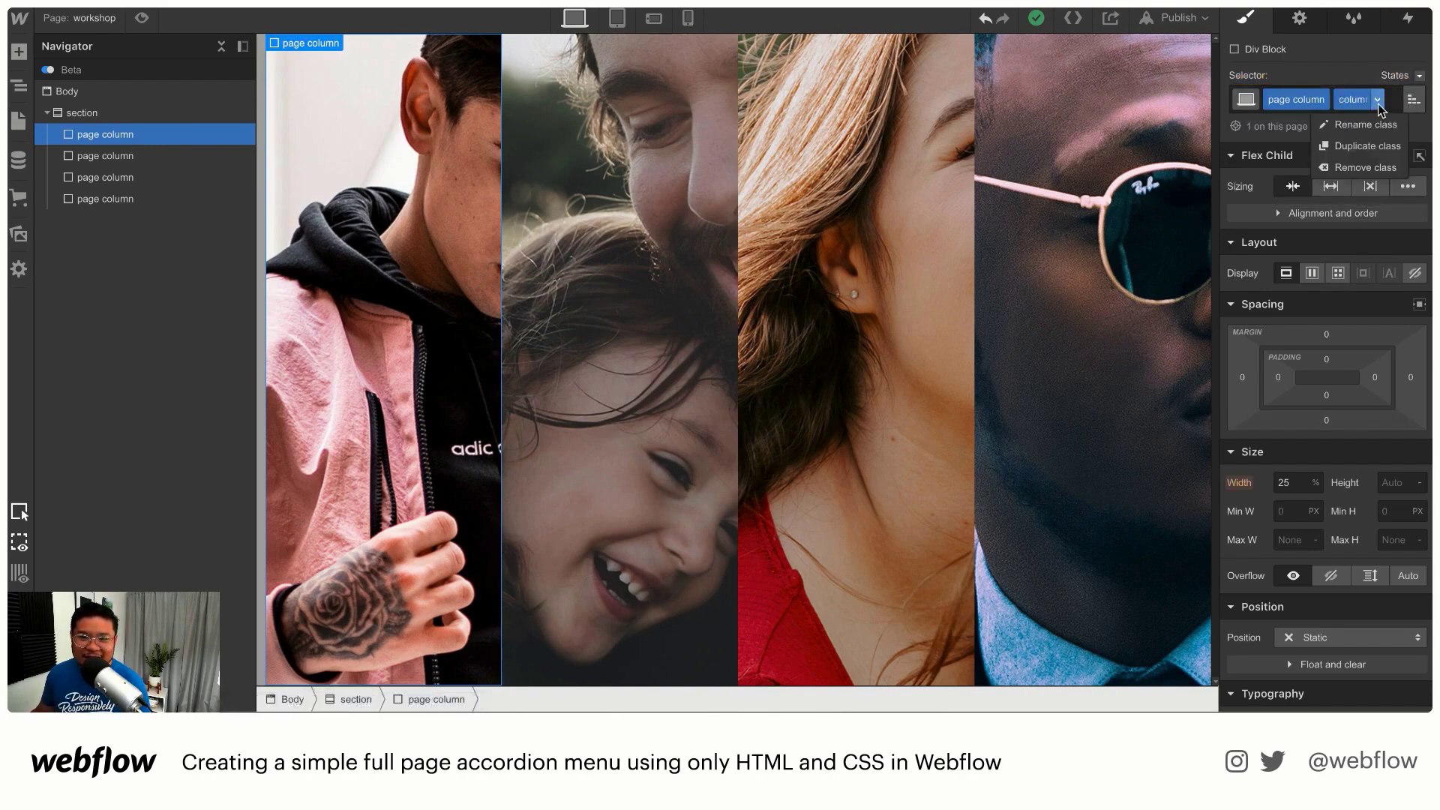
pyautogui.click(1375, 171)
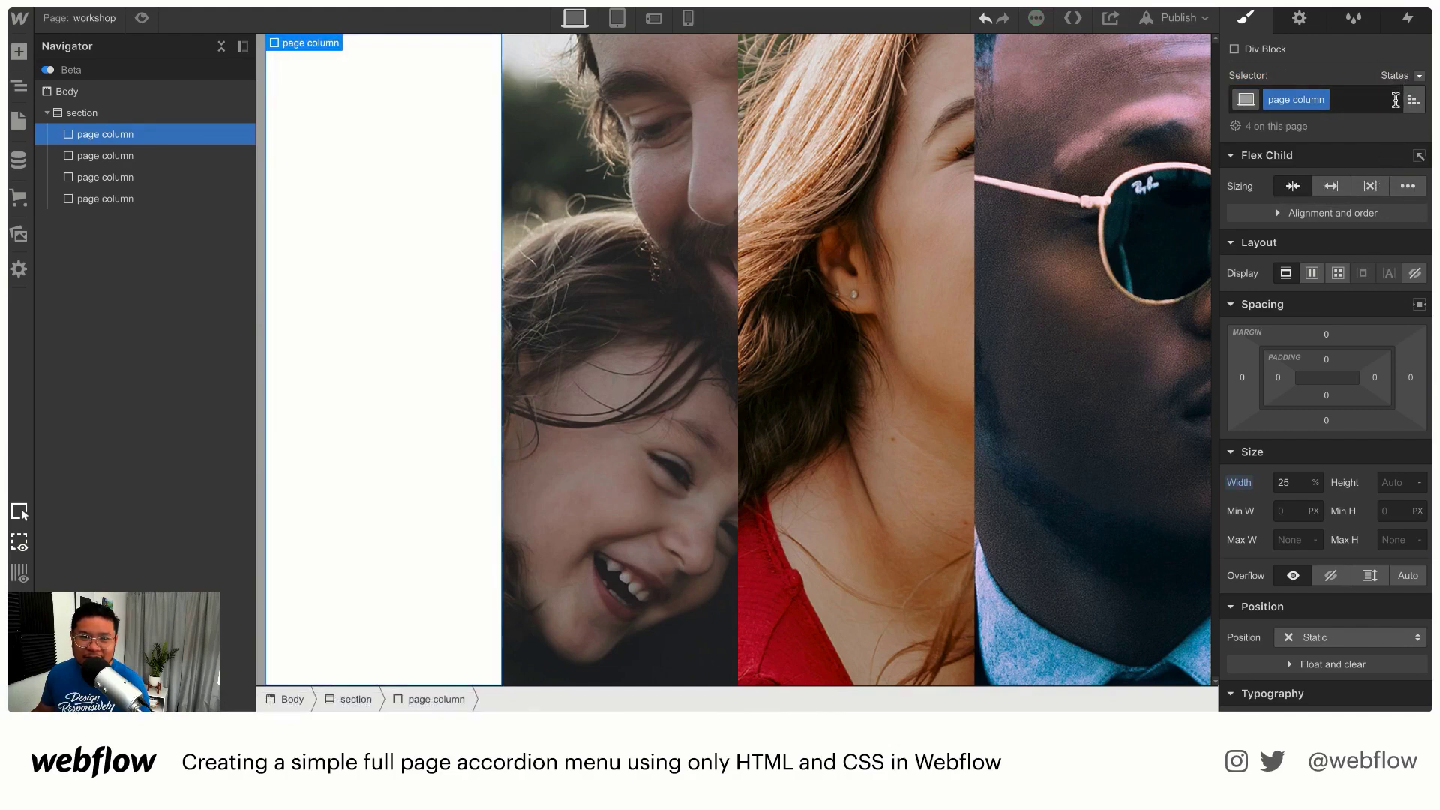
# Step: Give the page column class a Hover state with width 300%
pyautogui.click(1420, 76)
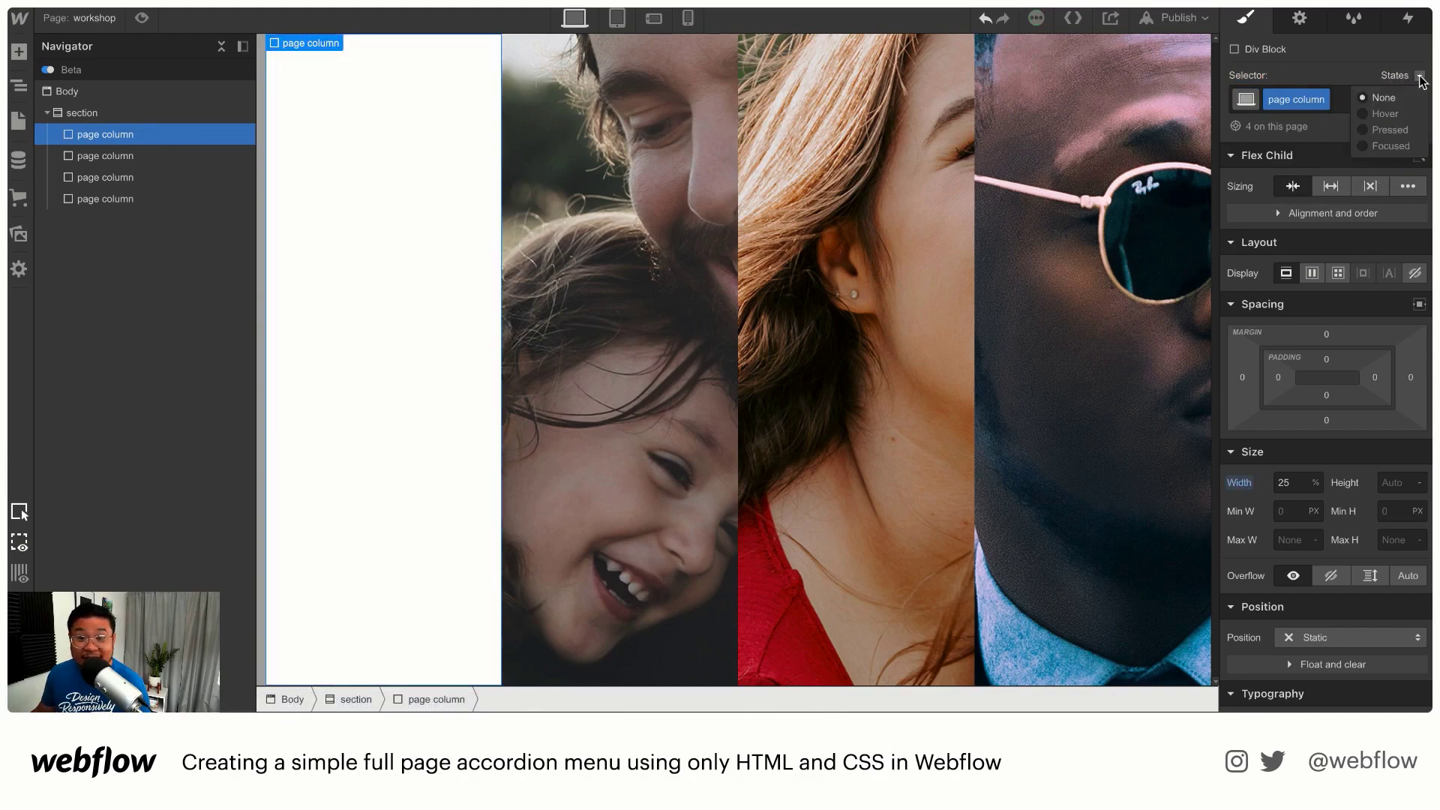
pyautogui.click(1386, 125)
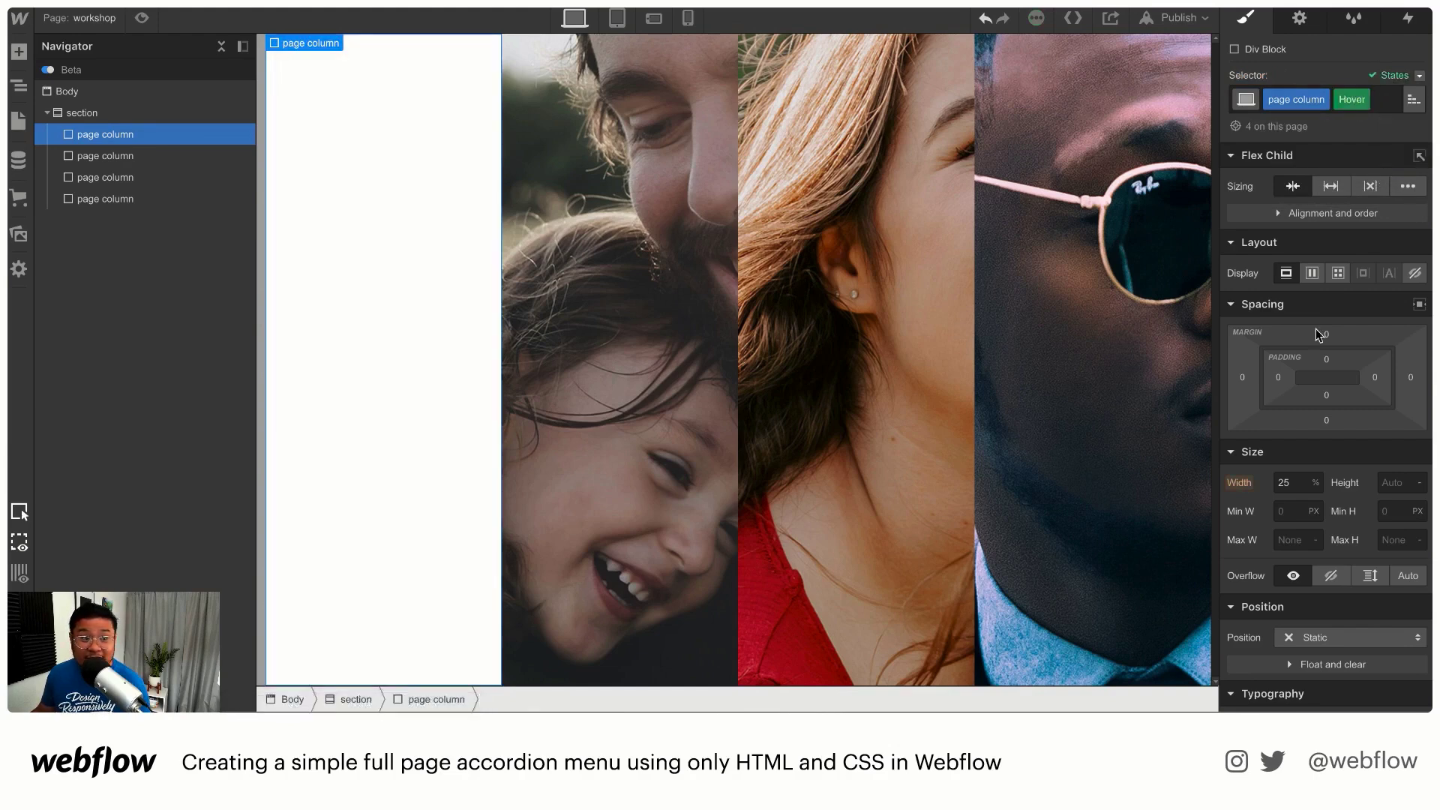
pyautogui.click(1301, 486)
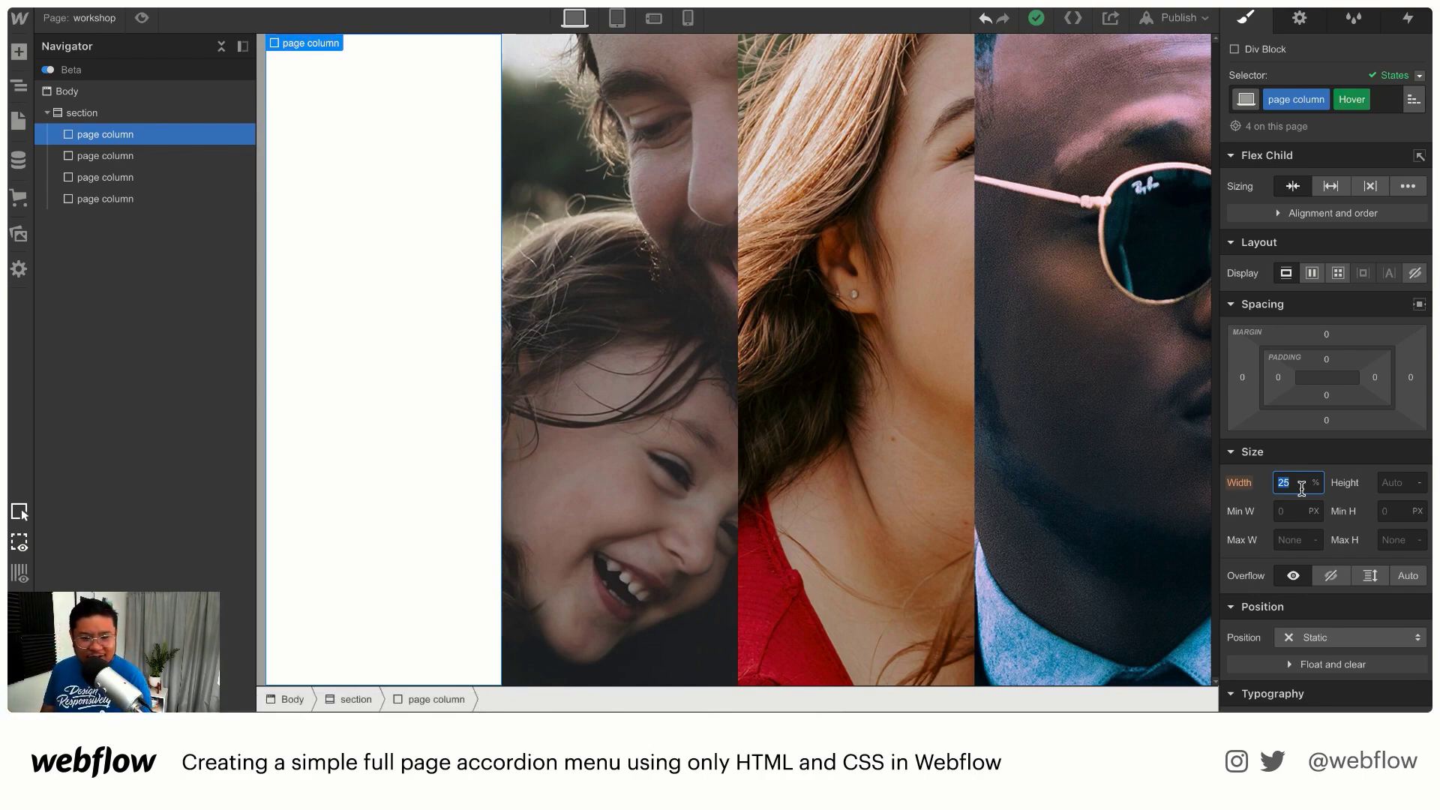
pyautogui.write('15')
pyautogui.press('Return')
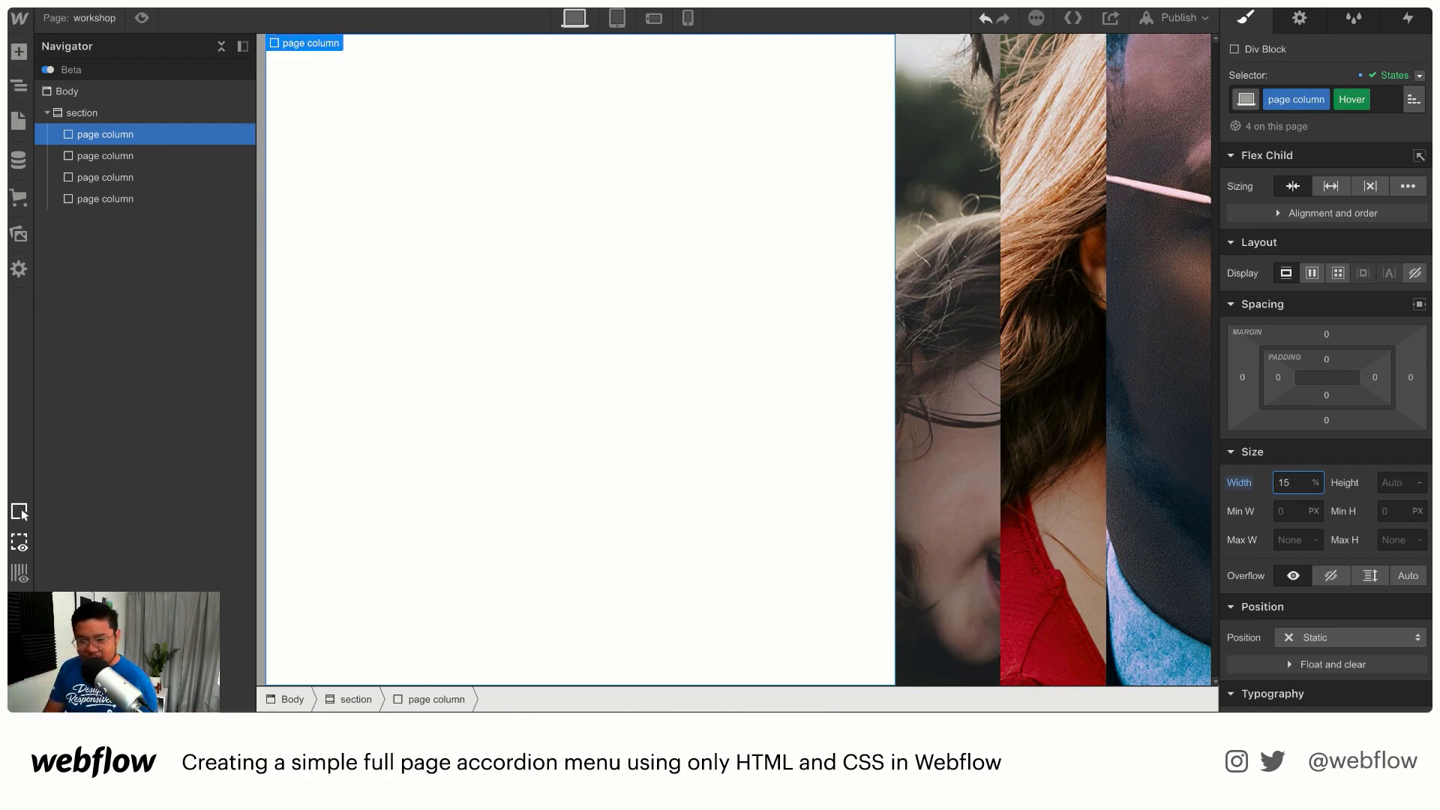
pyautogui.write('100')
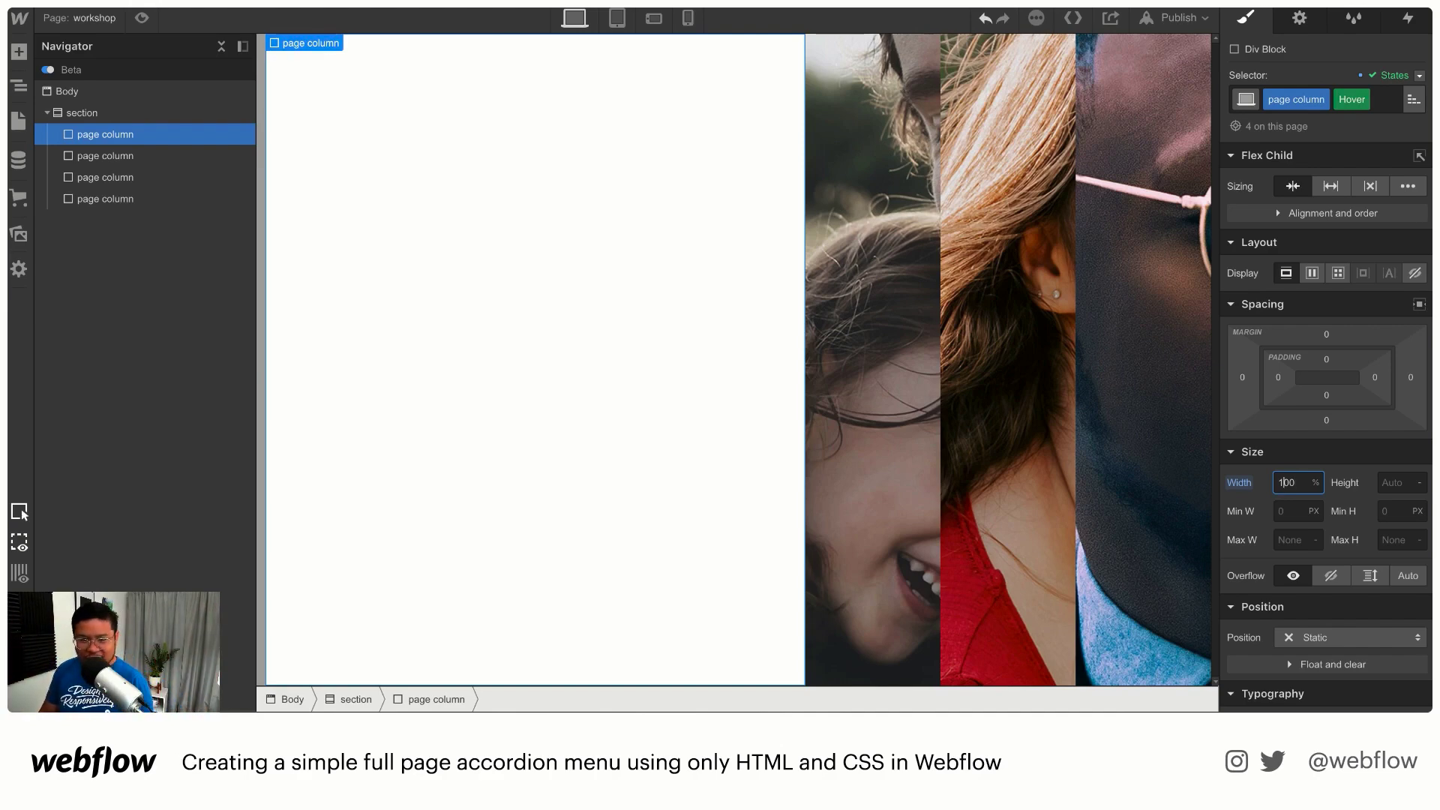
pyautogui.write('2')
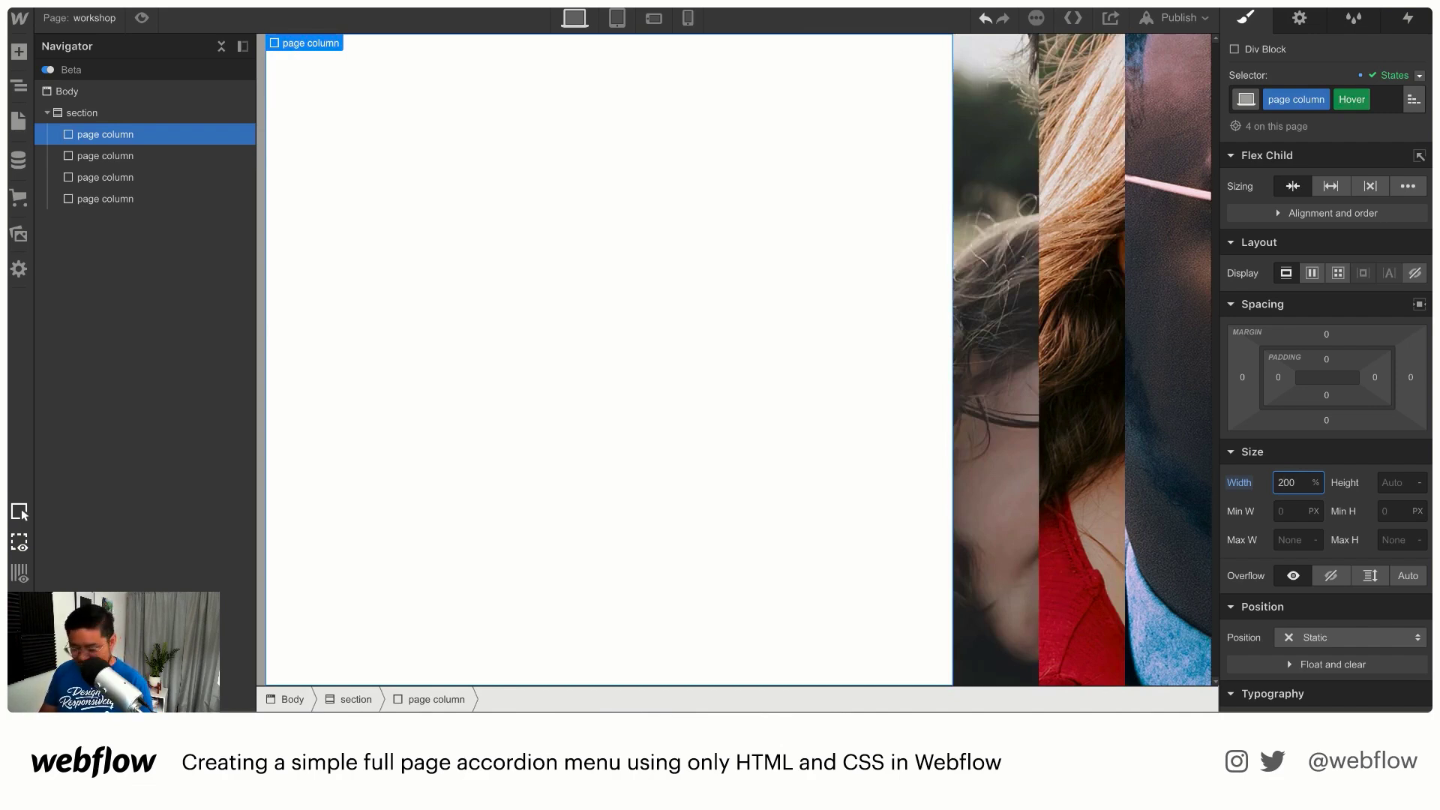
pyautogui.press('BackSpace')
pyautogui.write('3')
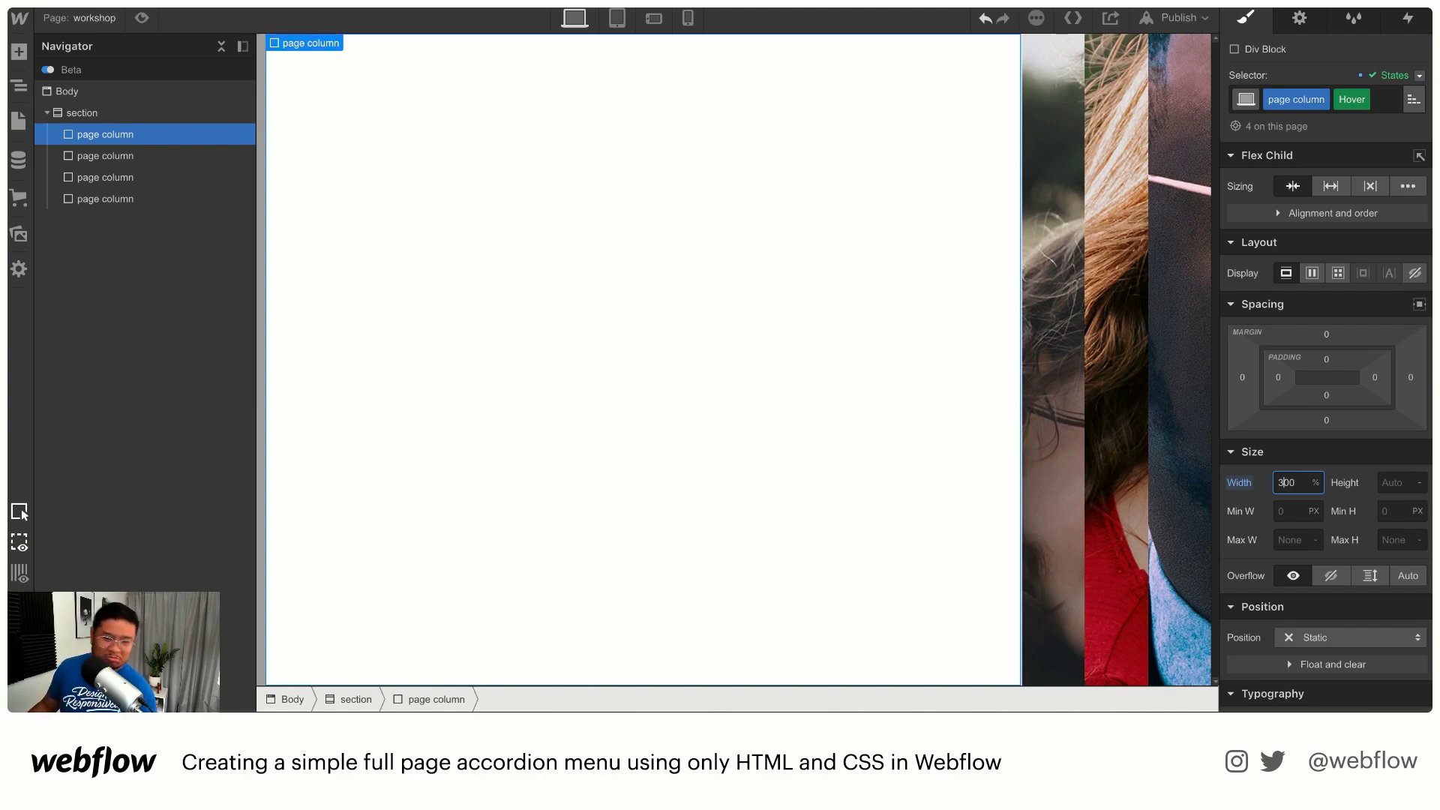
pyautogui.click(1419, 77)
# Step: Reapply the column 1 combo class to the first column, then preview the hover widening
pyautogui.click(1393, 96)
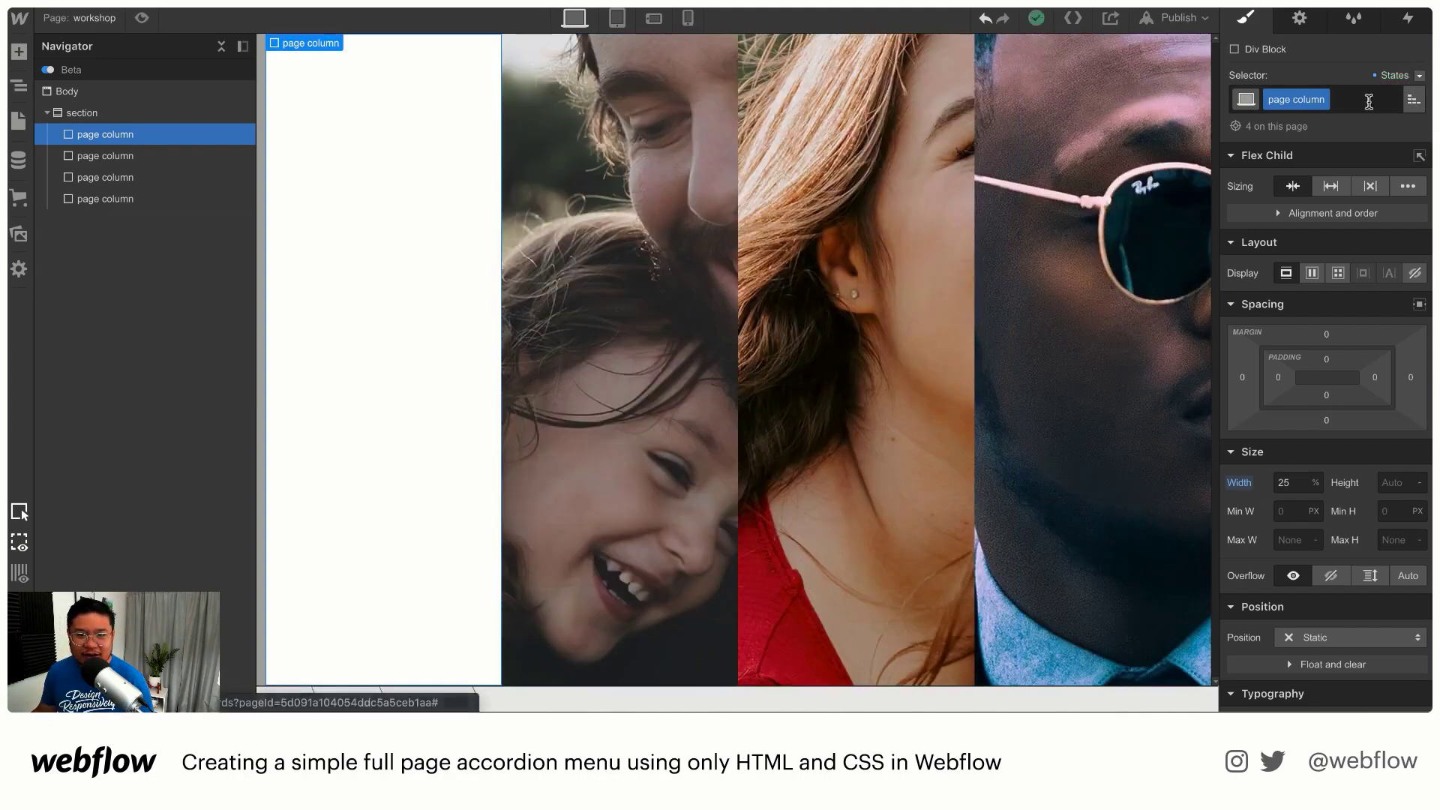
pyautogui.click(1365, 102)
pyautogui.write('col')
pyautogui.press('Down')
pyautogui.press('Return')
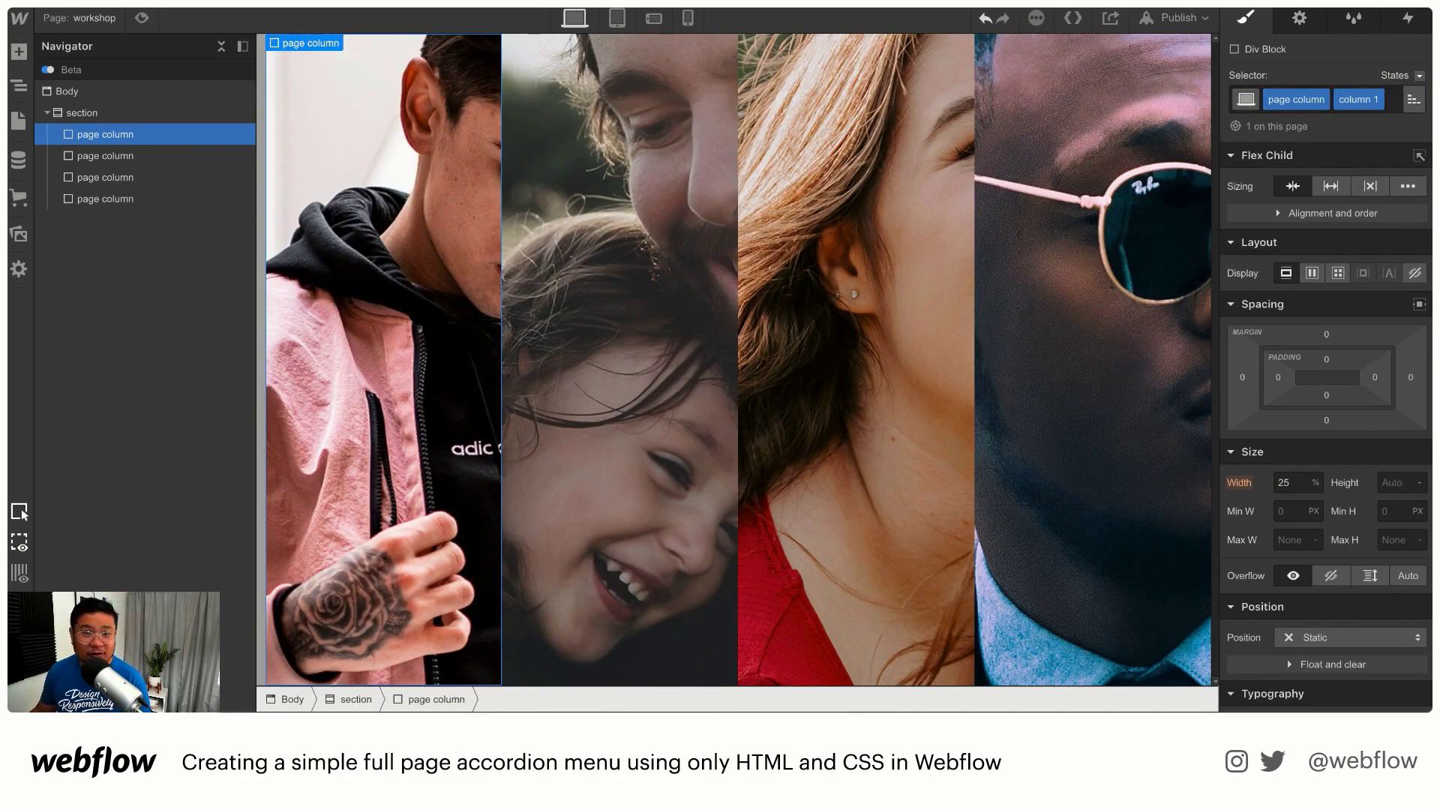
pyautogui.click(142, 17)
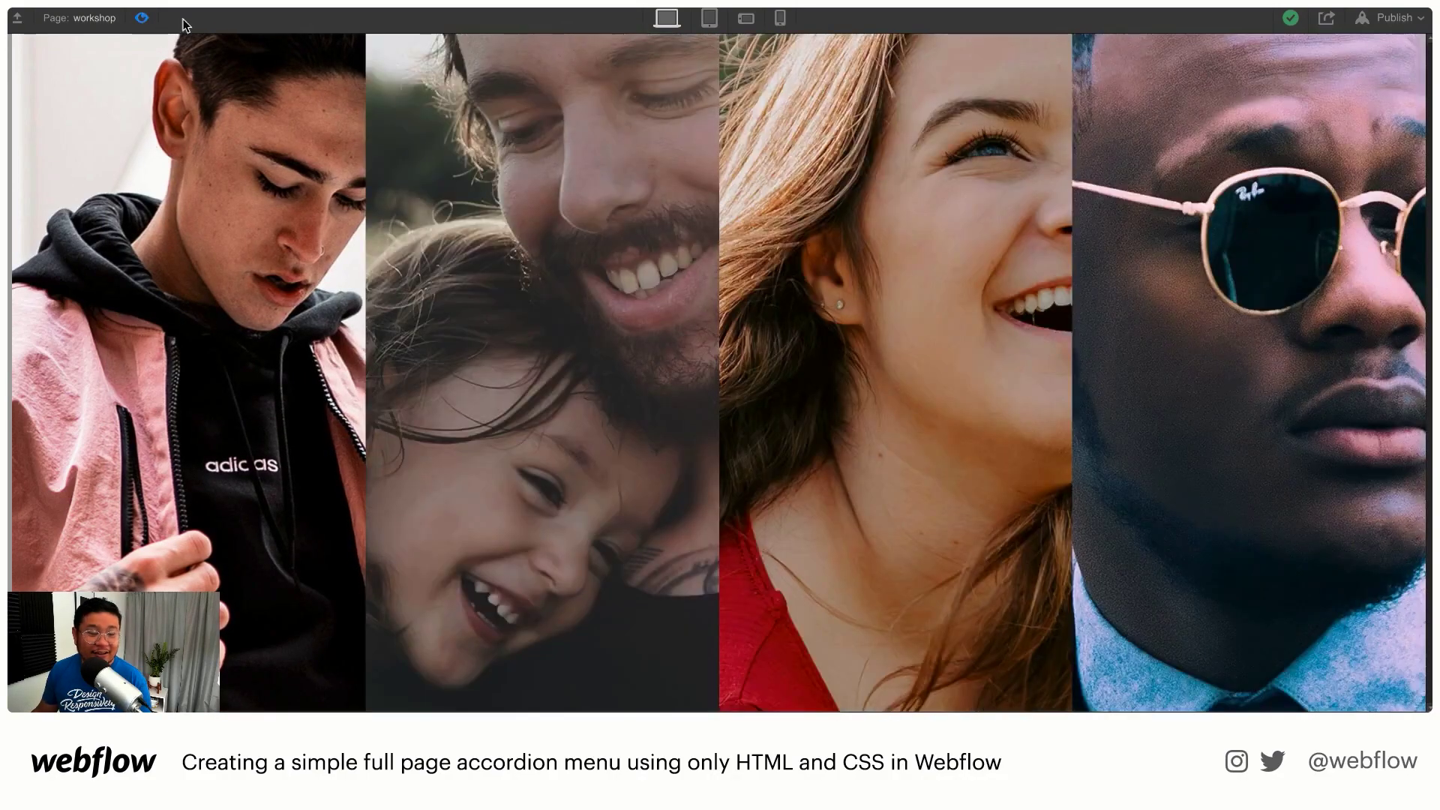
pyautogui.click(141, 17)
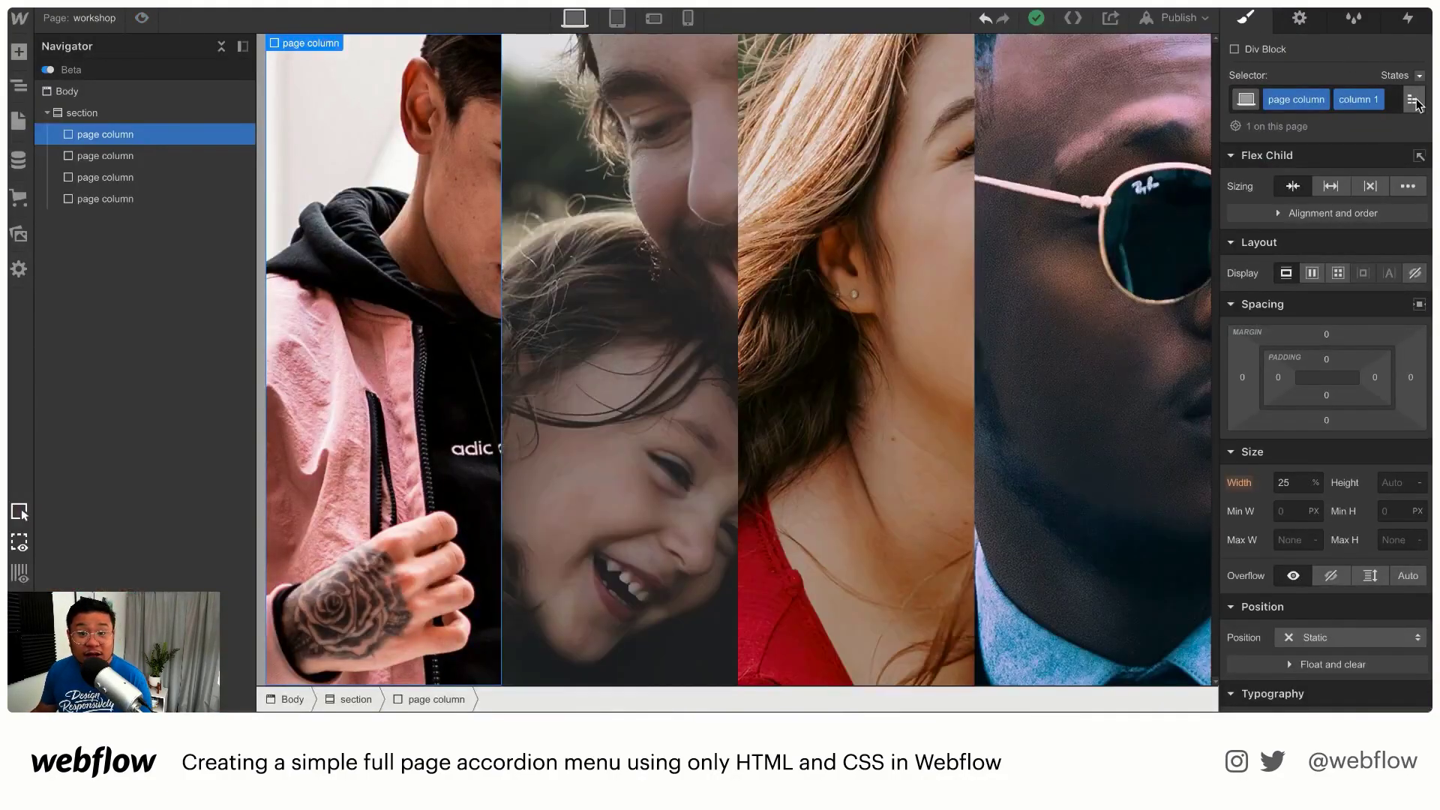
# Step: Remove the column 1 combo class from the first column
pyautogui.click(1378, 101)
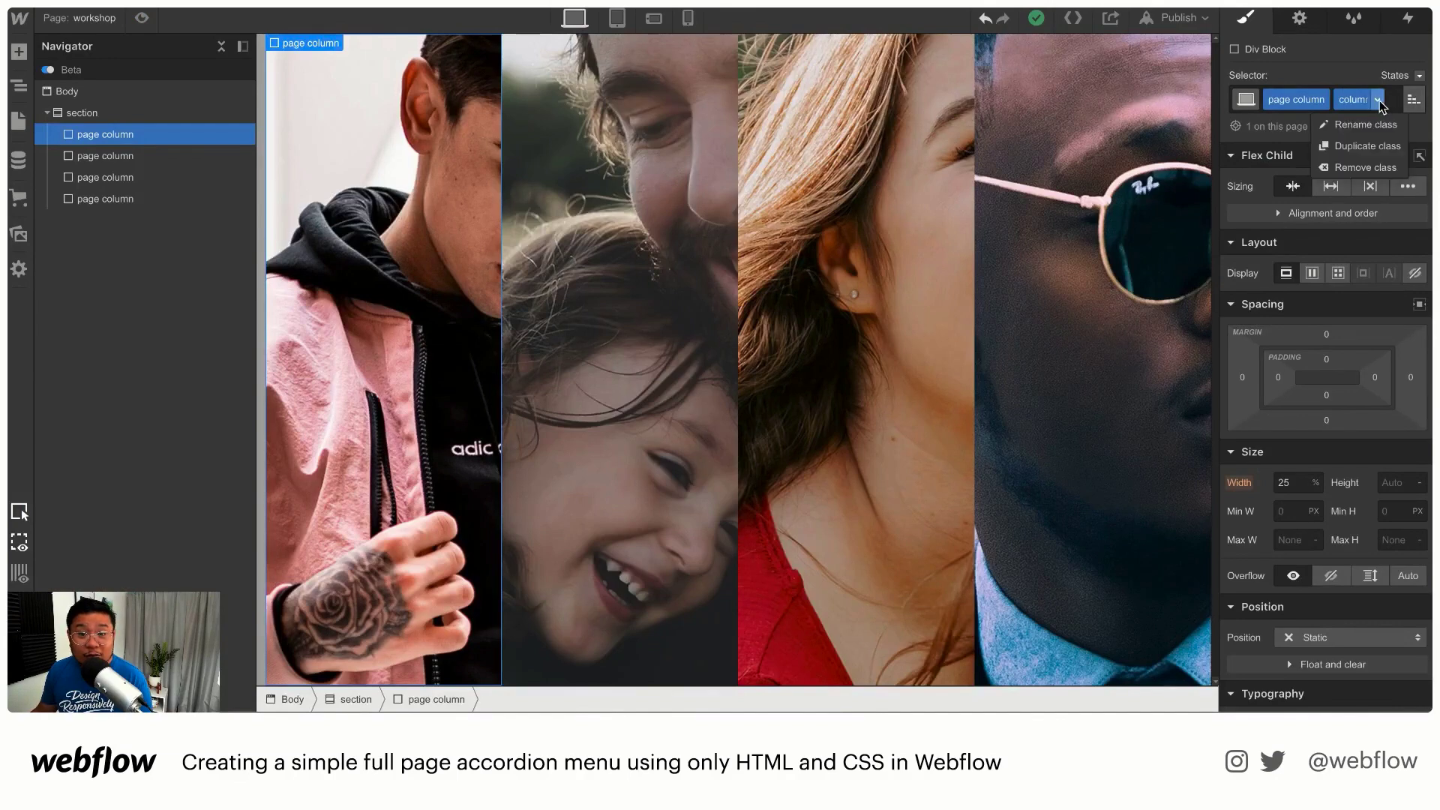
pyautogui.click(1361, 165)
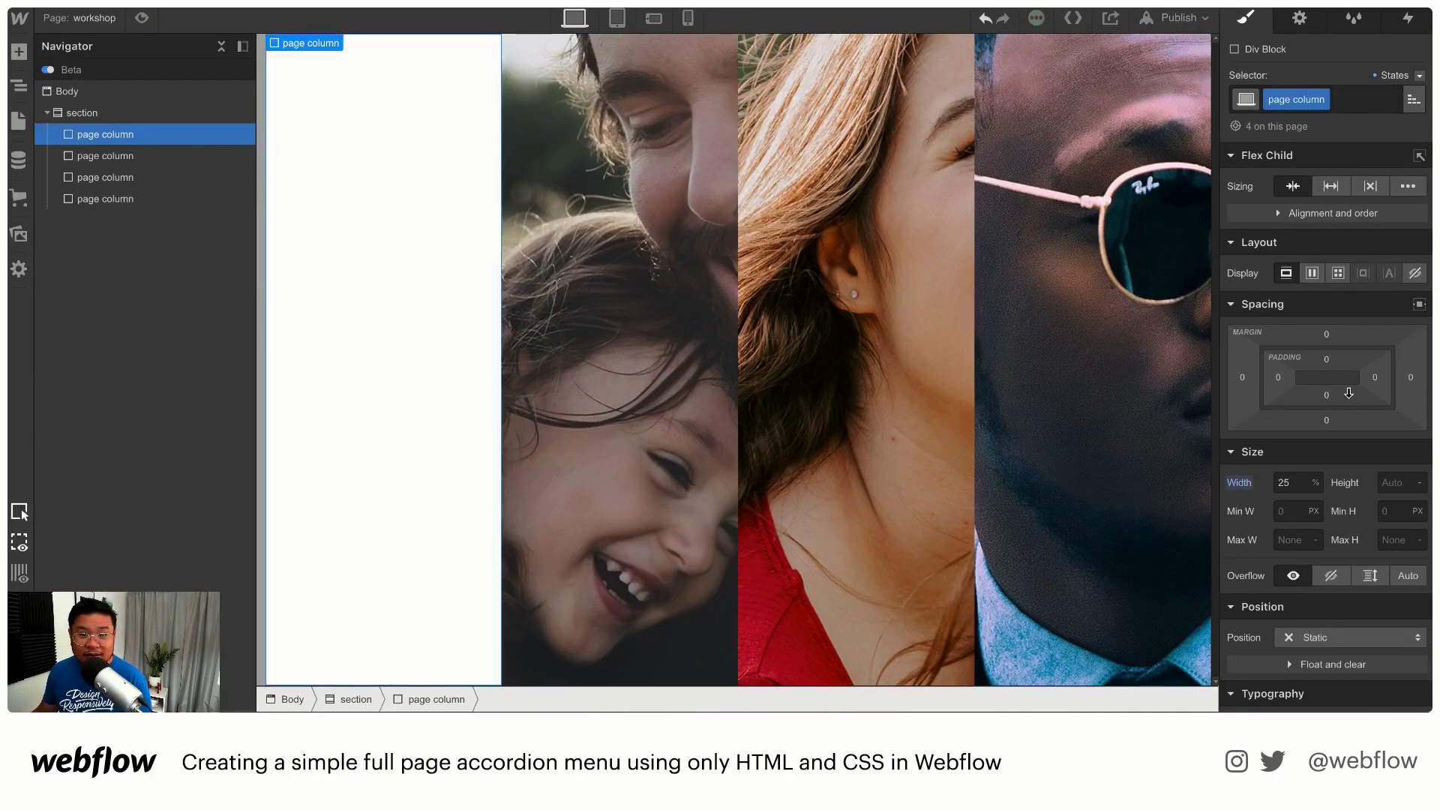
pyautogui.scroll(-5, 1353, 397)
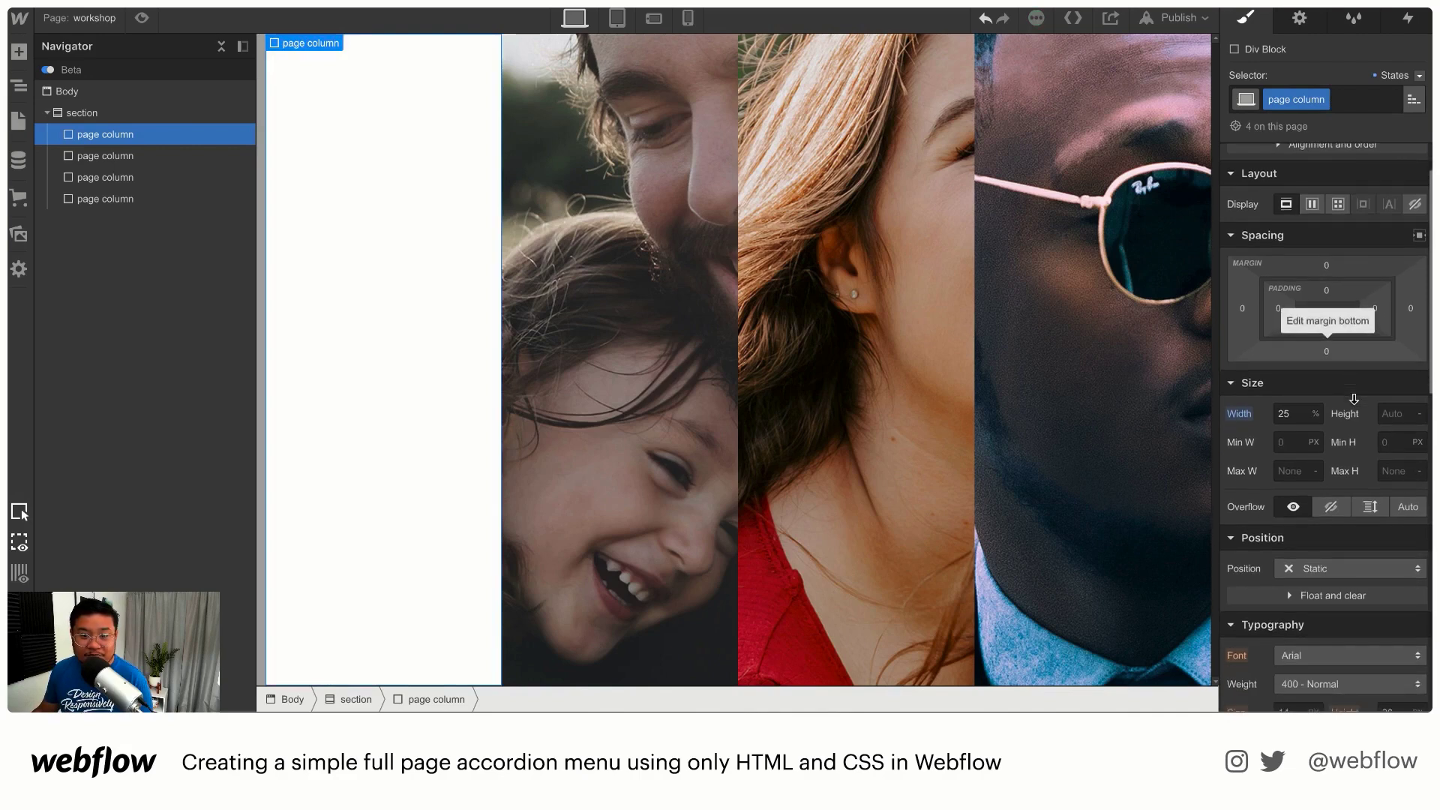
# Step: Add a Width transition to the page column class, 200 ms with ease easing
pyautogui.scroll(-10, 1353, 398)
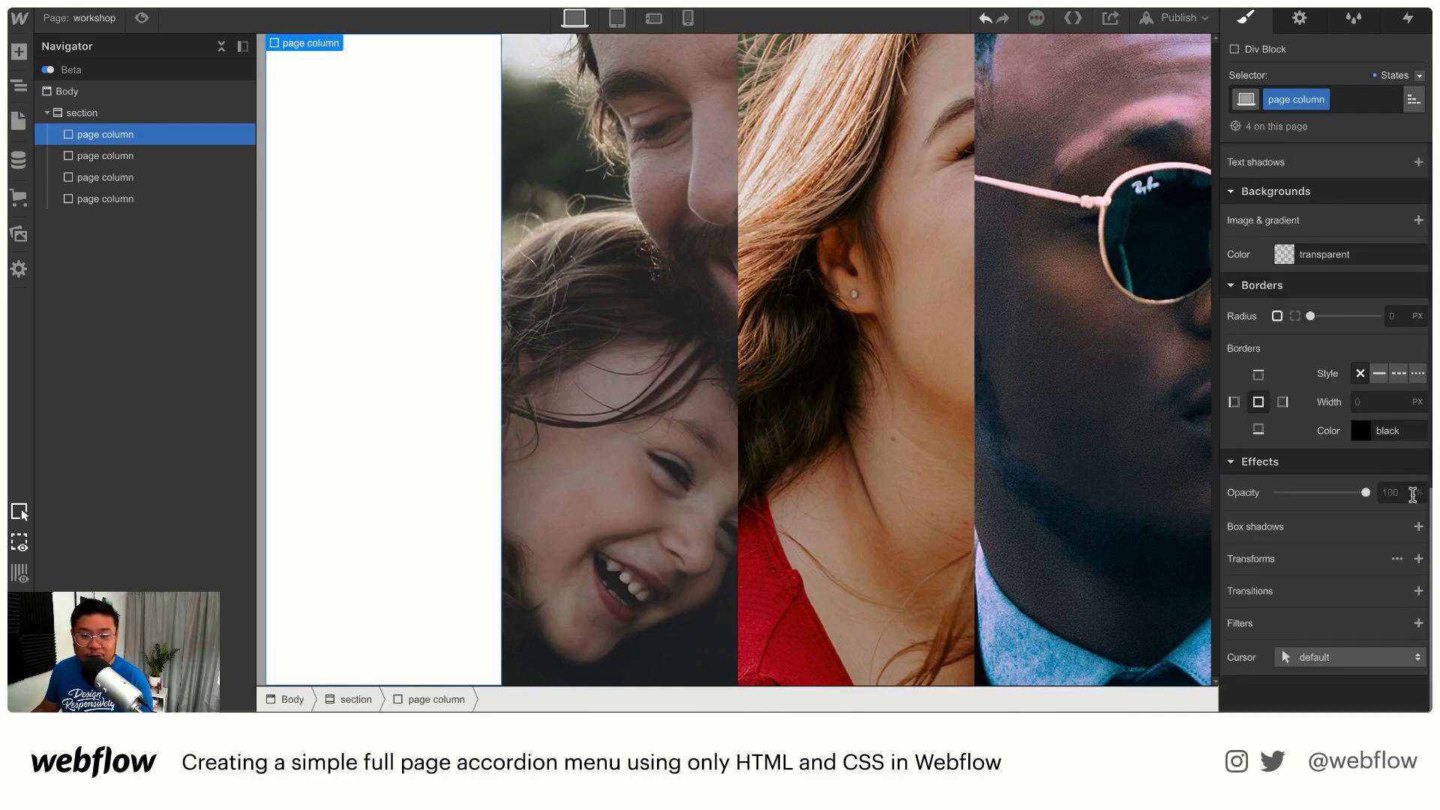
pyautogui.click(1418, 591)
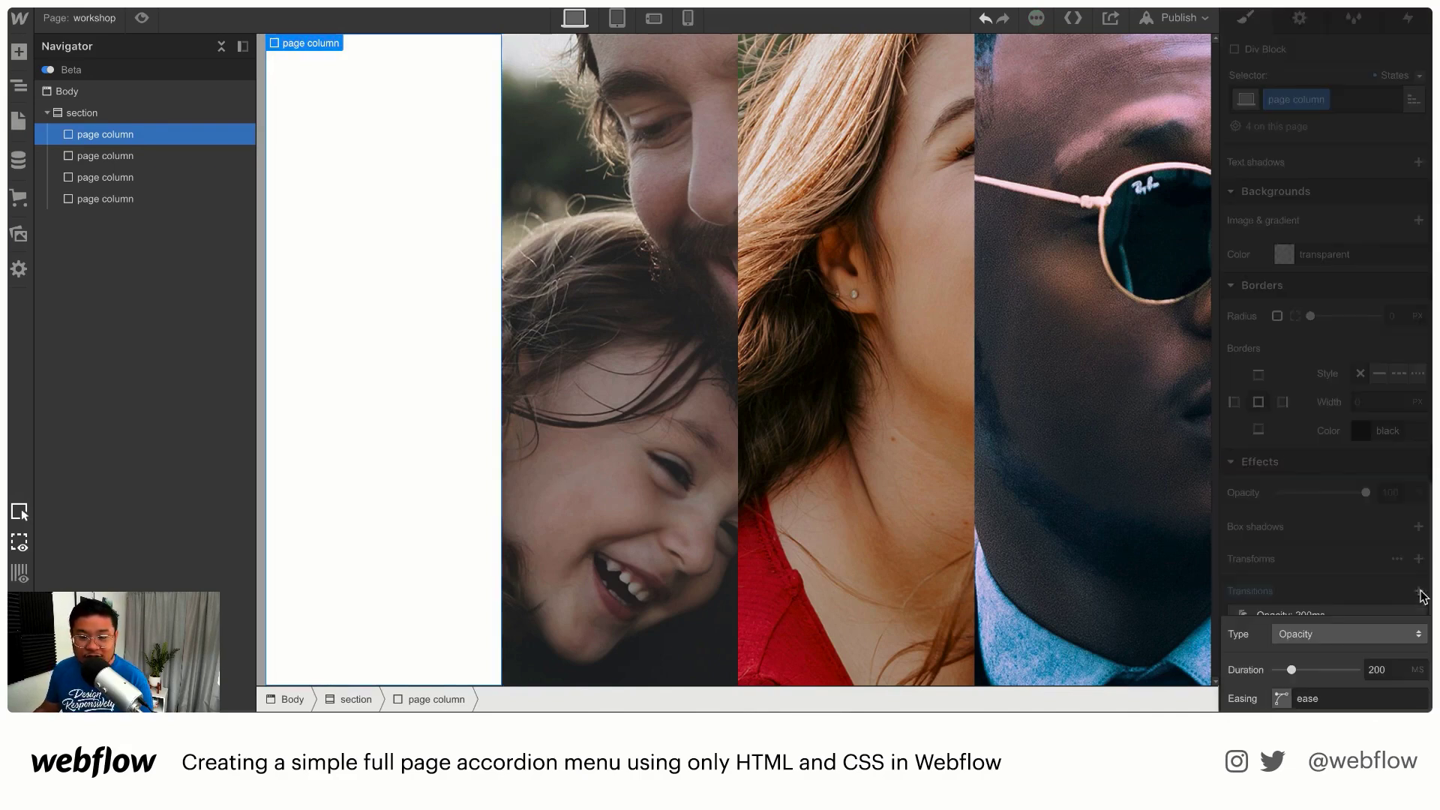
pyautogui.click(1331, 635)
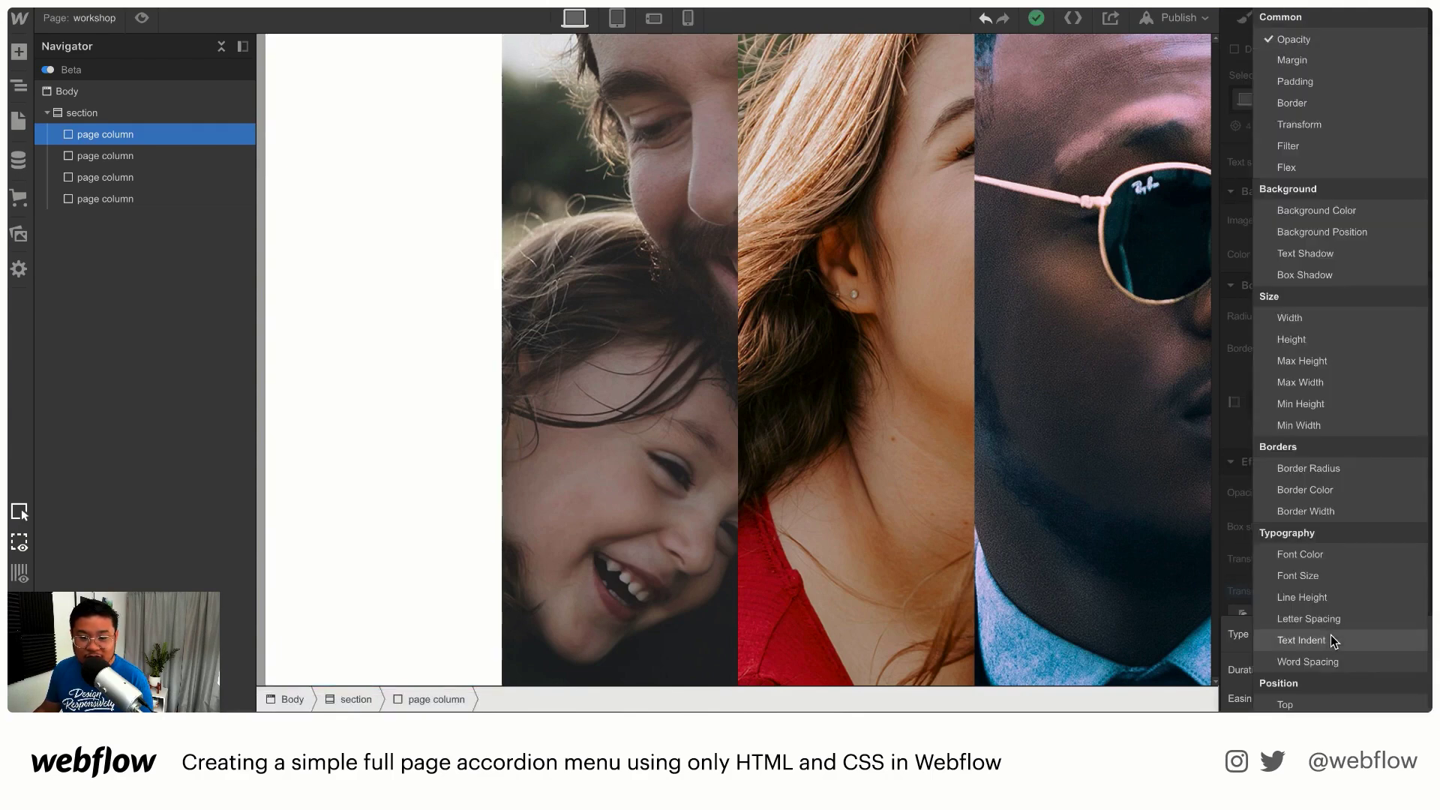
pyautogui.scroll(-6, 1340, 451)
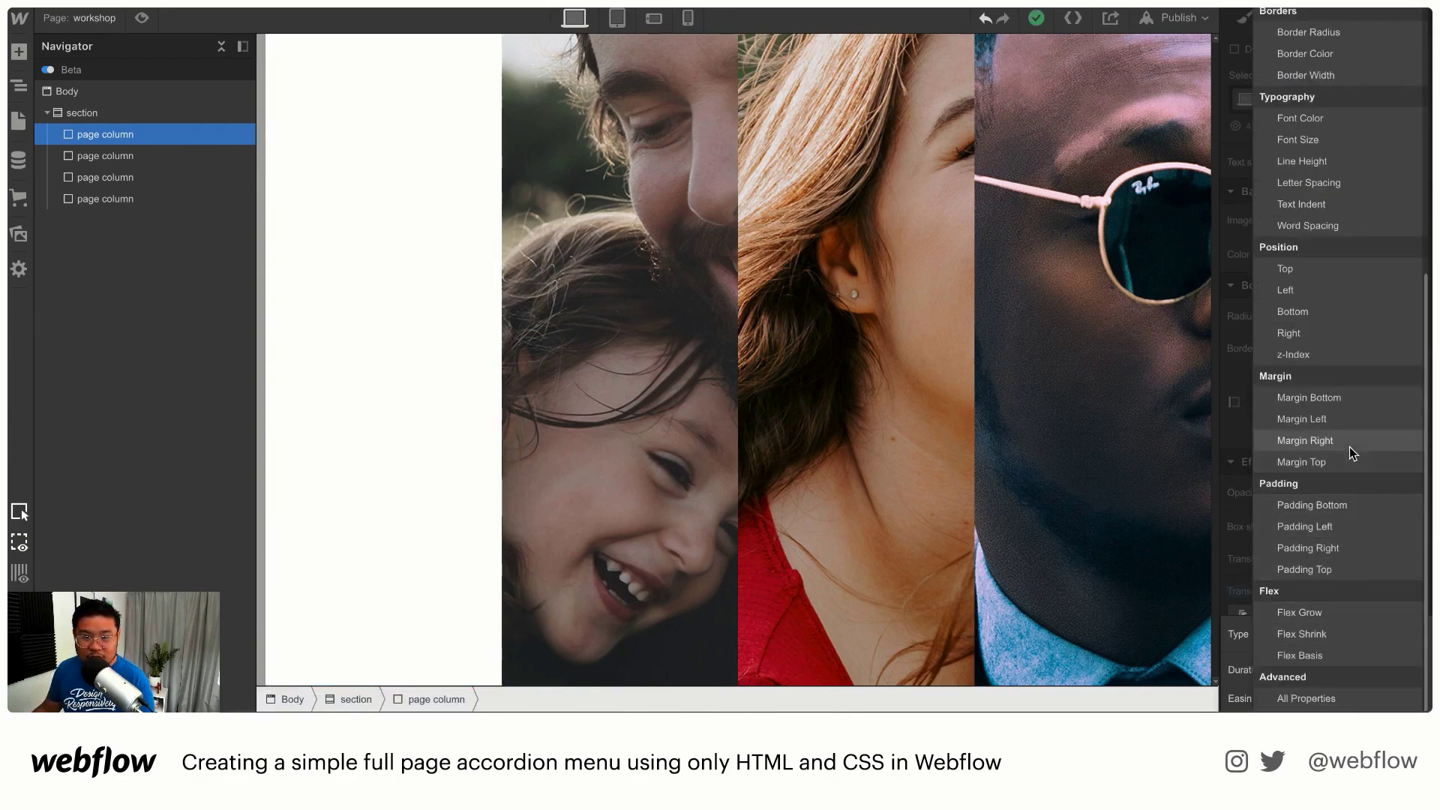
pyautogui.scroll(3, 1334, 354)
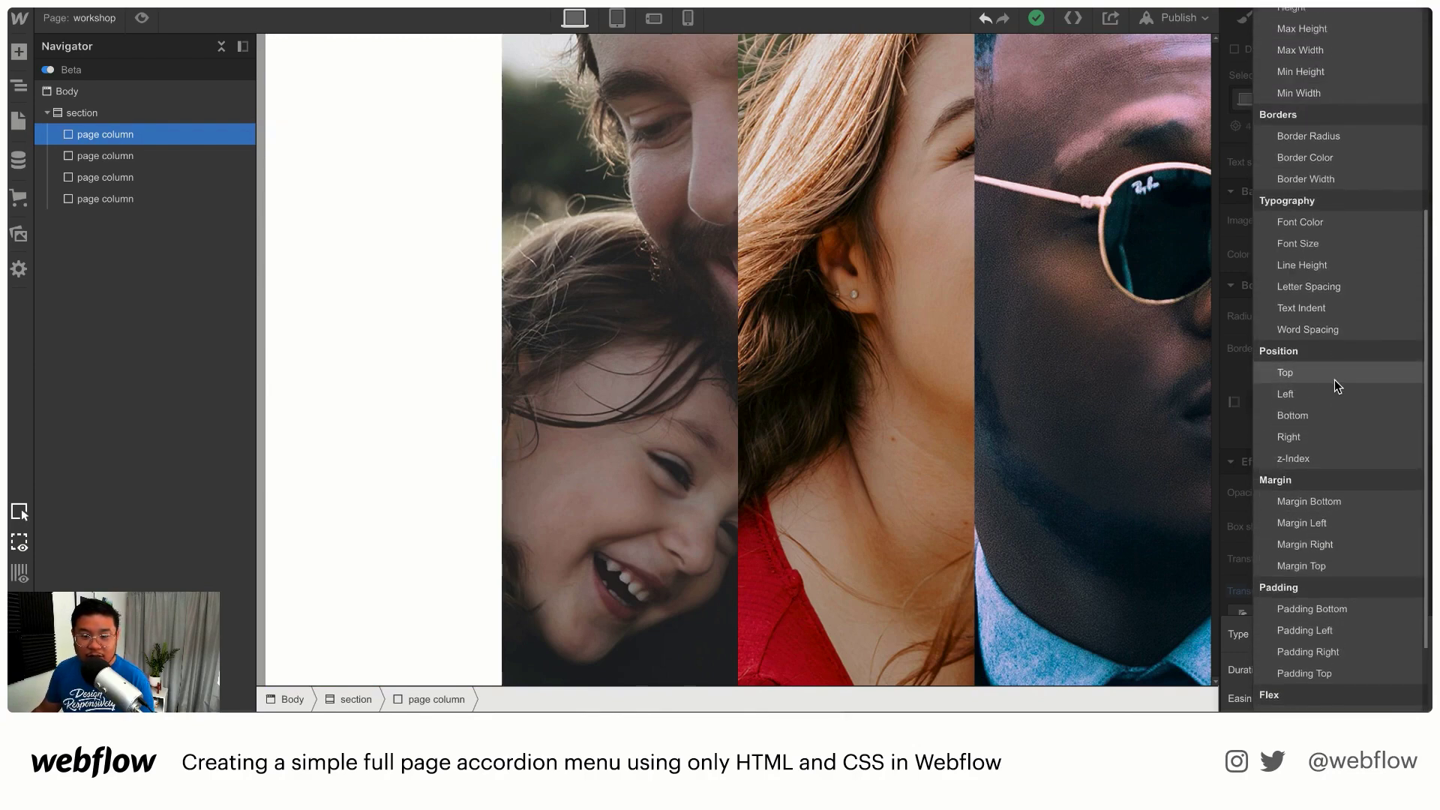
pyautogui.scroll(2, 1334, 389)
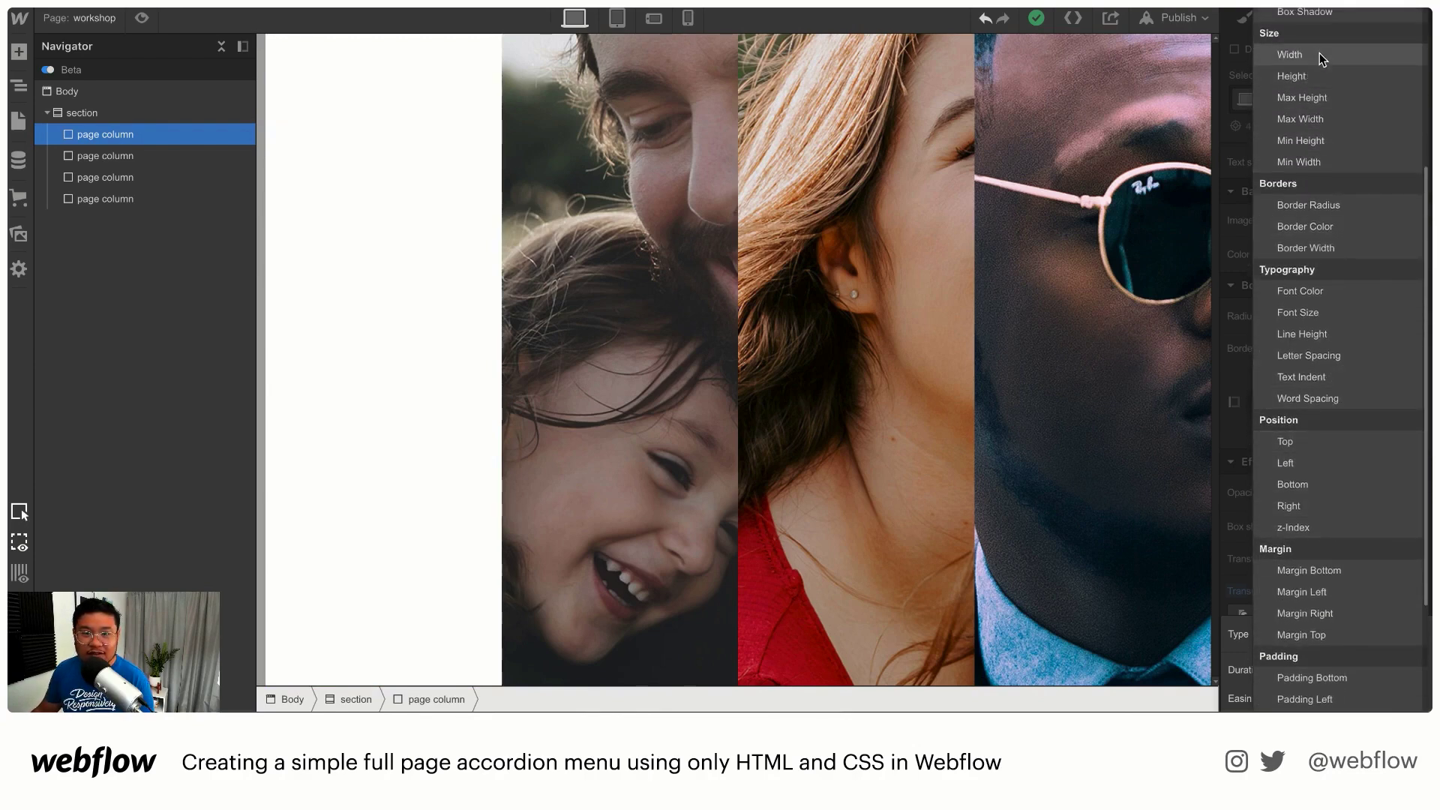
pyautogui.click(1319, 55)
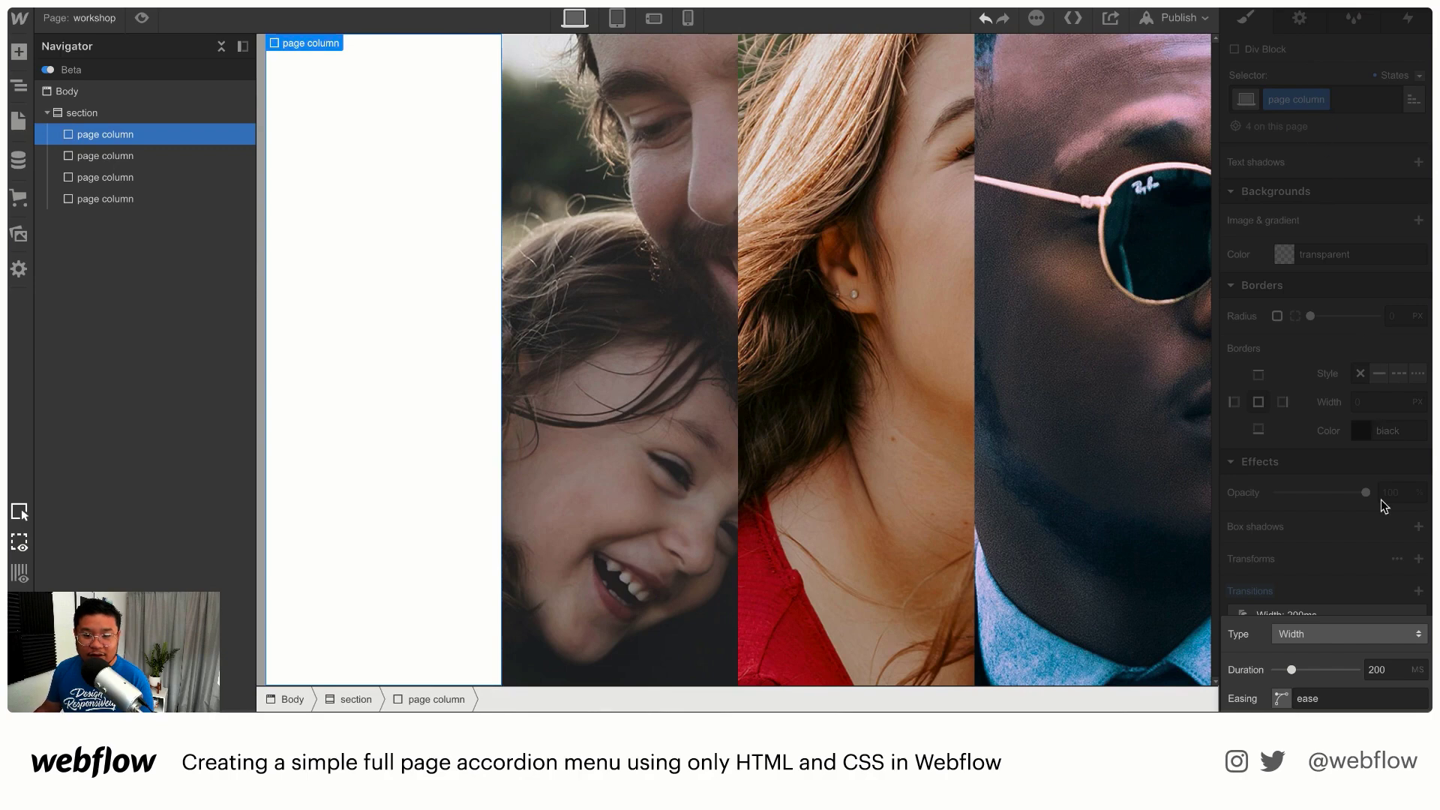
pyautogui.click(1383, 670)
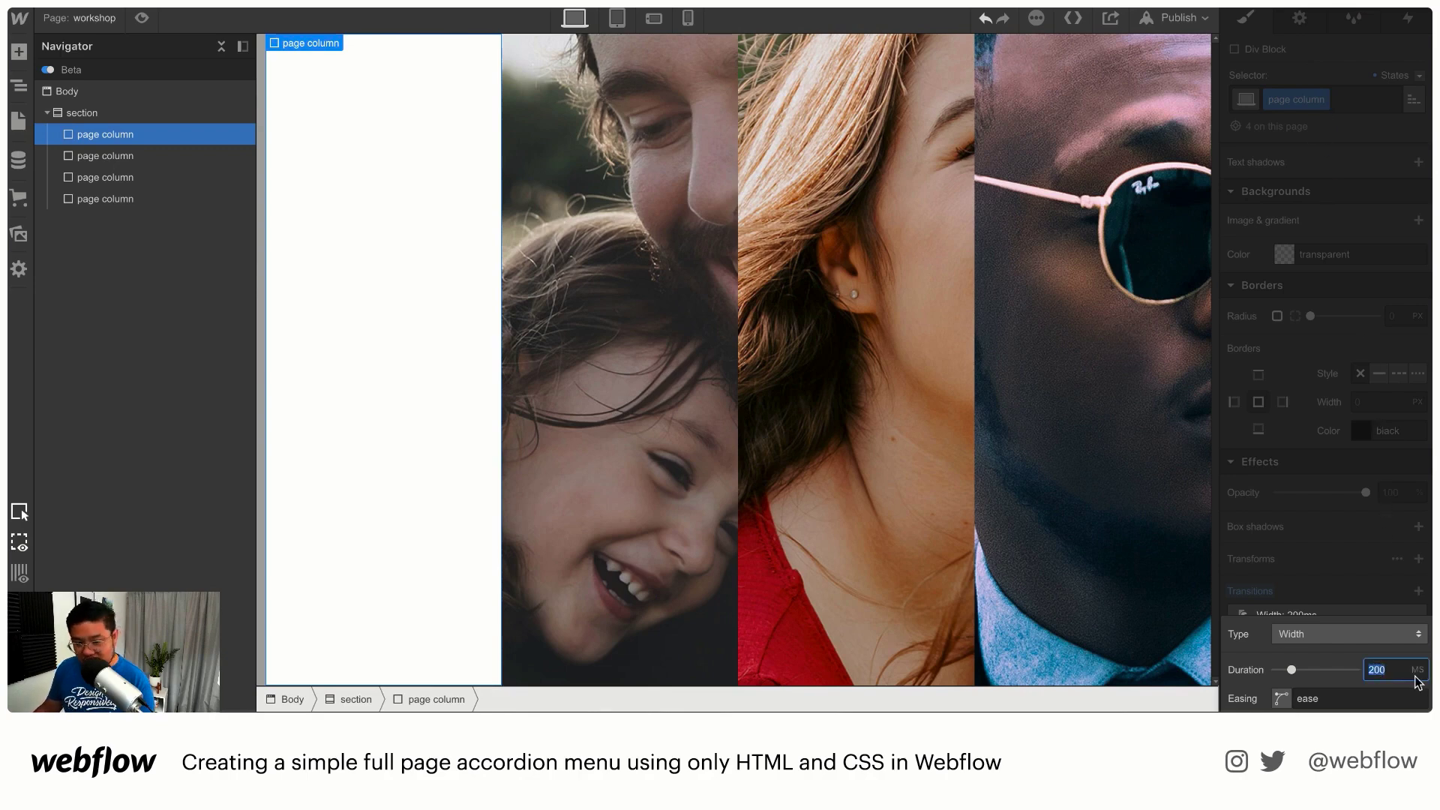
# Step: Preview Ease Out Cubic easing and lengthen the width transition to 400 ms
pyautogui.click(1281, 699)
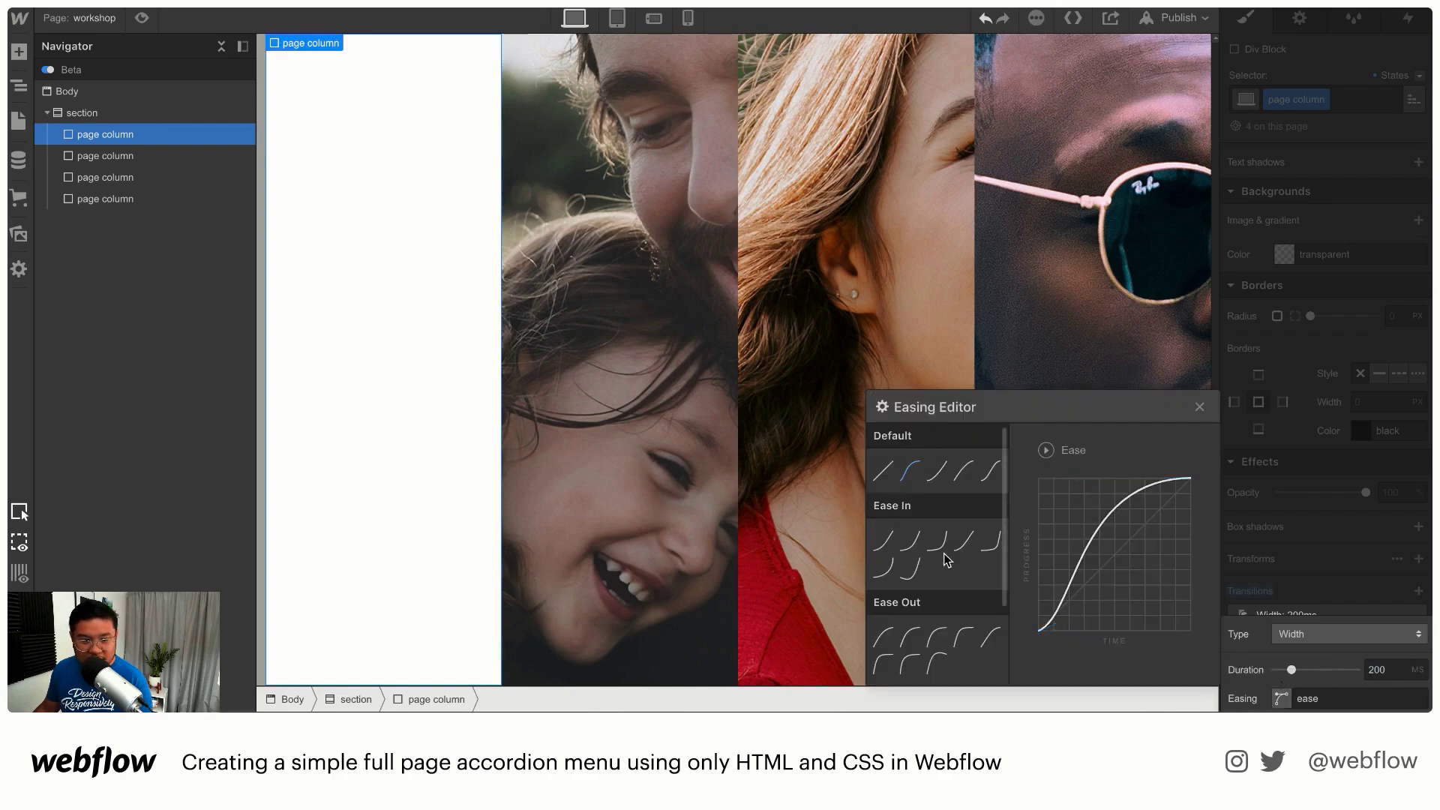
pyautogui.click(910, 638)
pyautogui.click(1046, 450)
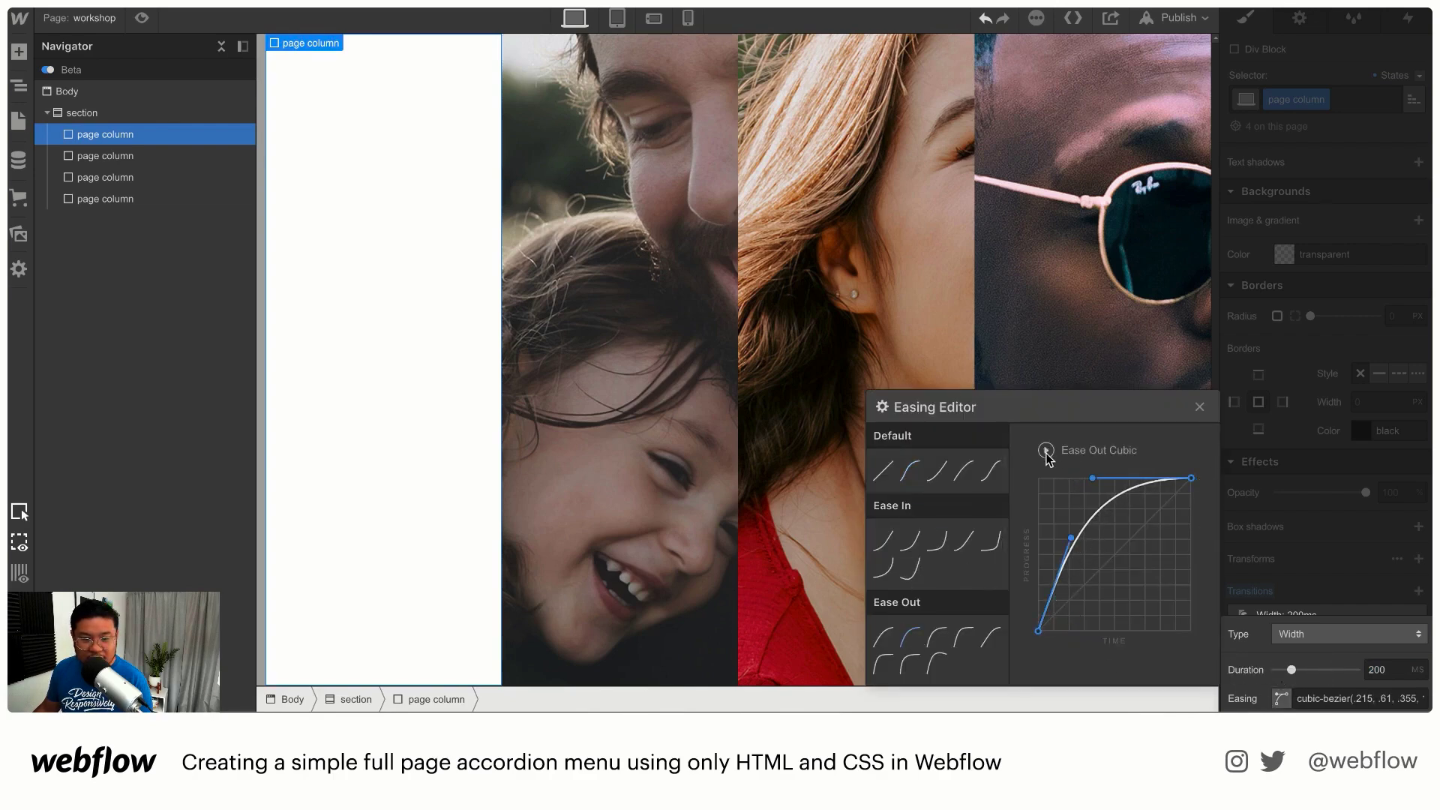
pyautogui.click(1046, 451)
pyautogui.click(1375, 669)
pyautogui.write('400')
pyautogui.click(1046, 451)
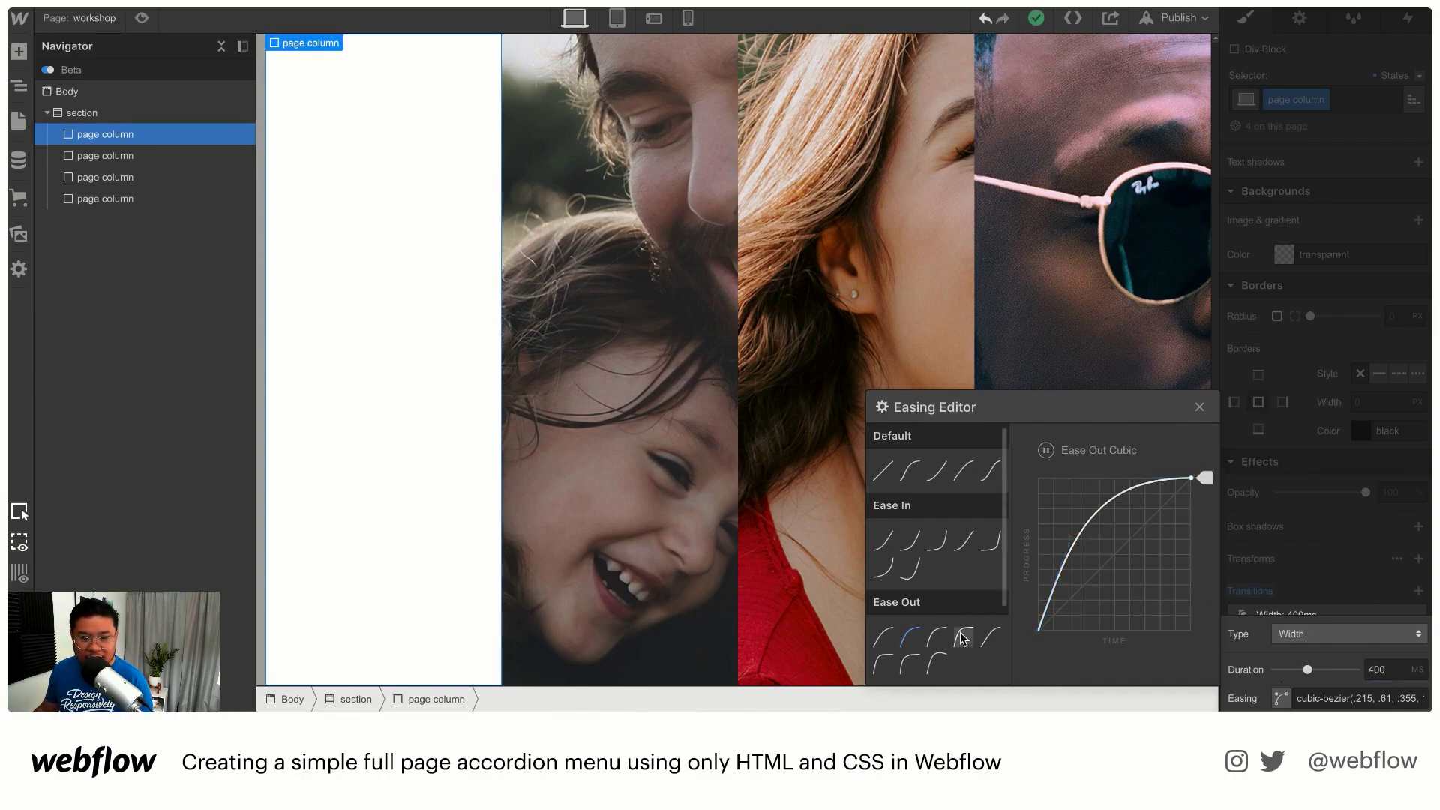
# Step: Try Ease Out Quart and Quad, then settle on Ease Out Sine easing
pyautogui.click(937, 637)
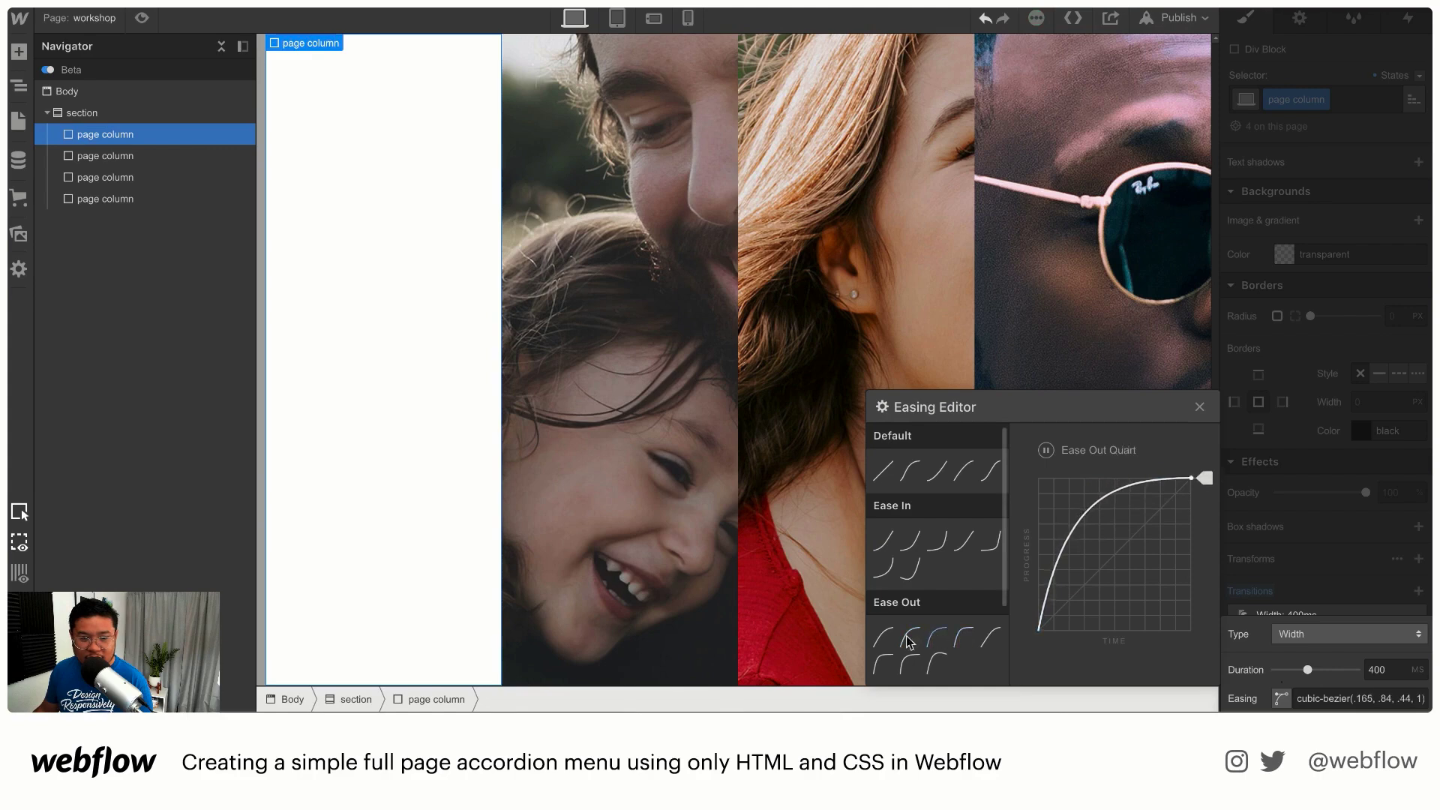
pyautogui.click(884, 639)
pyautogui.scroll(-1, 992, 644)
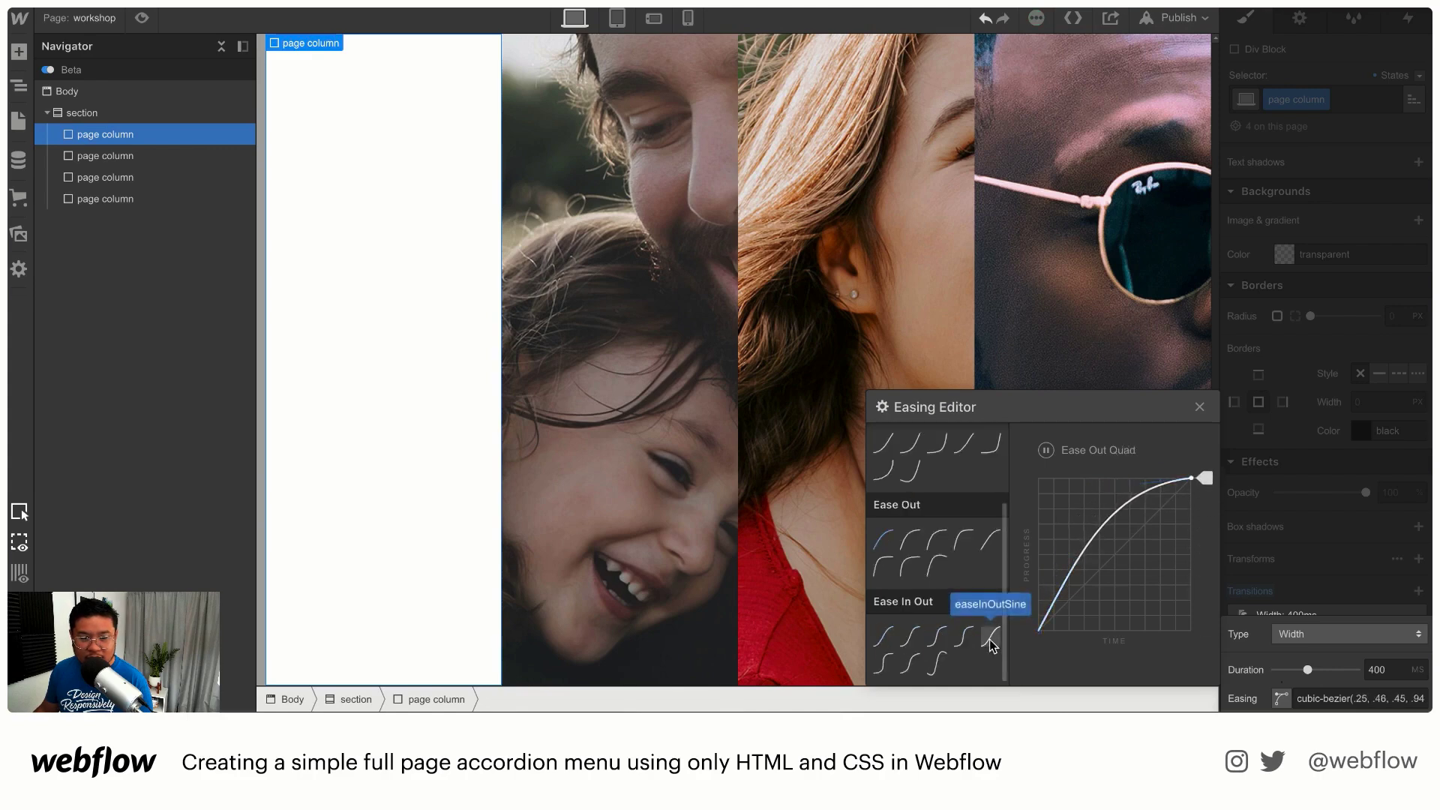
pyautogui.click(991, 541)
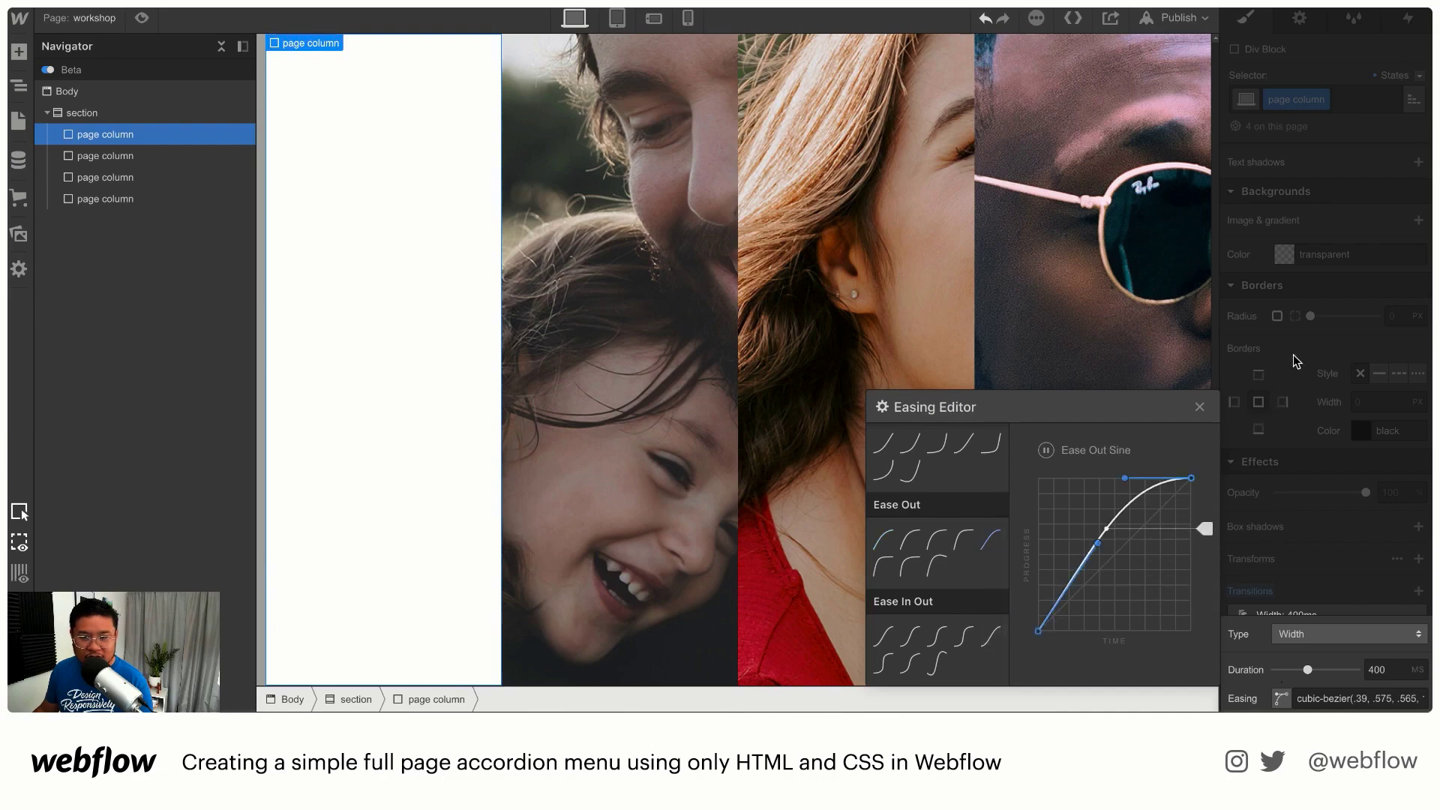
pyautogui.click(1331, 601)
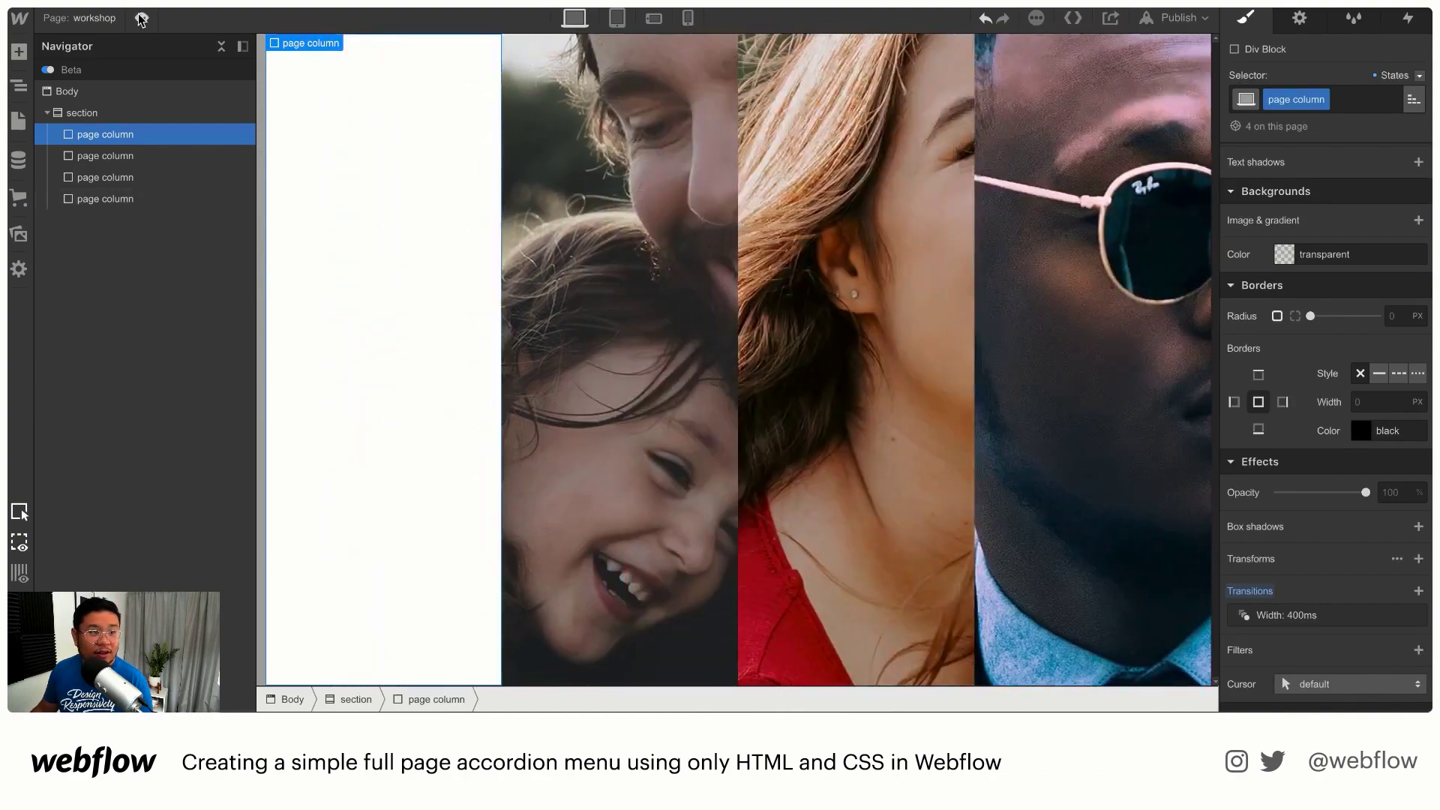
pyautogui.click(145, 14)
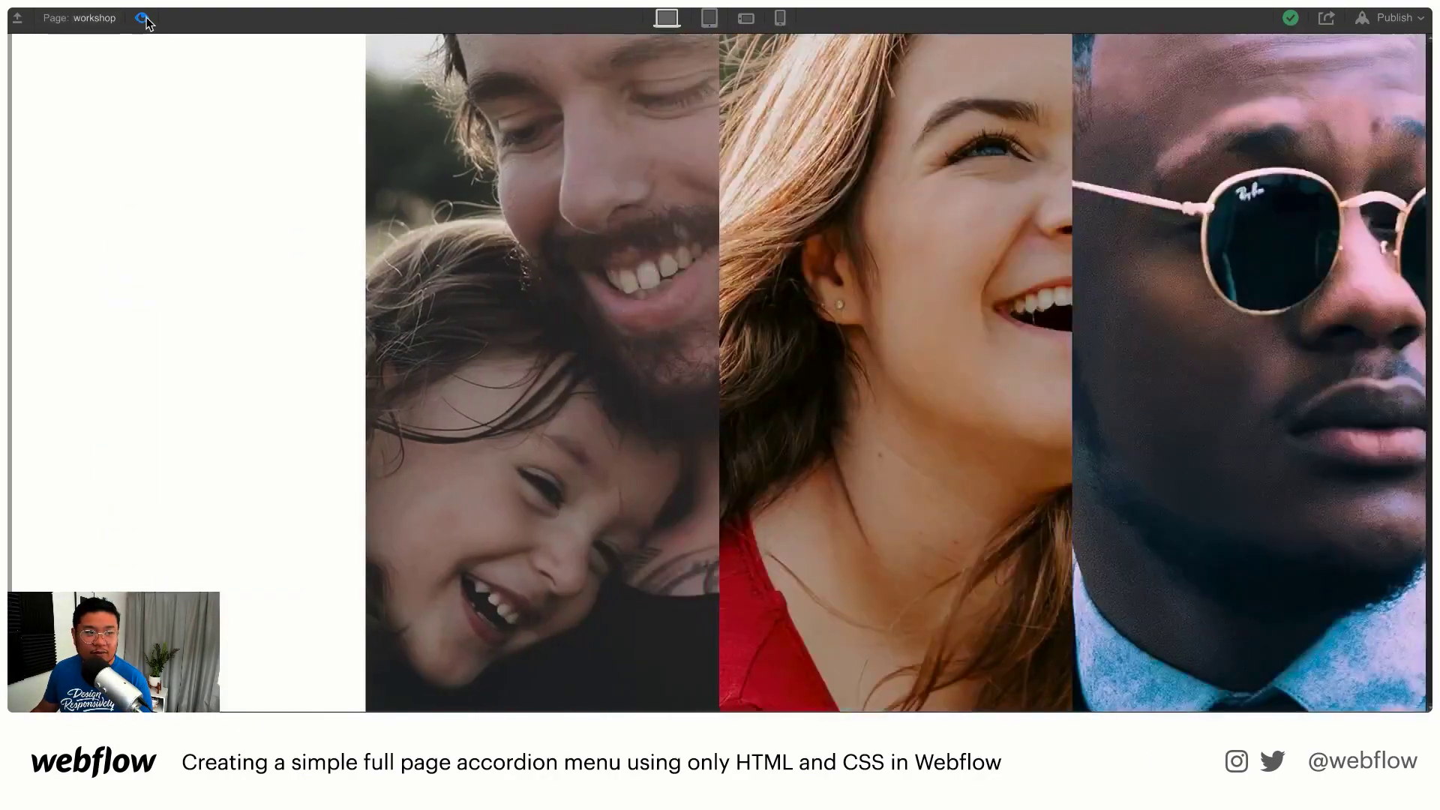
pyautogui.click(142, 18)
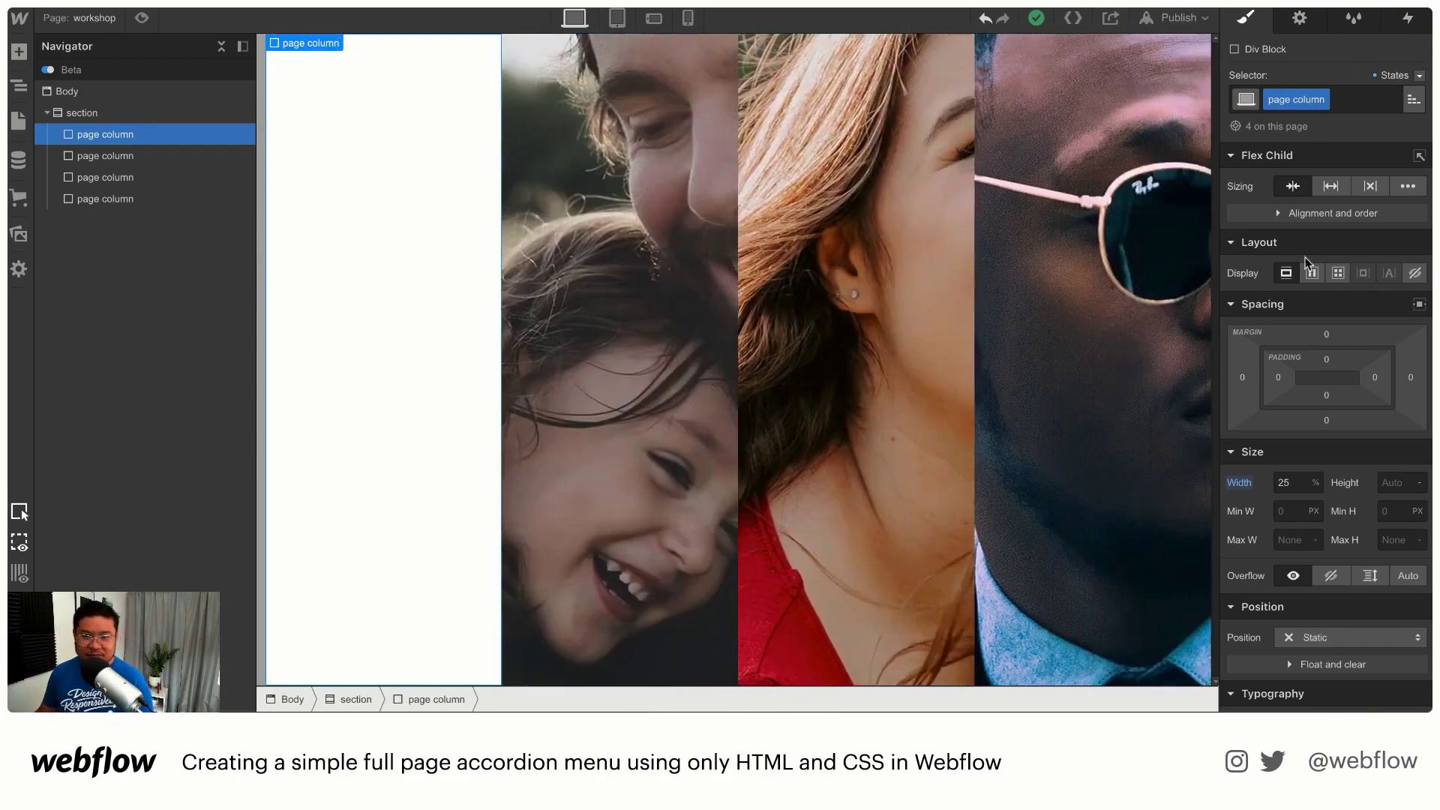
# Step: Add a Grayscale filter at 100% to the page column class
pyautogui.scroll(-1, 1302, 283)
pyautogui.scroll(-10, 1340, 507)
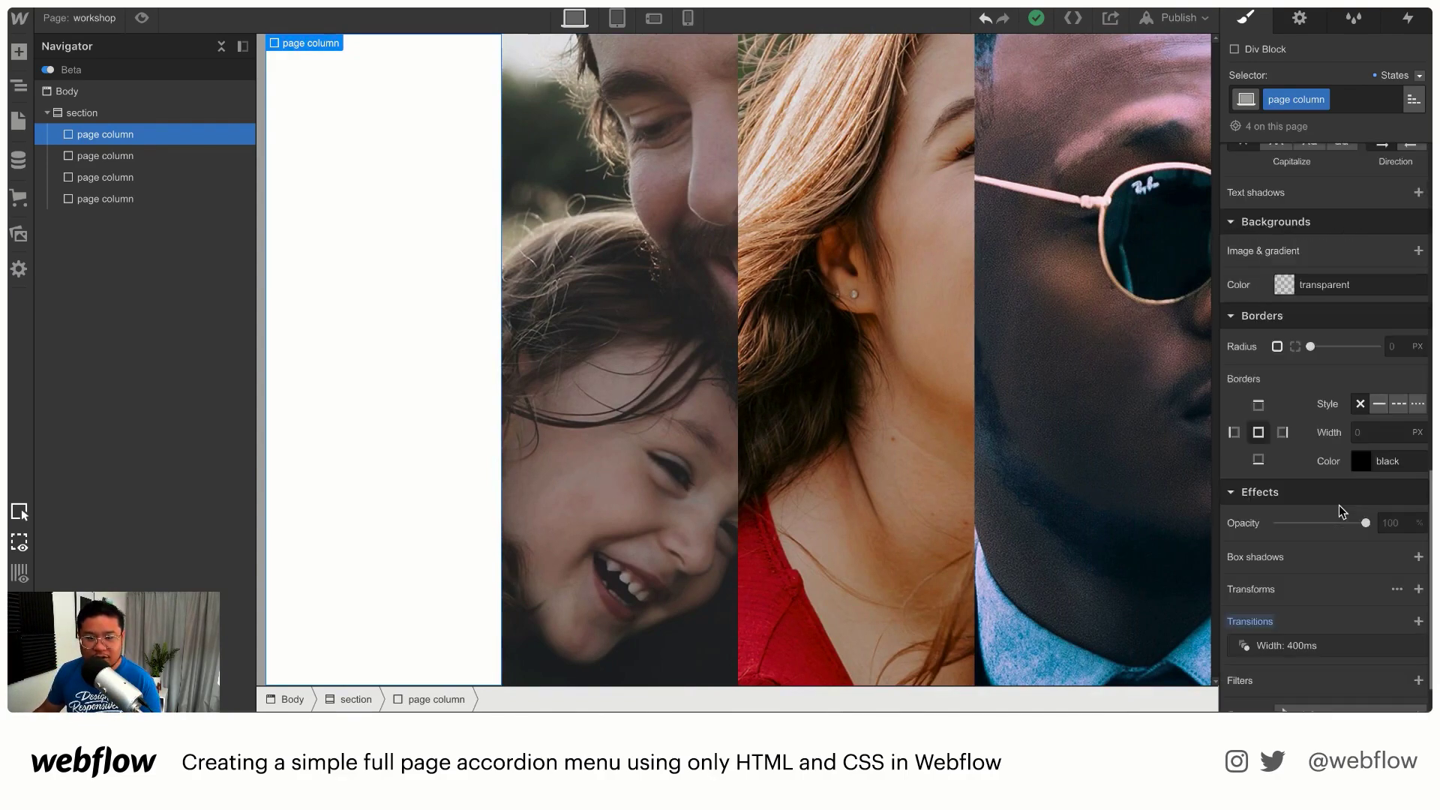
pyautogui.click(1419, 623)
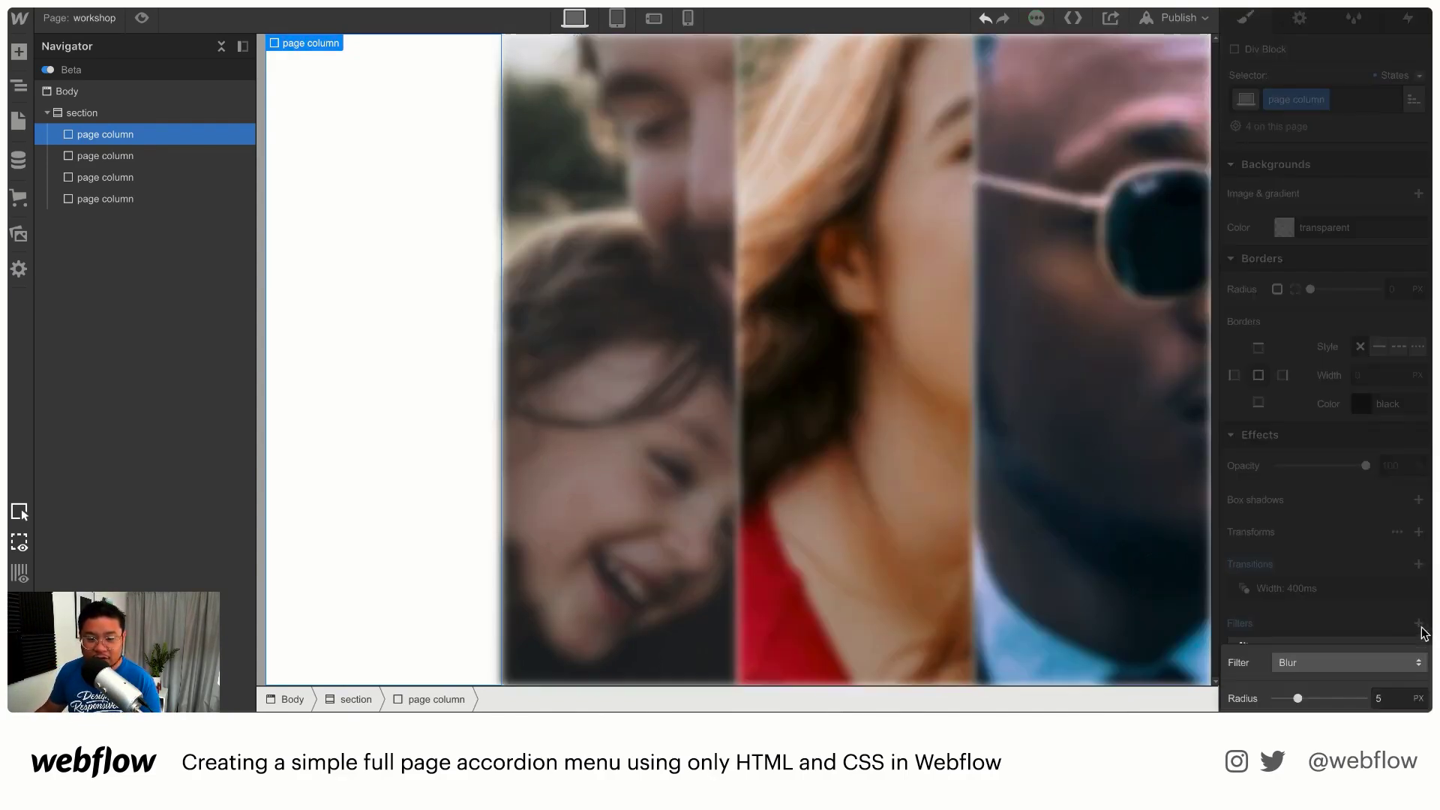
pyautogui.click(1344, 664)
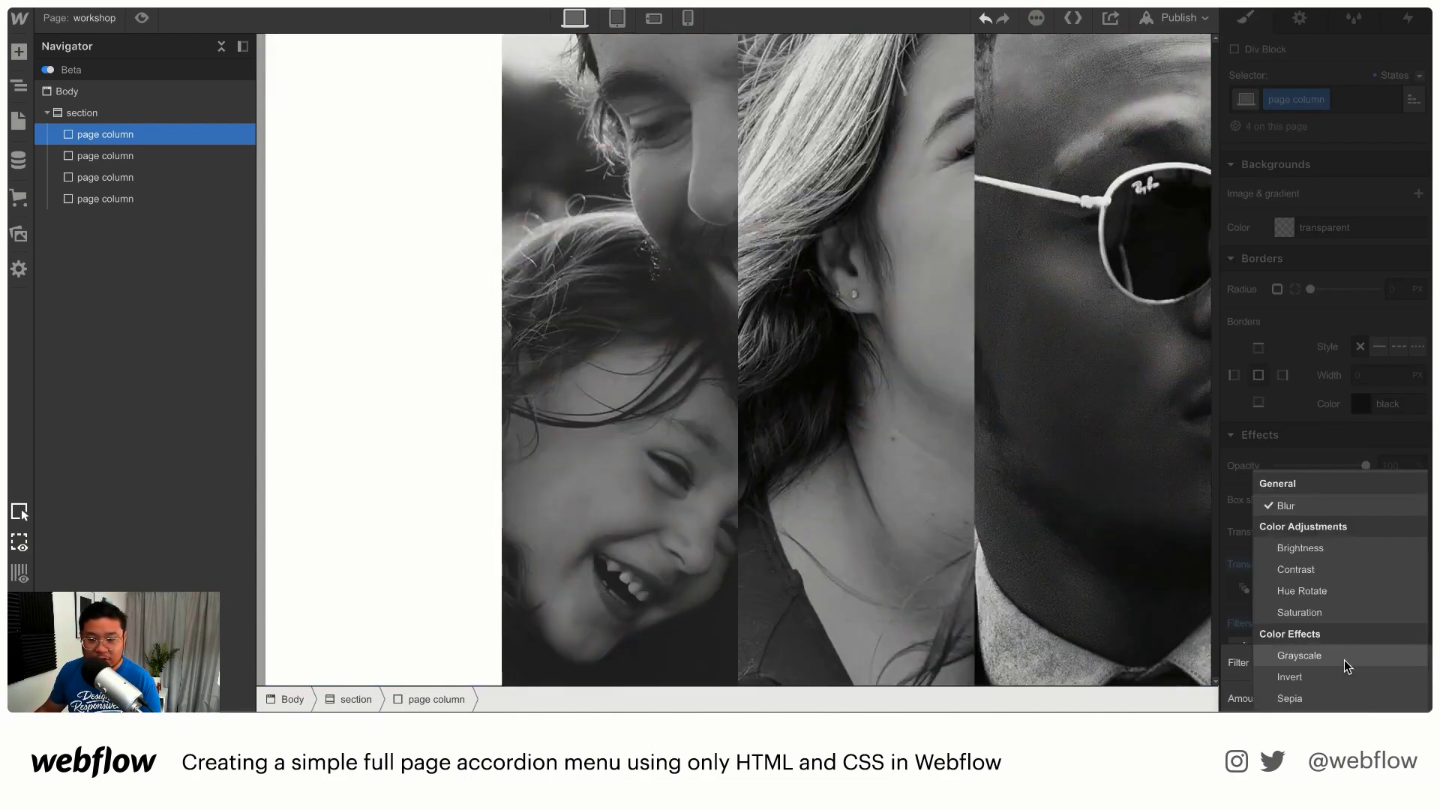
pyautogui.click(1343, 660)
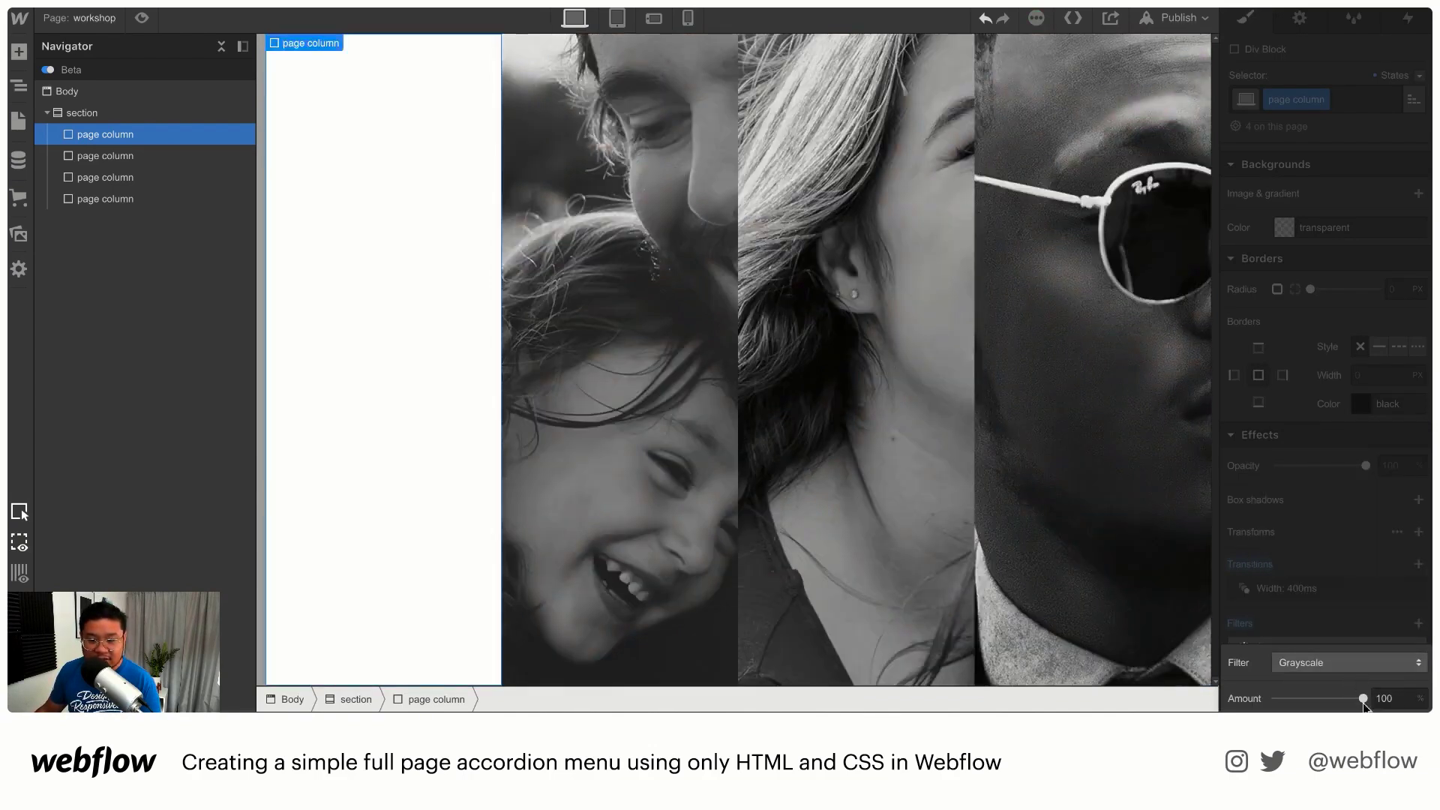
pyautogui.click(1365, 619)
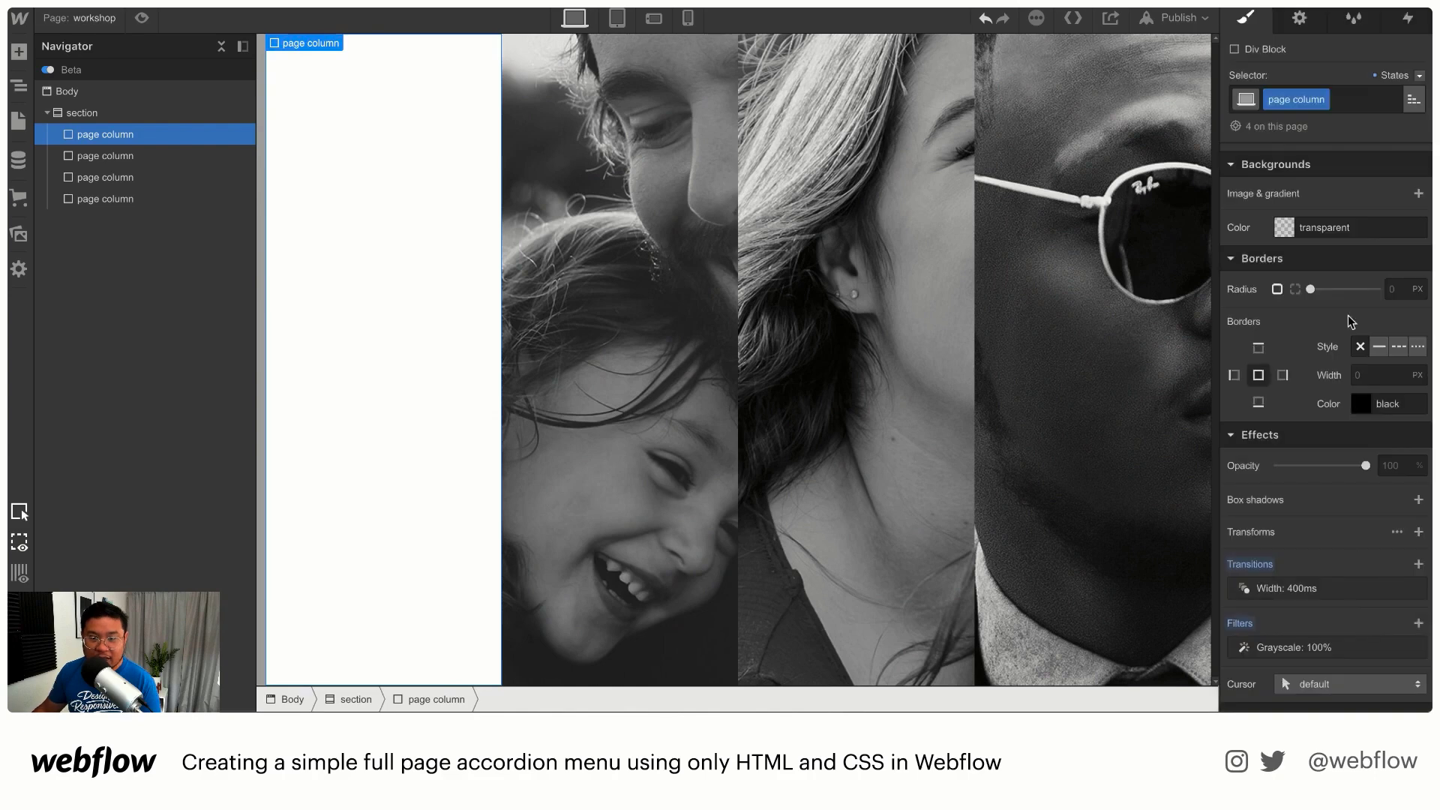
# Step: Disable the Grayscale filter in the page columns' Hover state
pyautogui.click(1420, 75)
pyautogui.click(1399, 115)
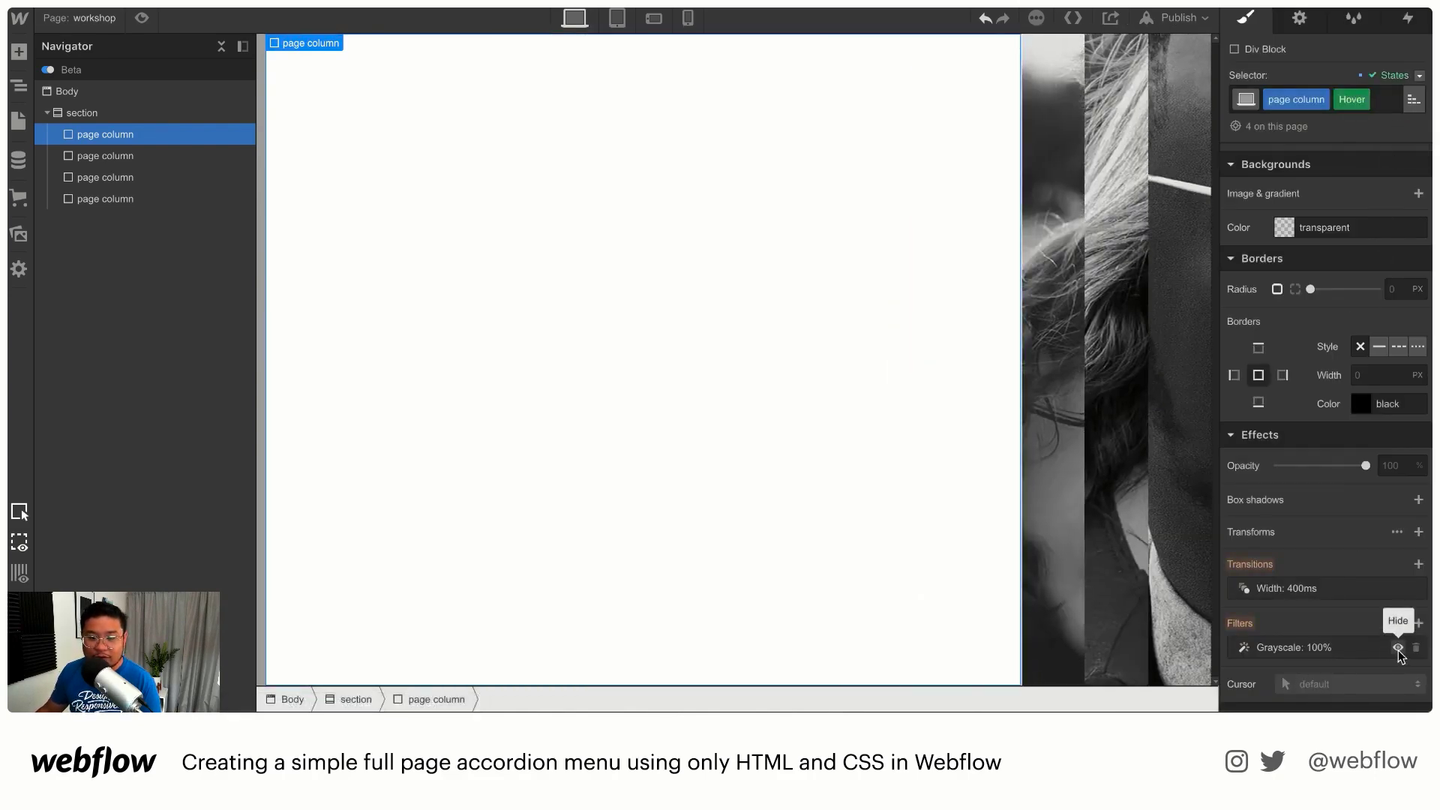
pyautogui.click(1398, 649)
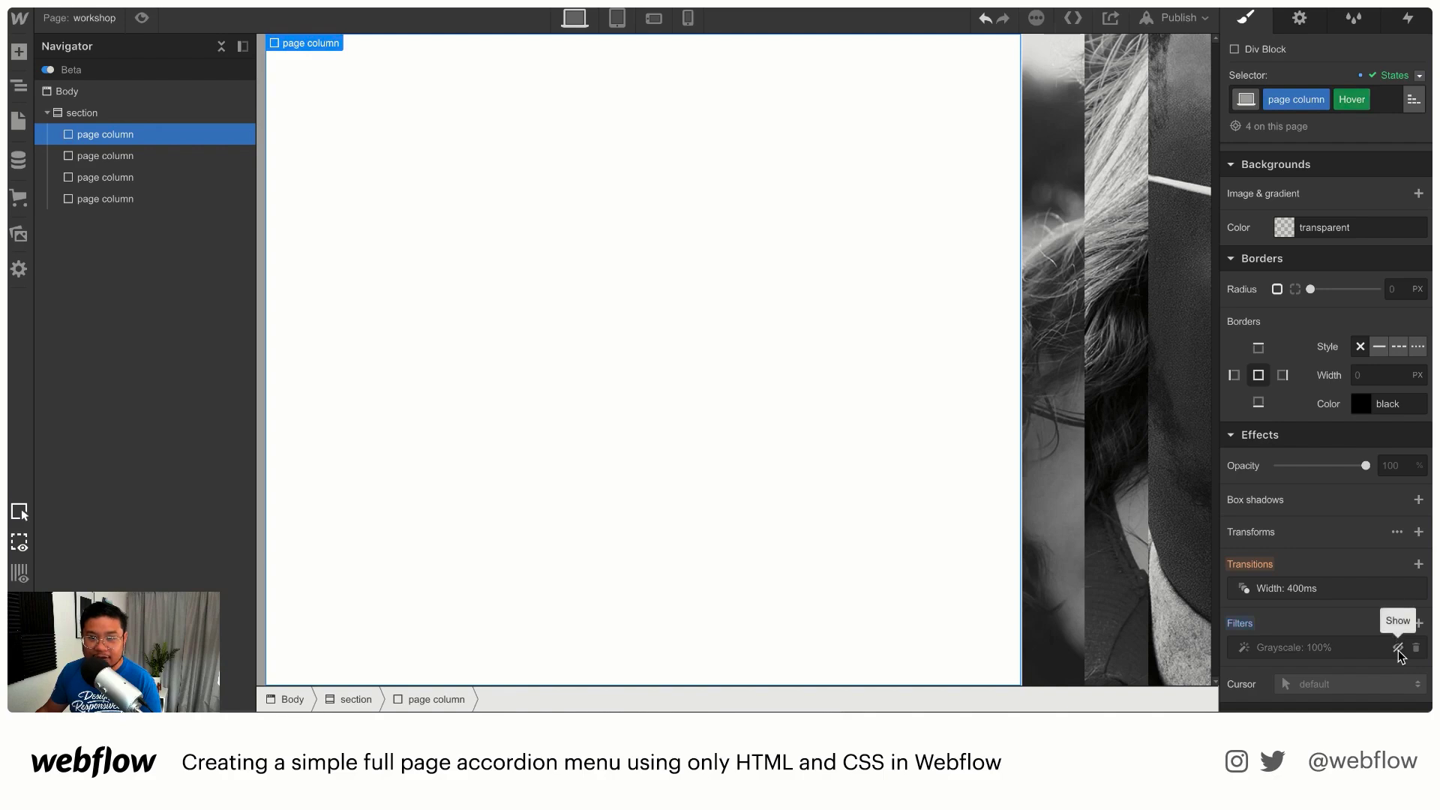
# Step: Return to the default state and reapply the column 1 combo class to the first column
pyautogui.click(1419, 76)
pyautogui.click(1399, 98)
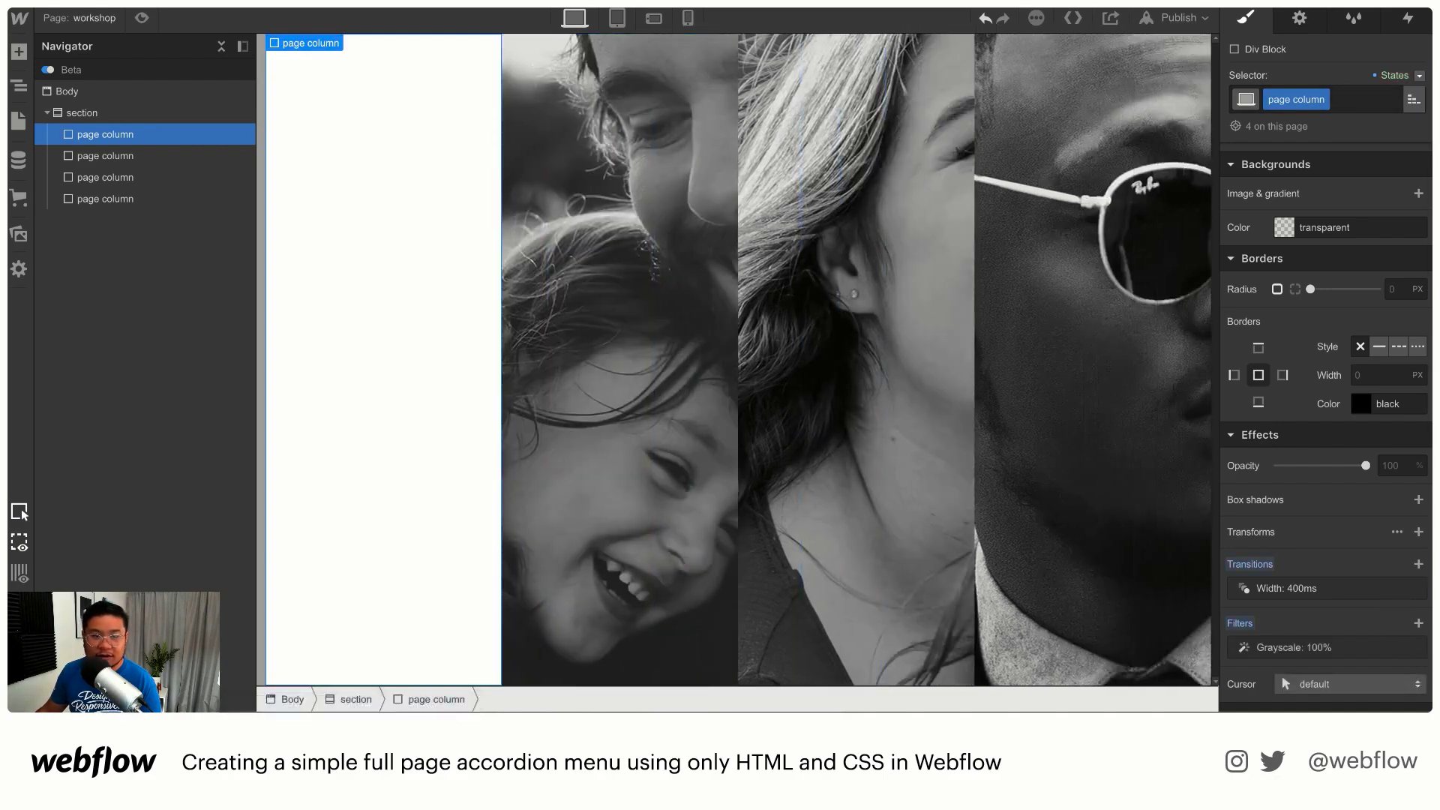
pyautogui.click(1360, 101)
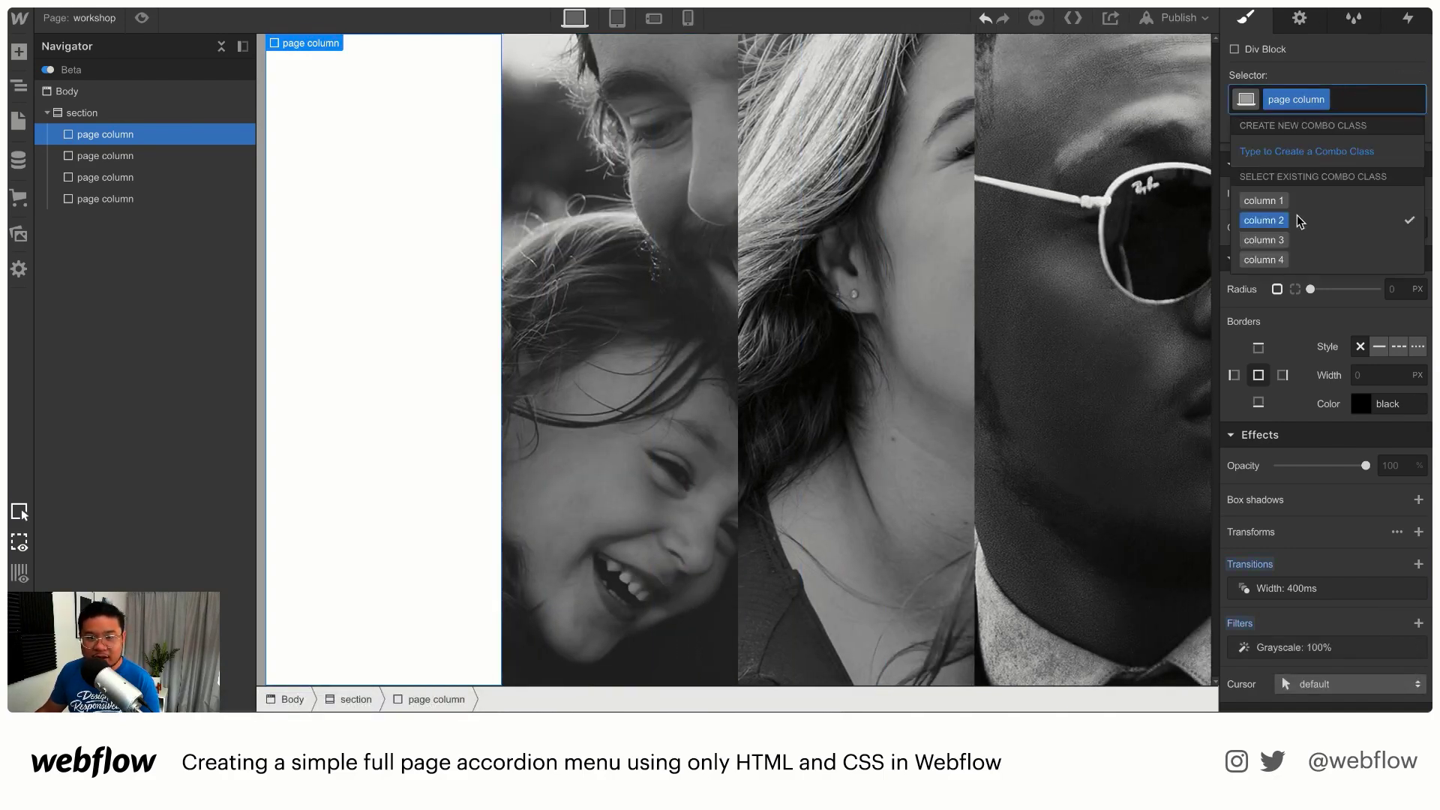
pyautogui.click(1274, 200)
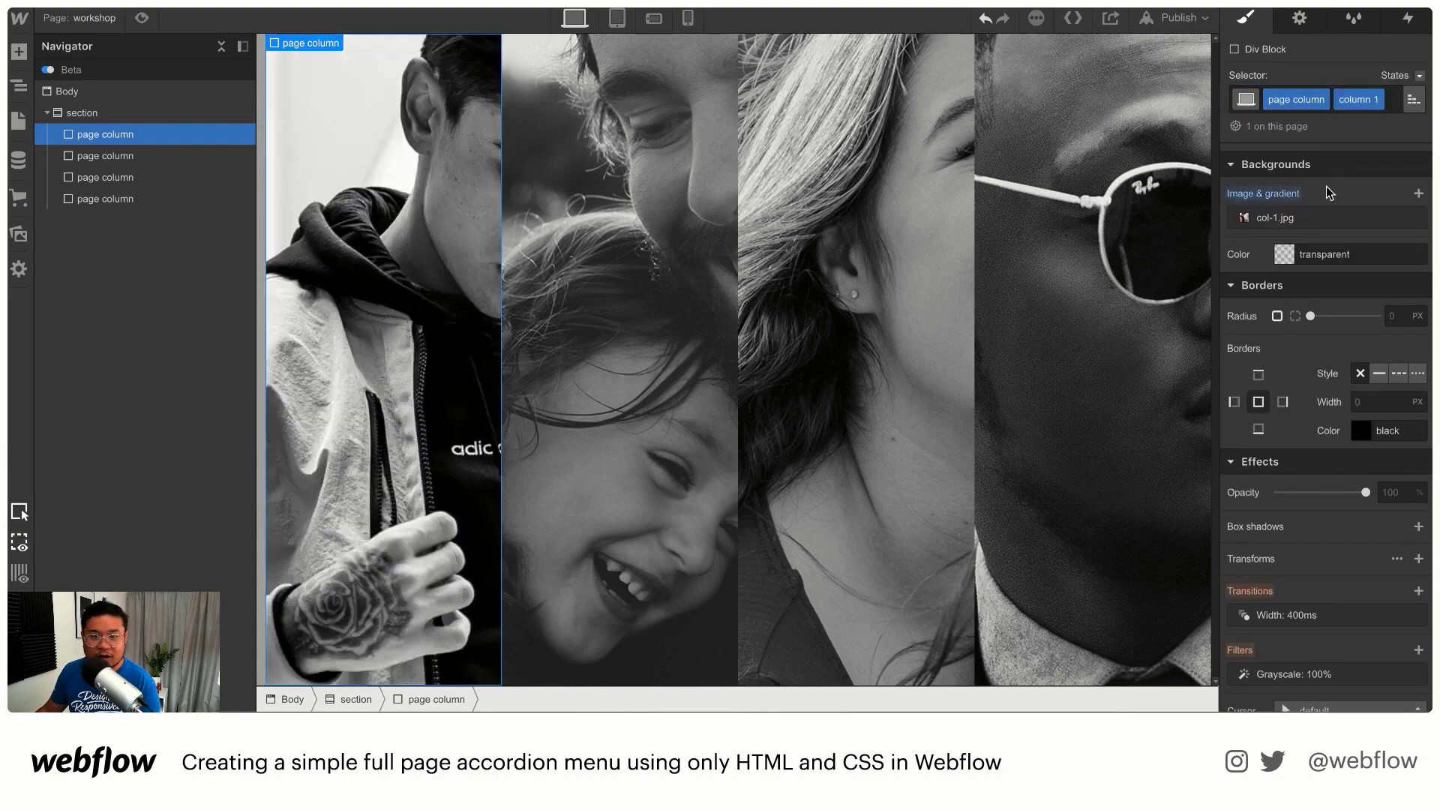
pyautogui.click(143, 19)
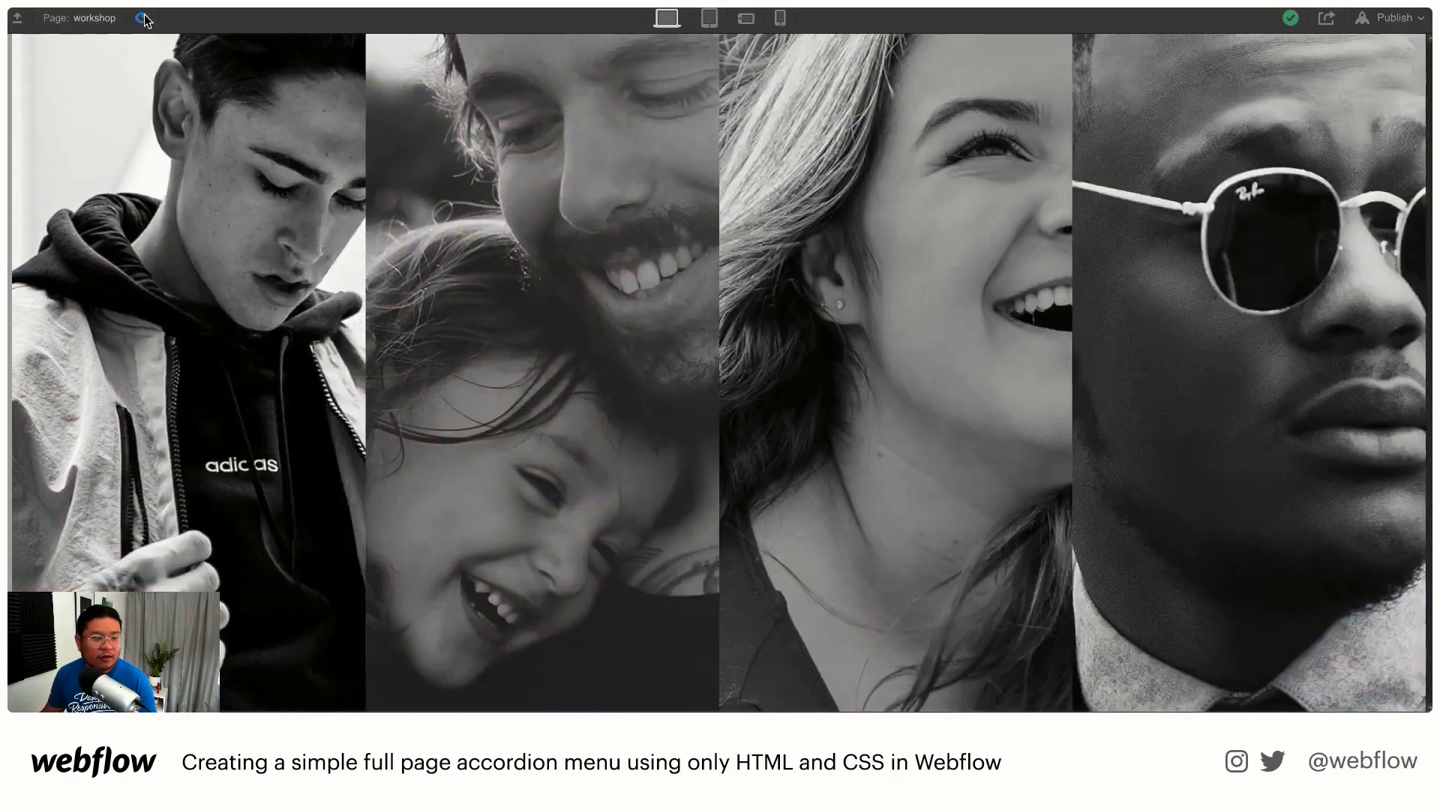
pyautogui.click(142, 18)
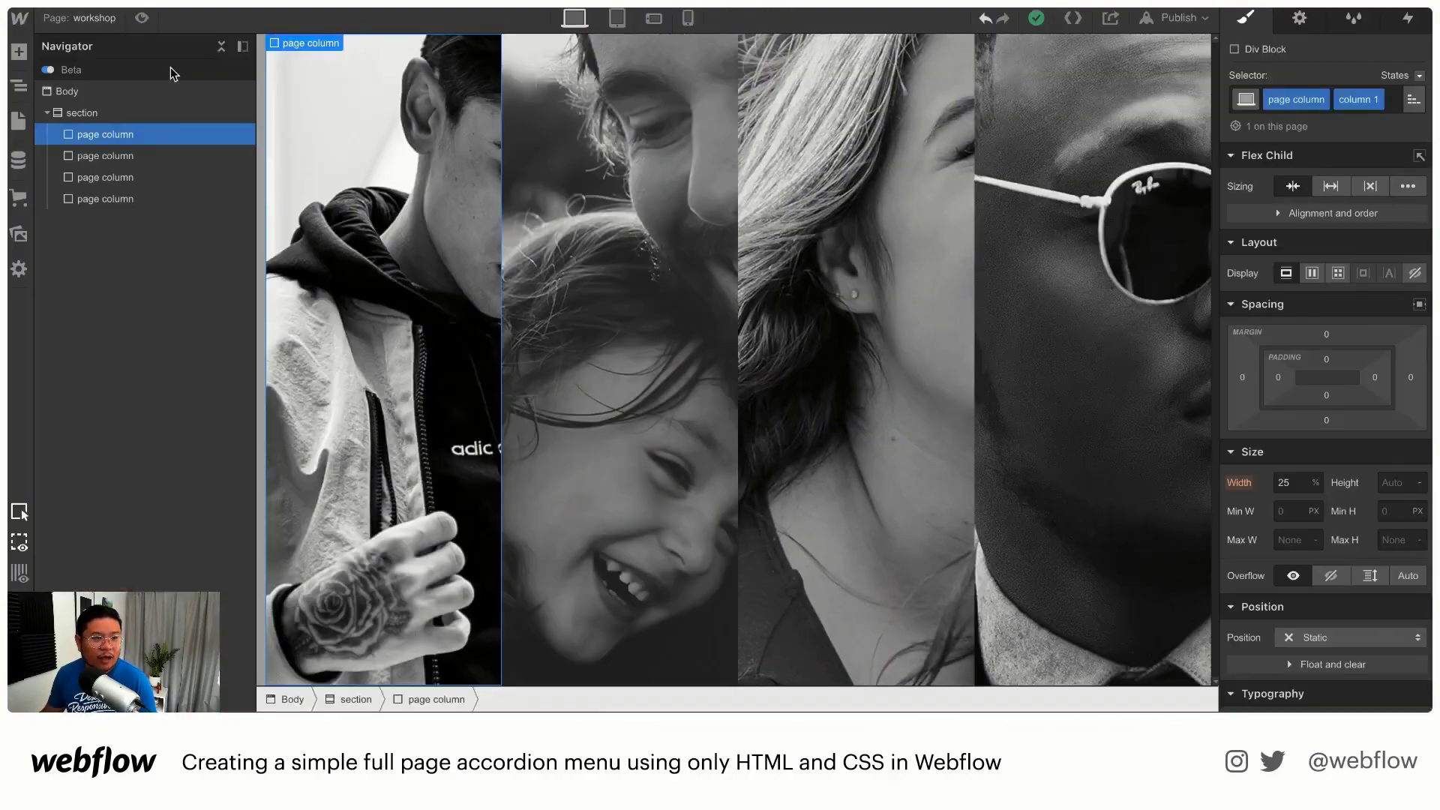
pyautogui.press('p')
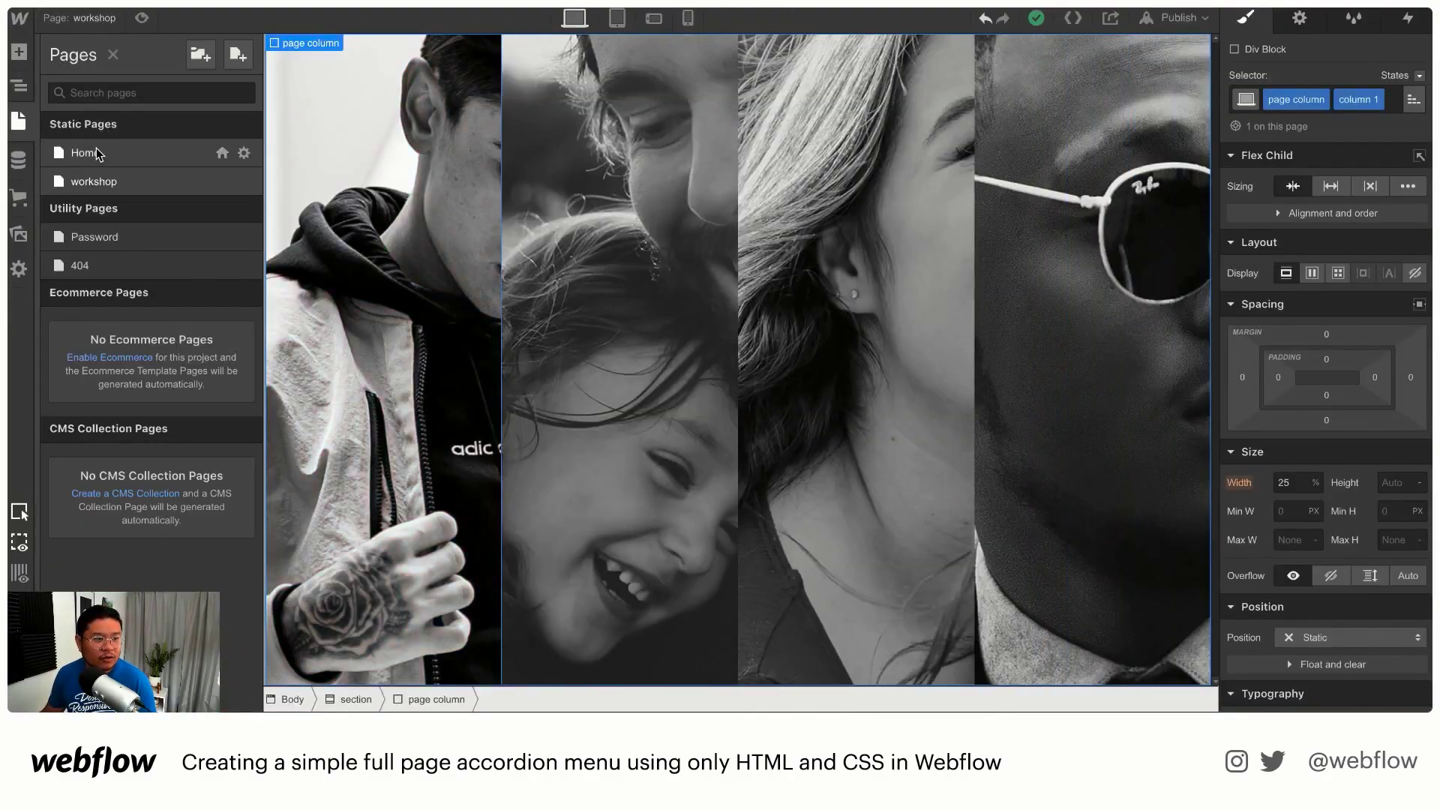
pyautogui.click(96, 147)
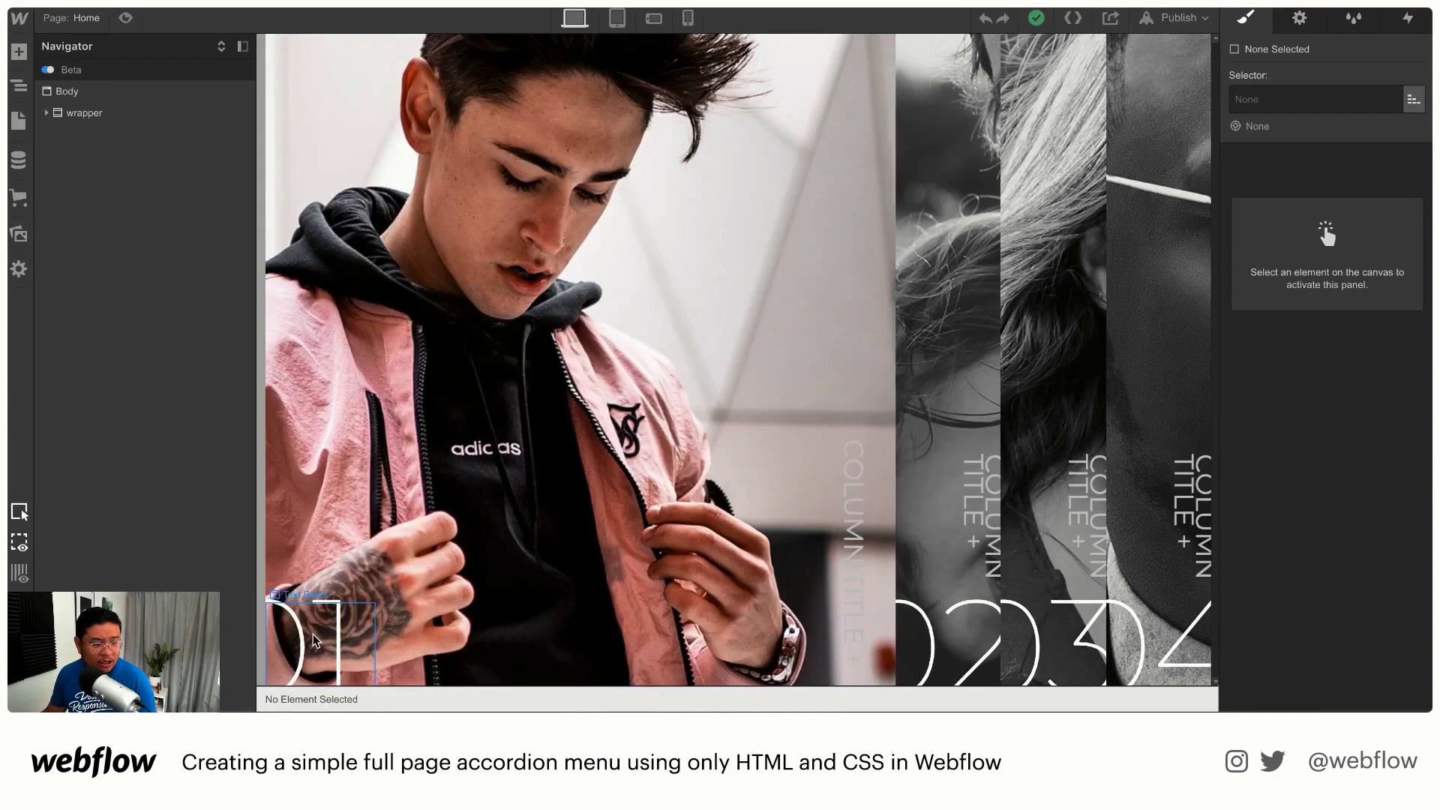
pyautogui.click(313, 637)
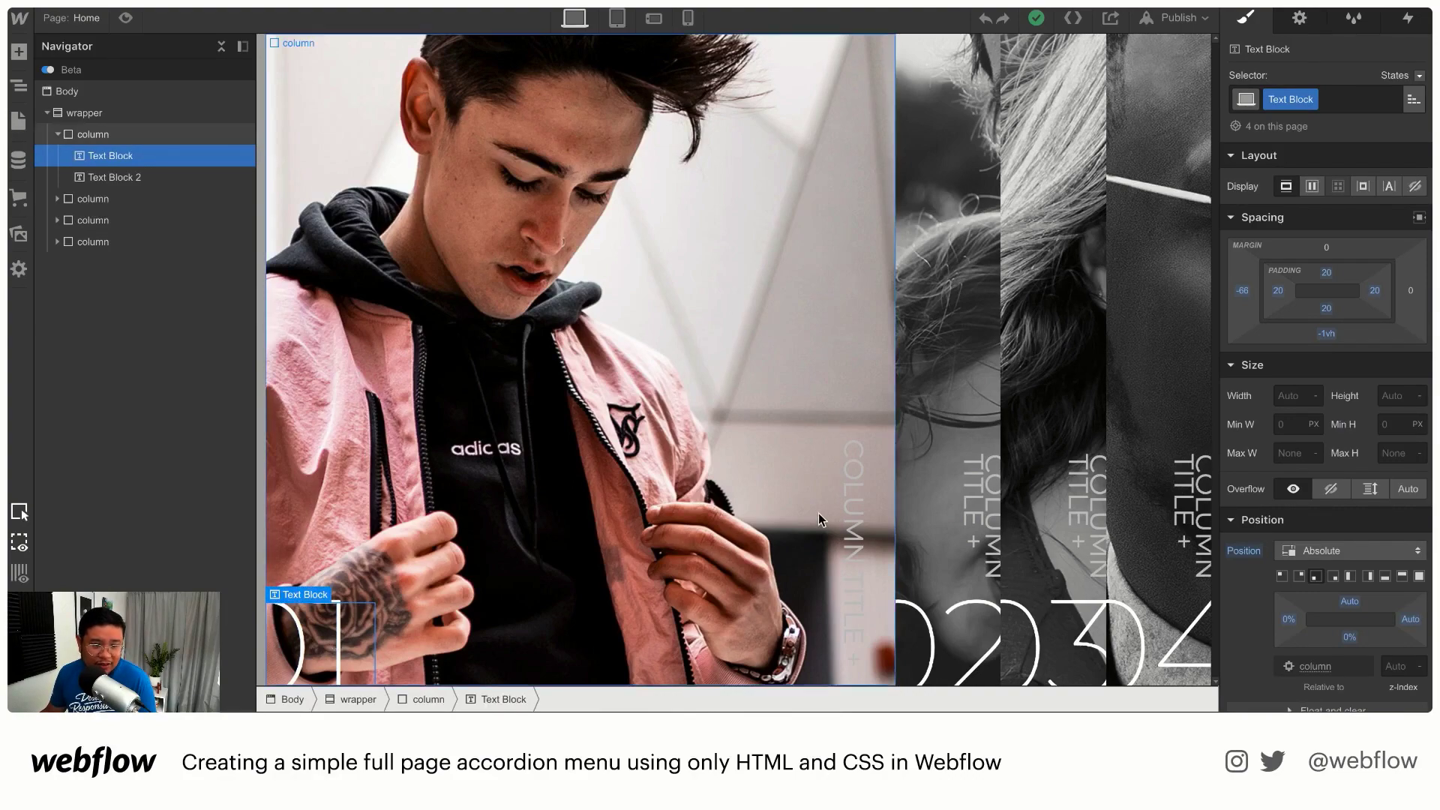
pyautogui.click(855, 509)
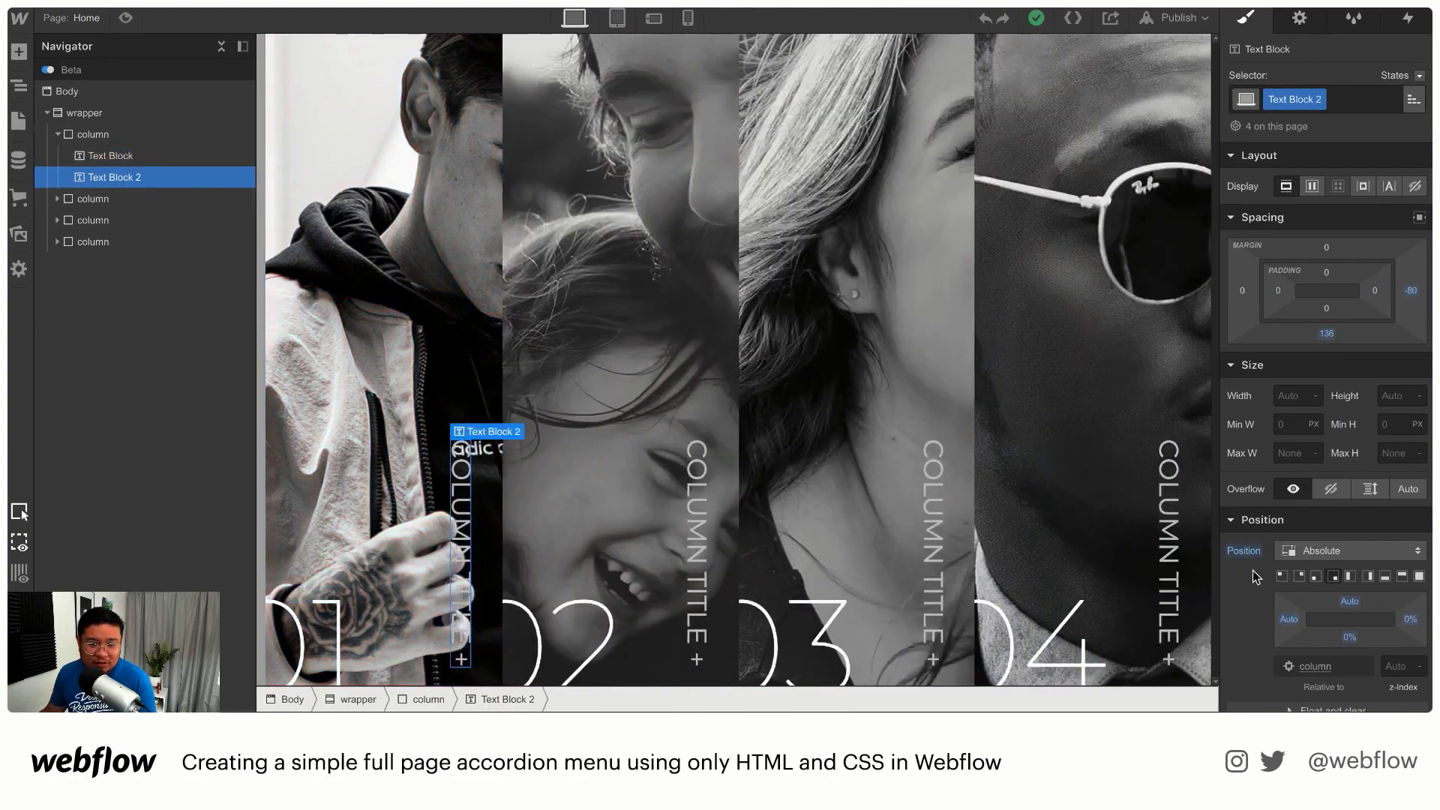
pyautogui.scroll(-10, 1302, 595)
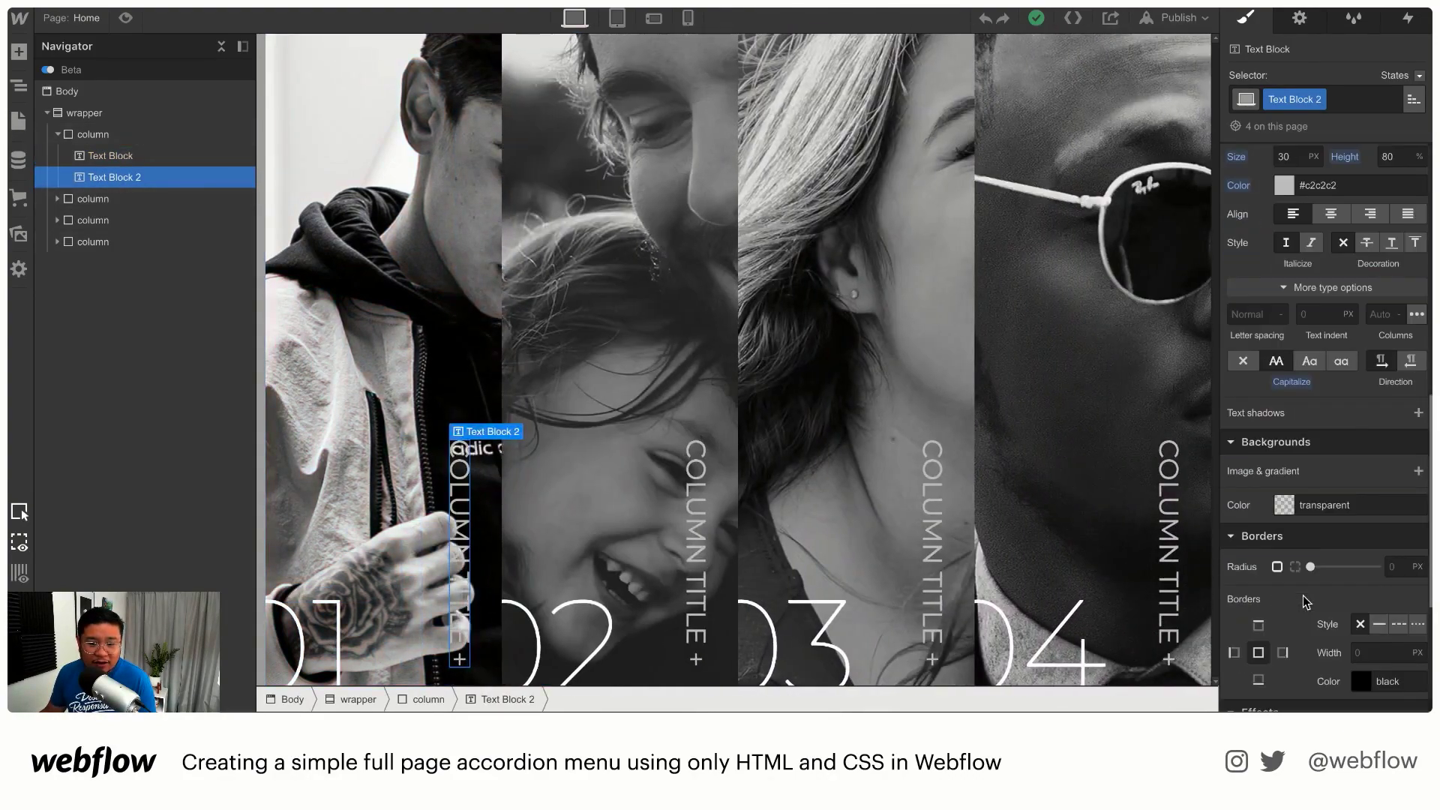
pyautogui.scroll(-4, 1302, 596)
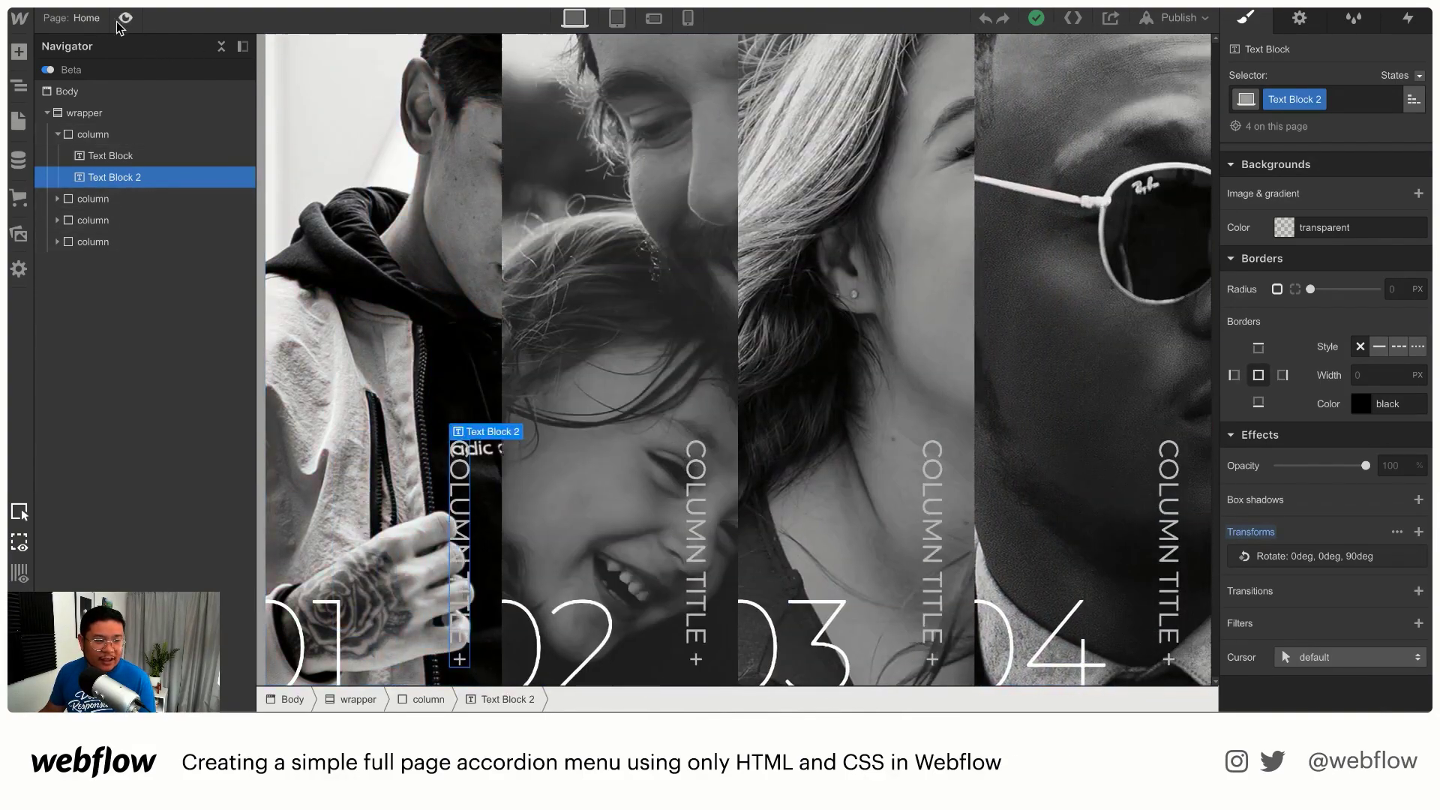
pyautogui.click(75, 18)
pyautogui.click(93, 182)
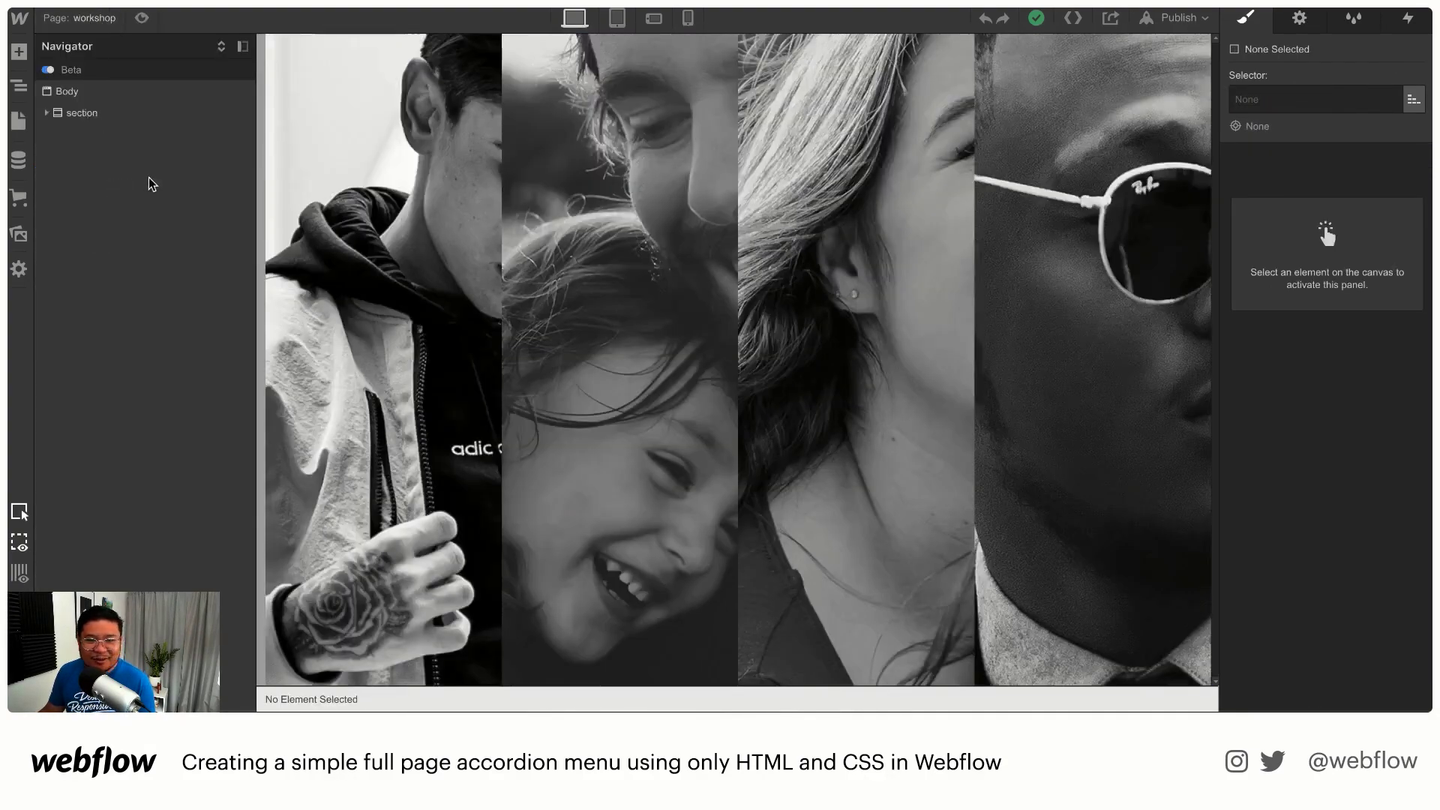